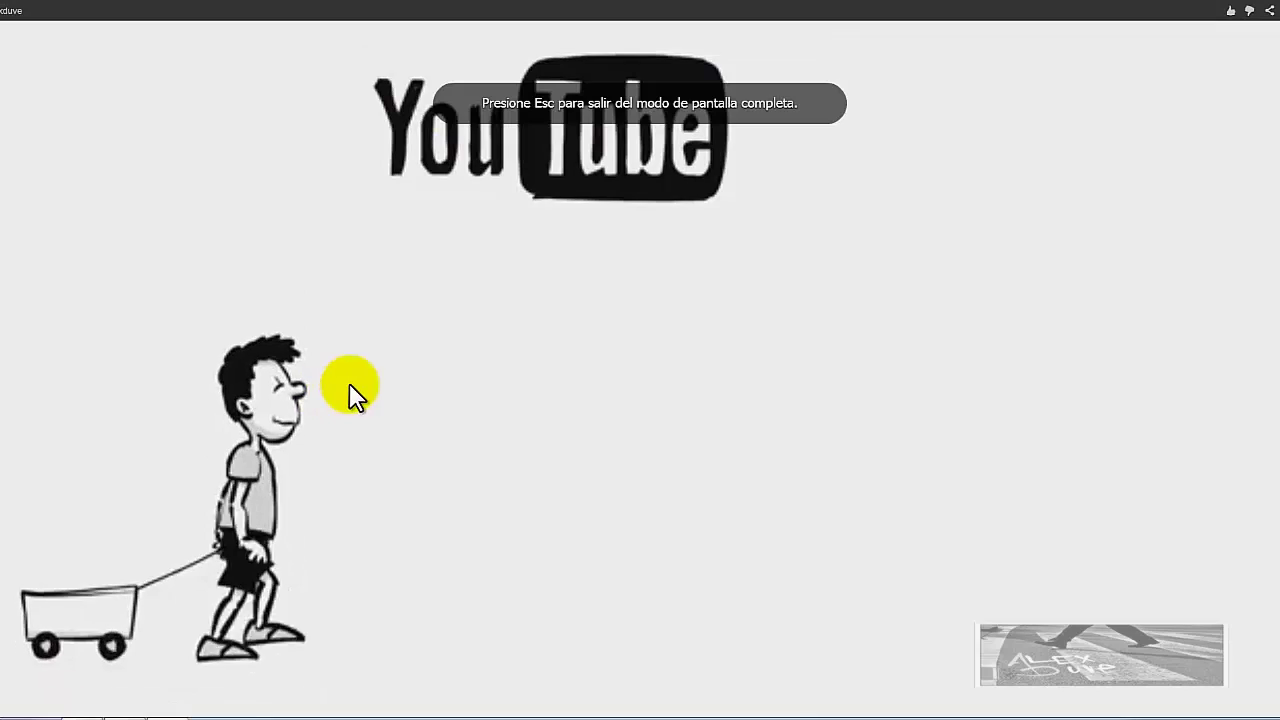
Exit the full-screen video and close the blog's browser tab
{"action": "key", "text": "Escape"}
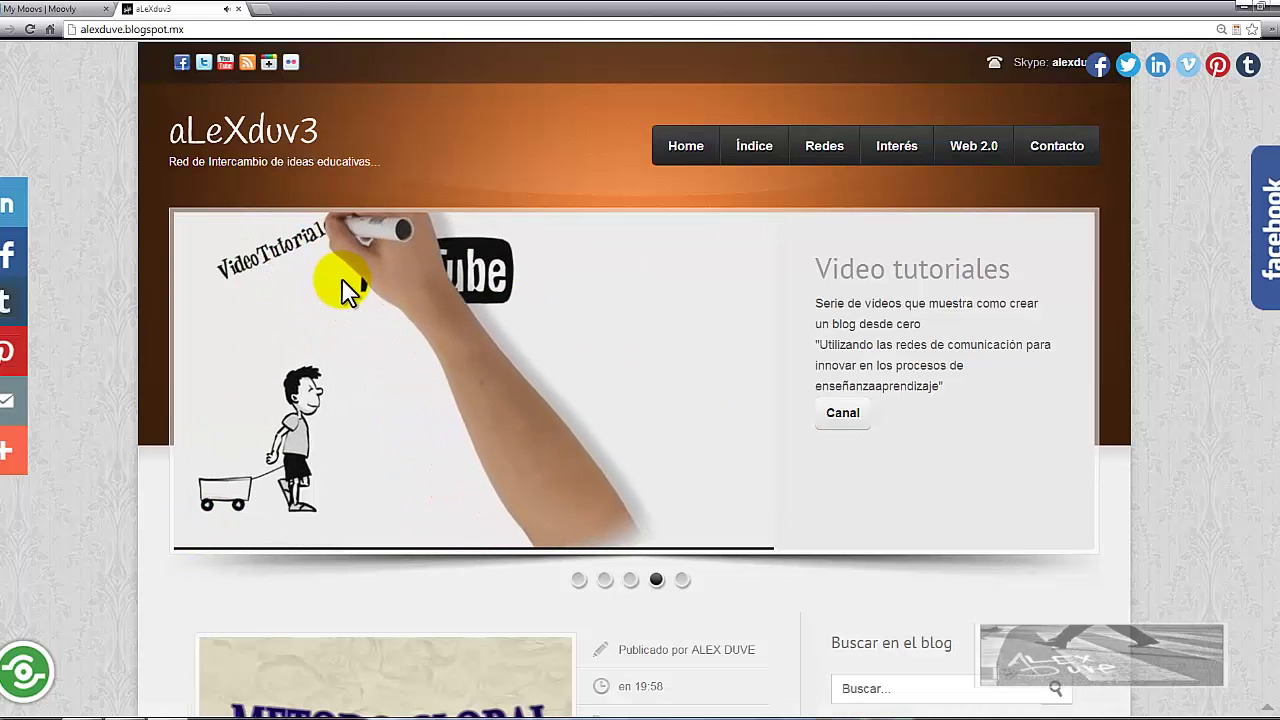
{"action": "left_click", "coordinate": [239, 10]}
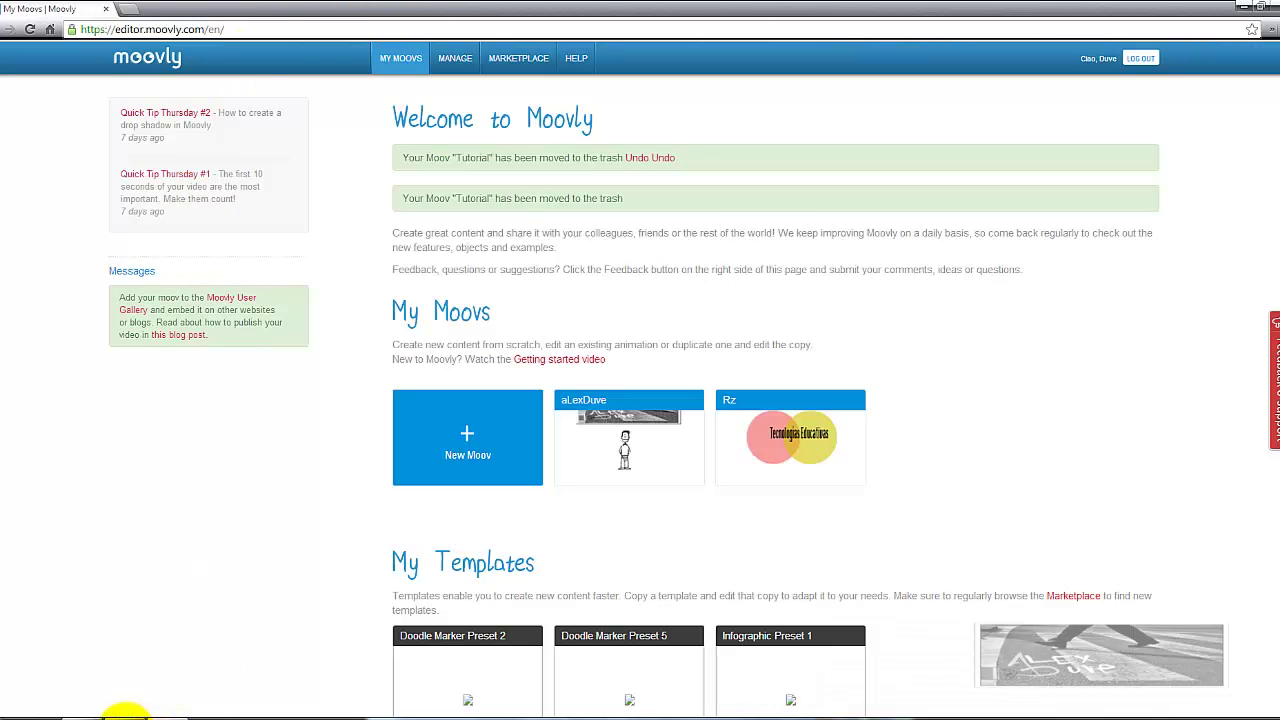
{"action": "left_click", "coordinate": [88, 716]}
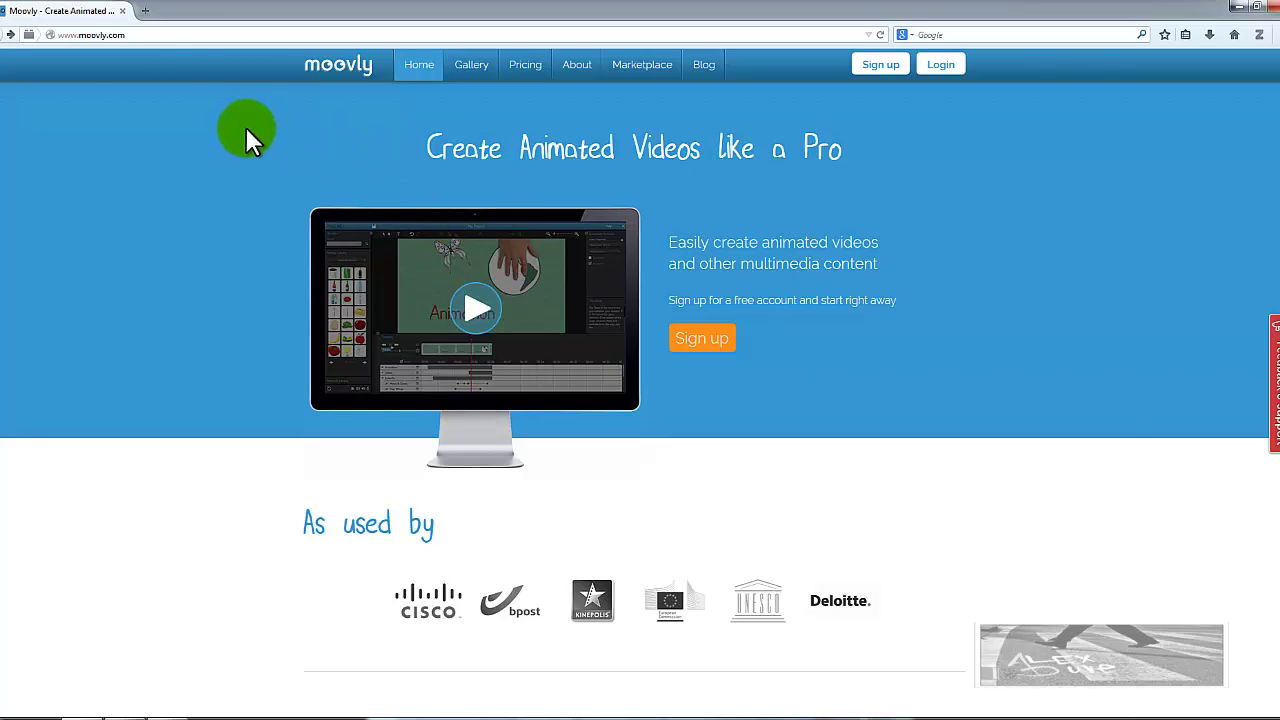
{"action": "left_click", "coordinate": [111, 35]}
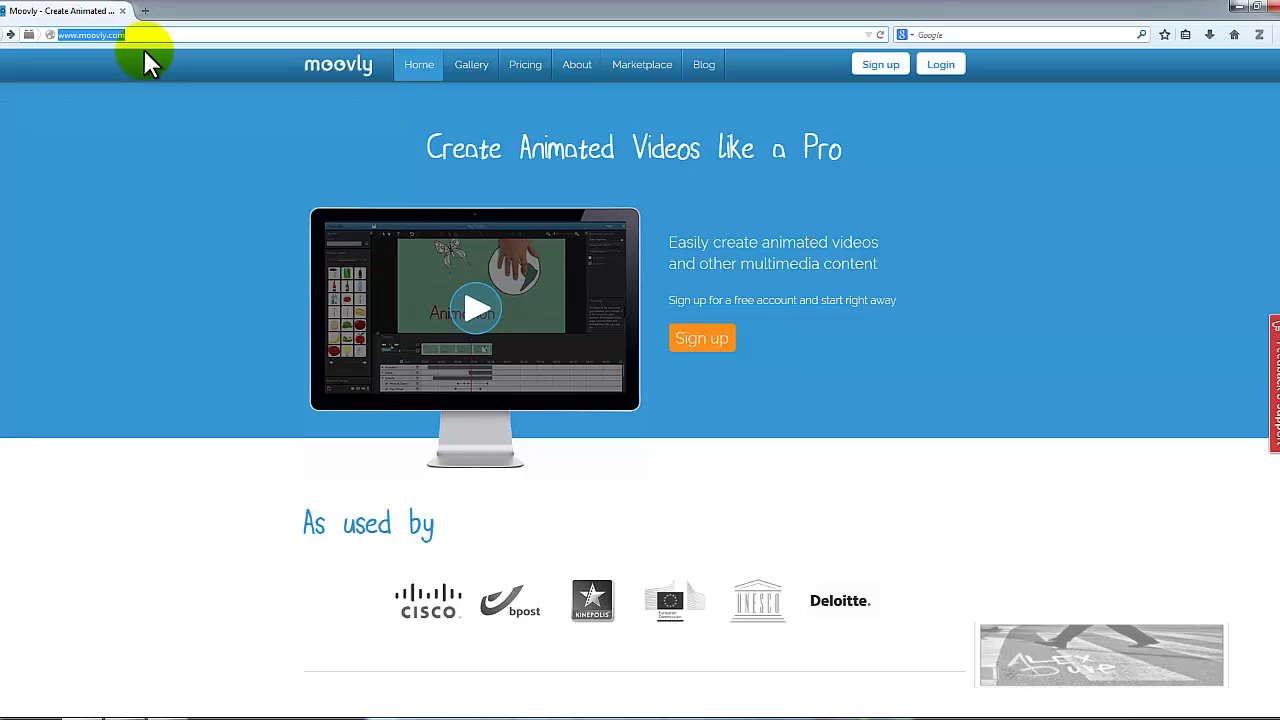
{"action": "left_click", "coordinate": [893, 80]}
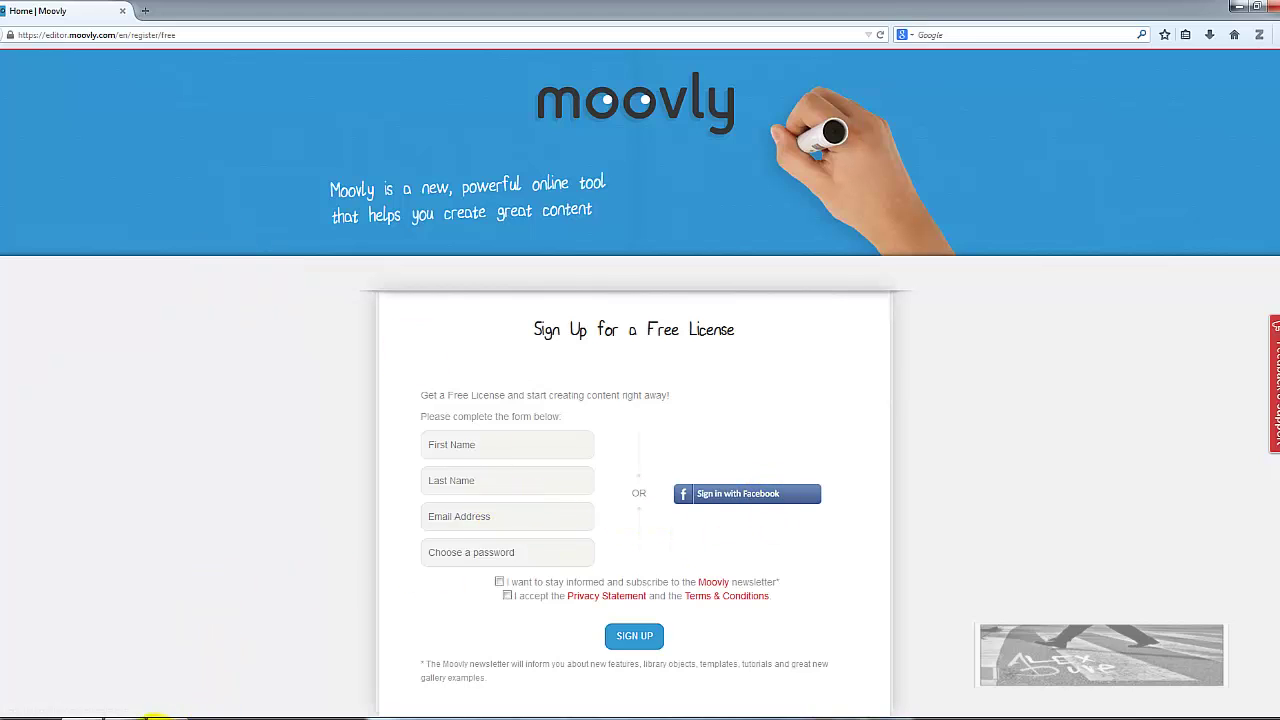
Return to the signed-in My Moovs page in the other browser window and look over its moovs and templates
{"action": "mouse_move", "coordinate": [160, 716]}
{"action": "left_click", "coordinate": [171, 650]}
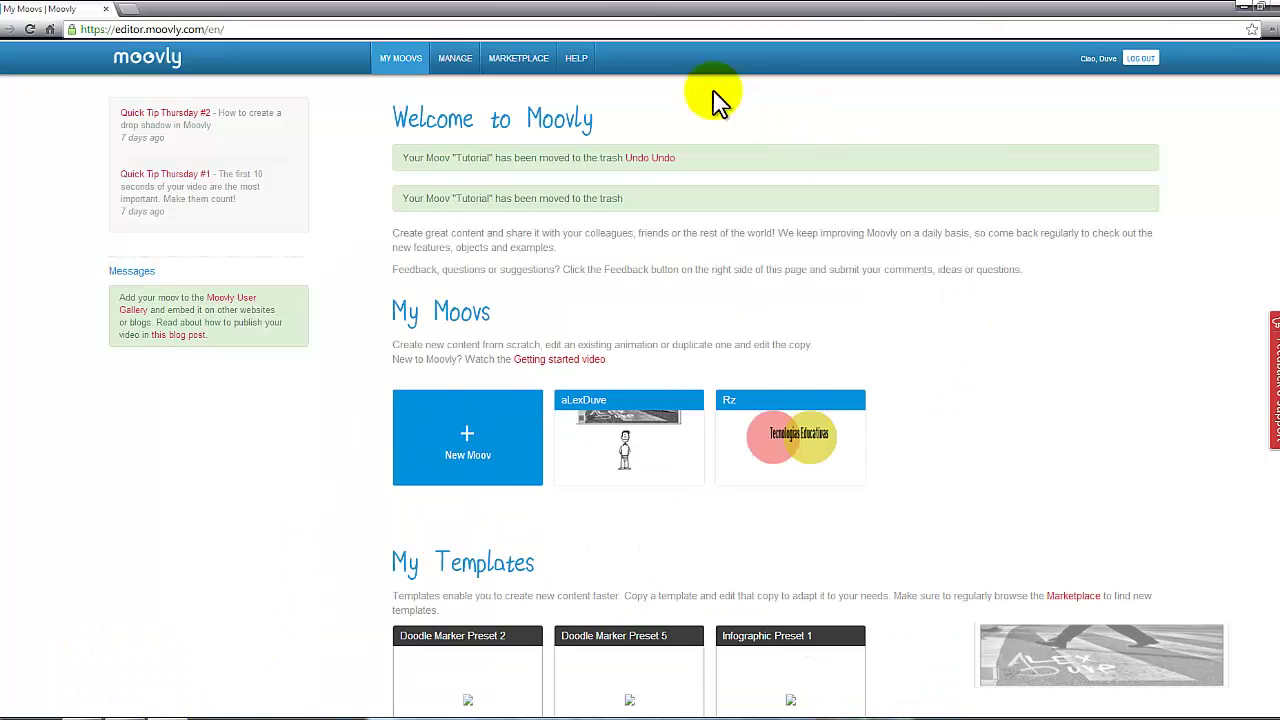
{"action": "scroll", "coordinate": [1114, 357], "scroll_direction": "down", "scroll_amount": 2}
{"action": "scroll", "coordinate": [1114, 357], "scroll_direction": "up", "scroll_amount": 2}
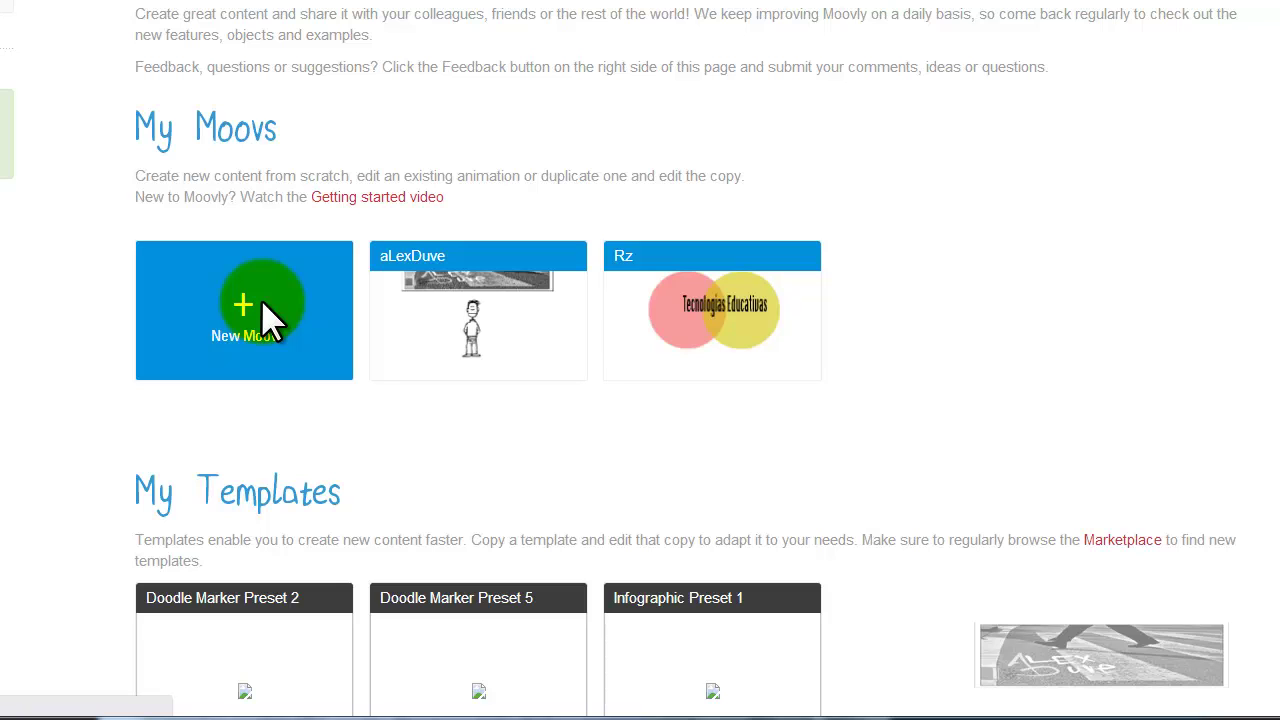
Create a new Moov titled "Tutorial" without a description, using the first Doodle Marker Style
{"action": "left_click", "coordinate": [261, 299]}
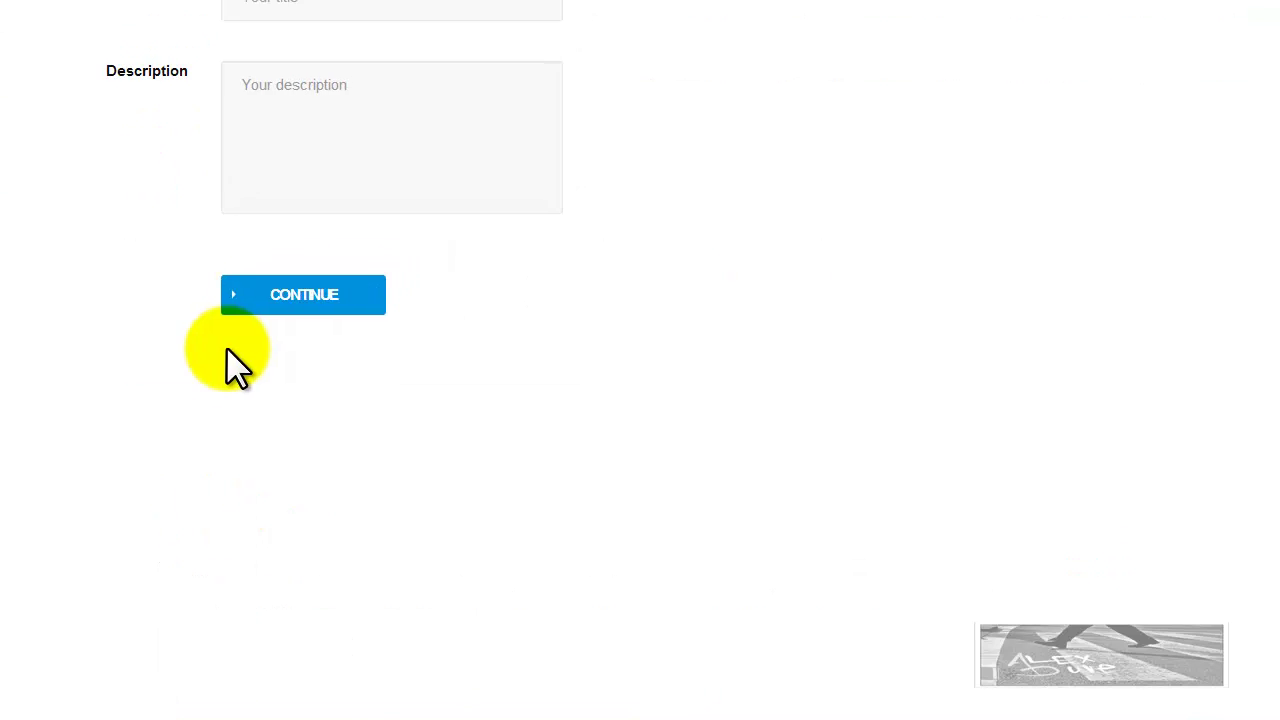
{"action": "left_click", "coordinate": [175, 171]}
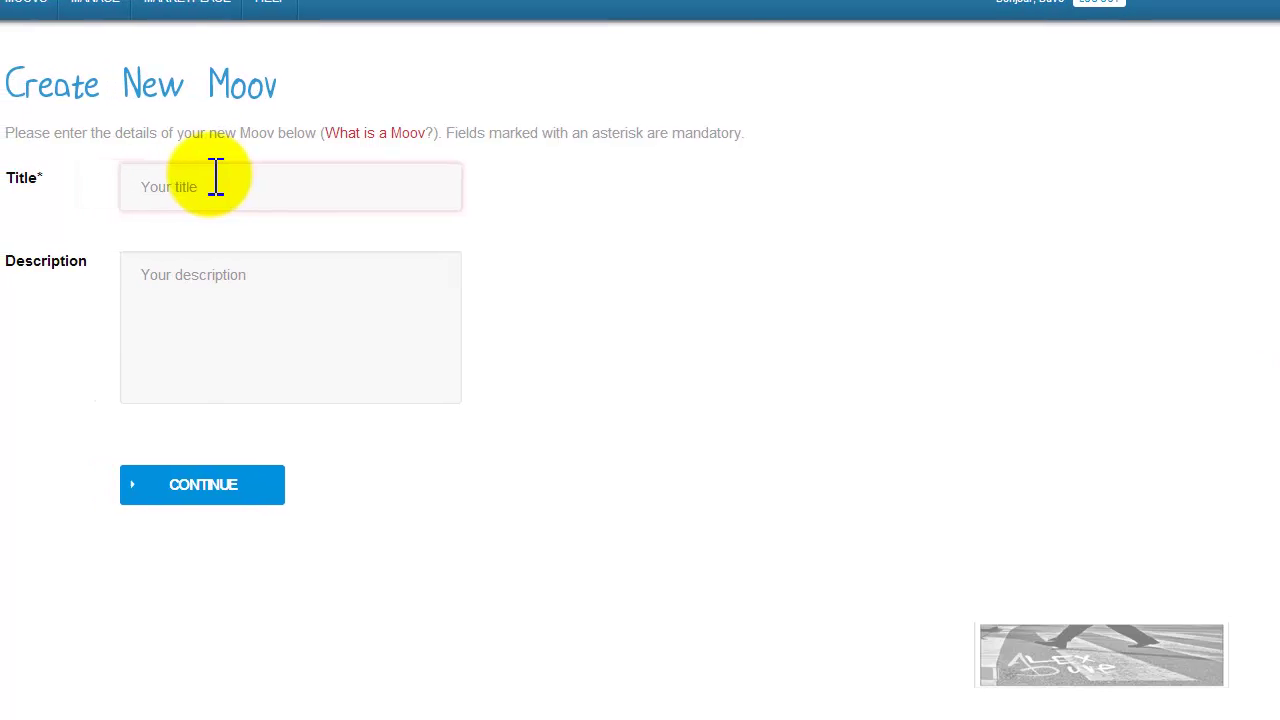
{"action": "type", "text": "Tutori"}
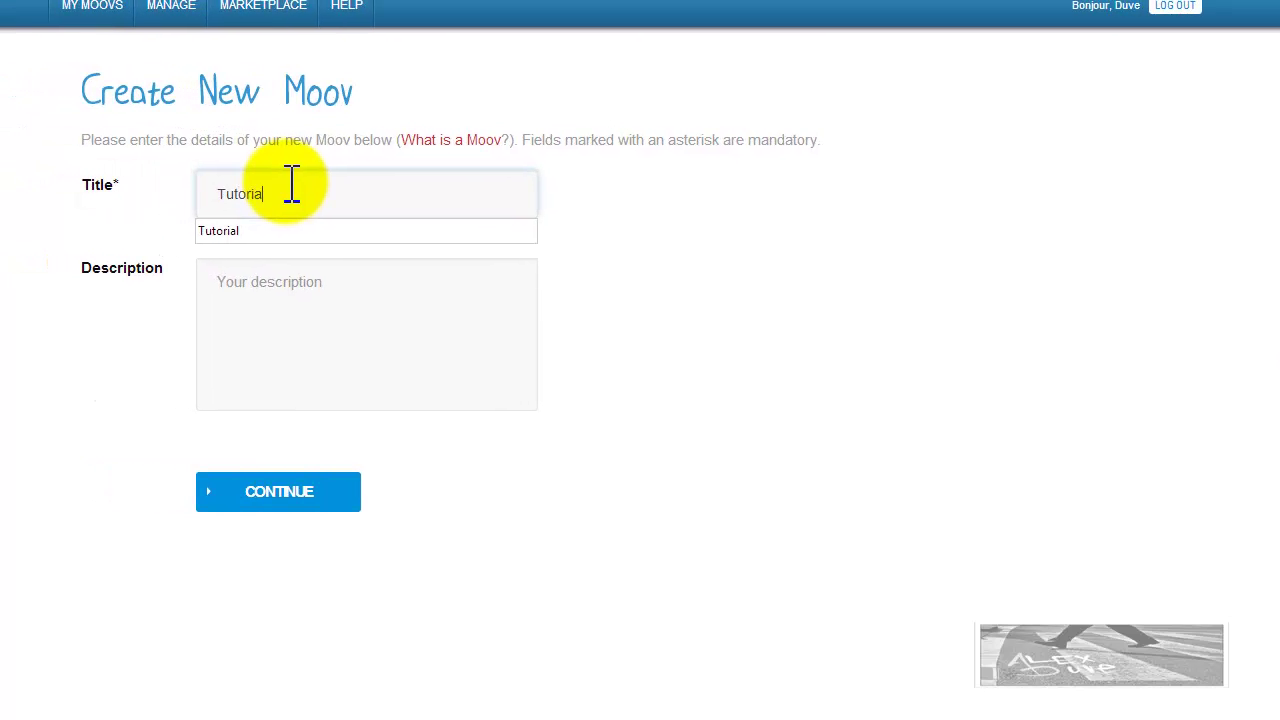
{"action": "type", "text": "a"}
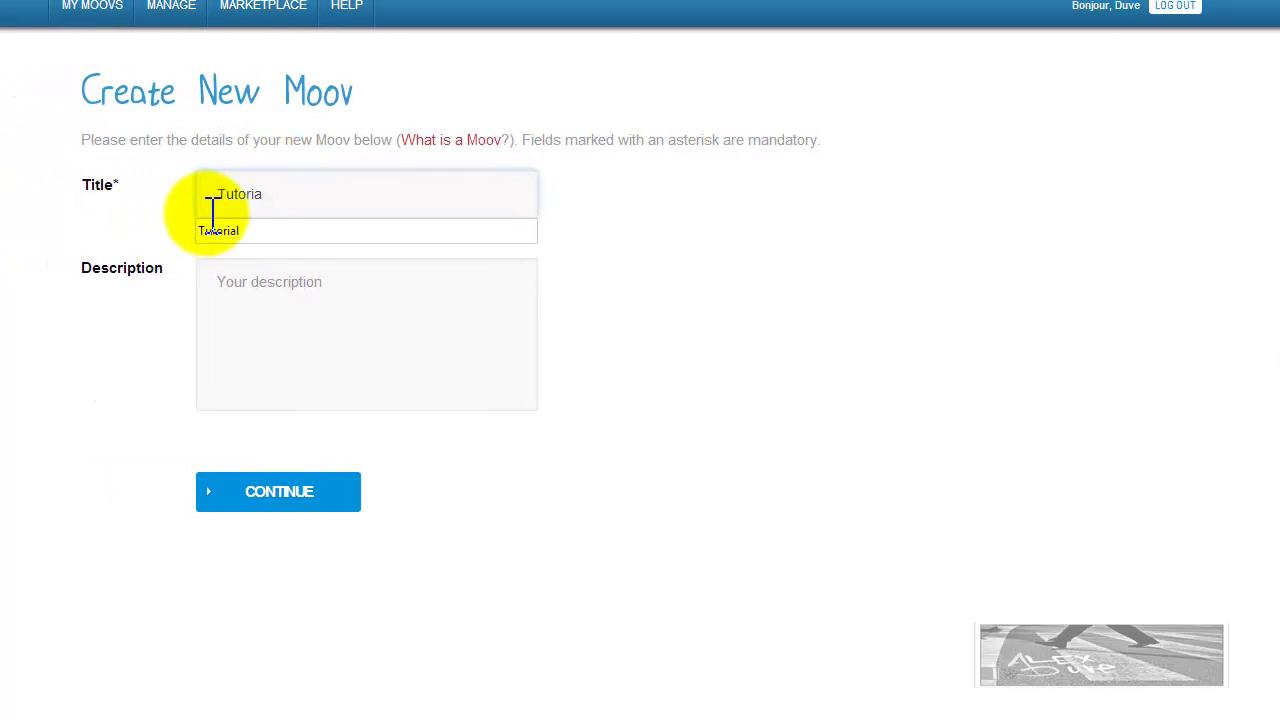
{"action": "left_click", "coordinate": [230, 230]}
{"action": "left_click", "coordinate": [338, 352]}
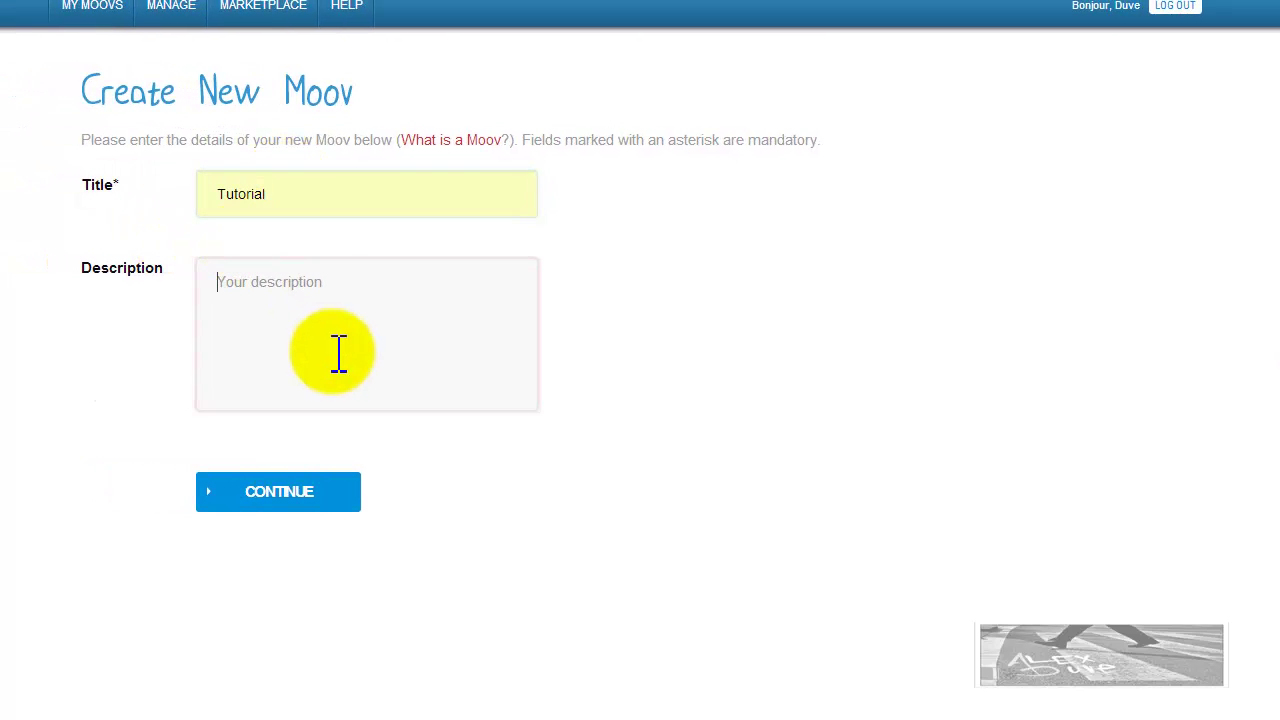
{"action": "left_click", "coordinate": [293, 494]}
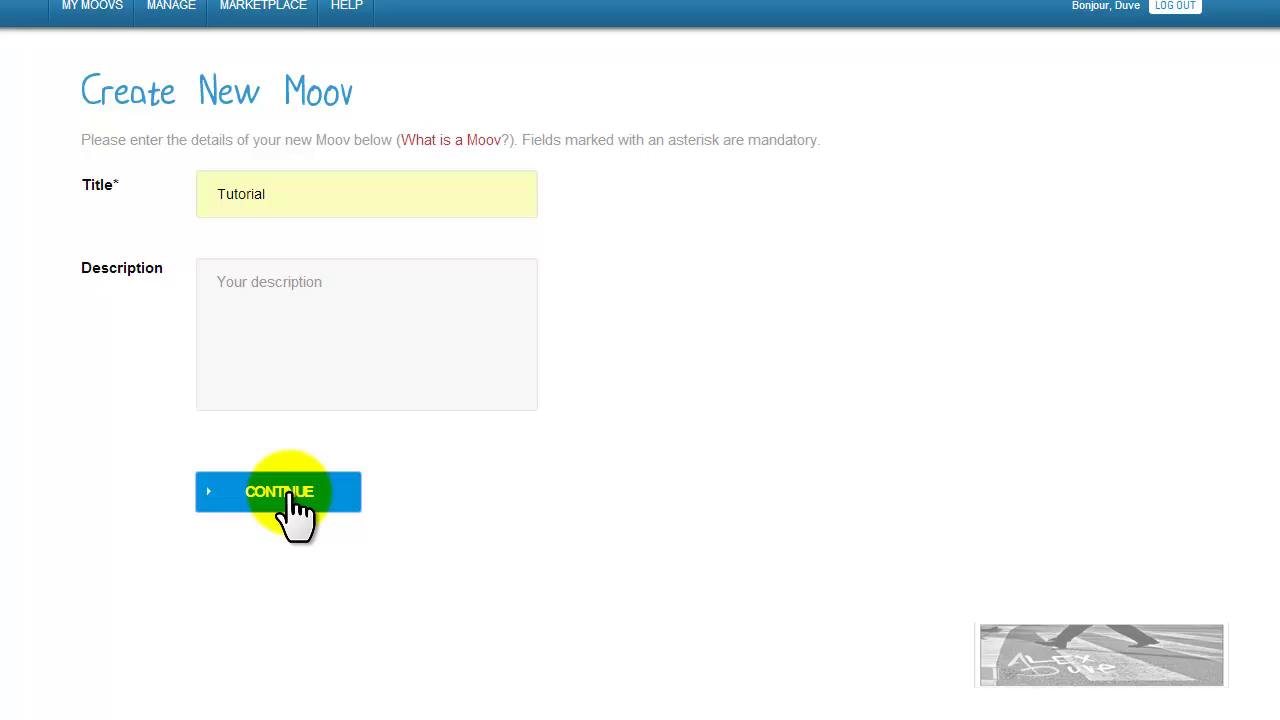
{"action": "left_click", "coordinate": [292, 500]}
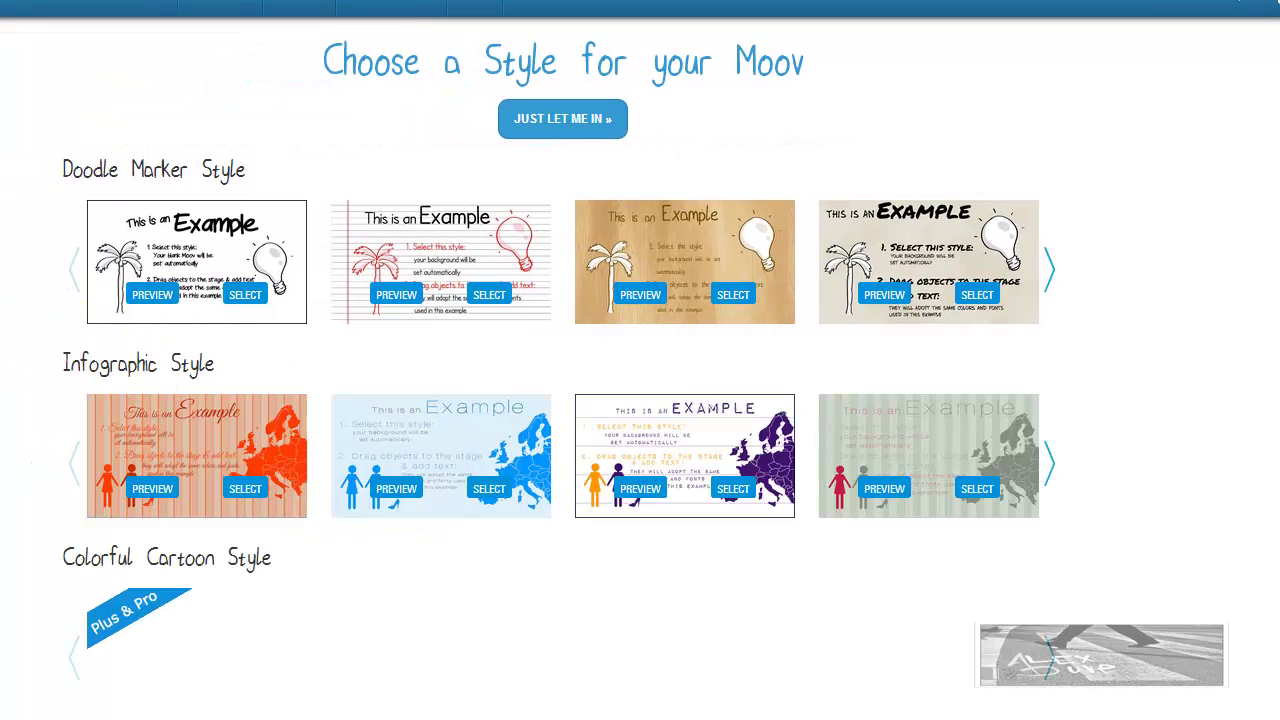
{"action": "left_click", "coordinate": [245, 294]}
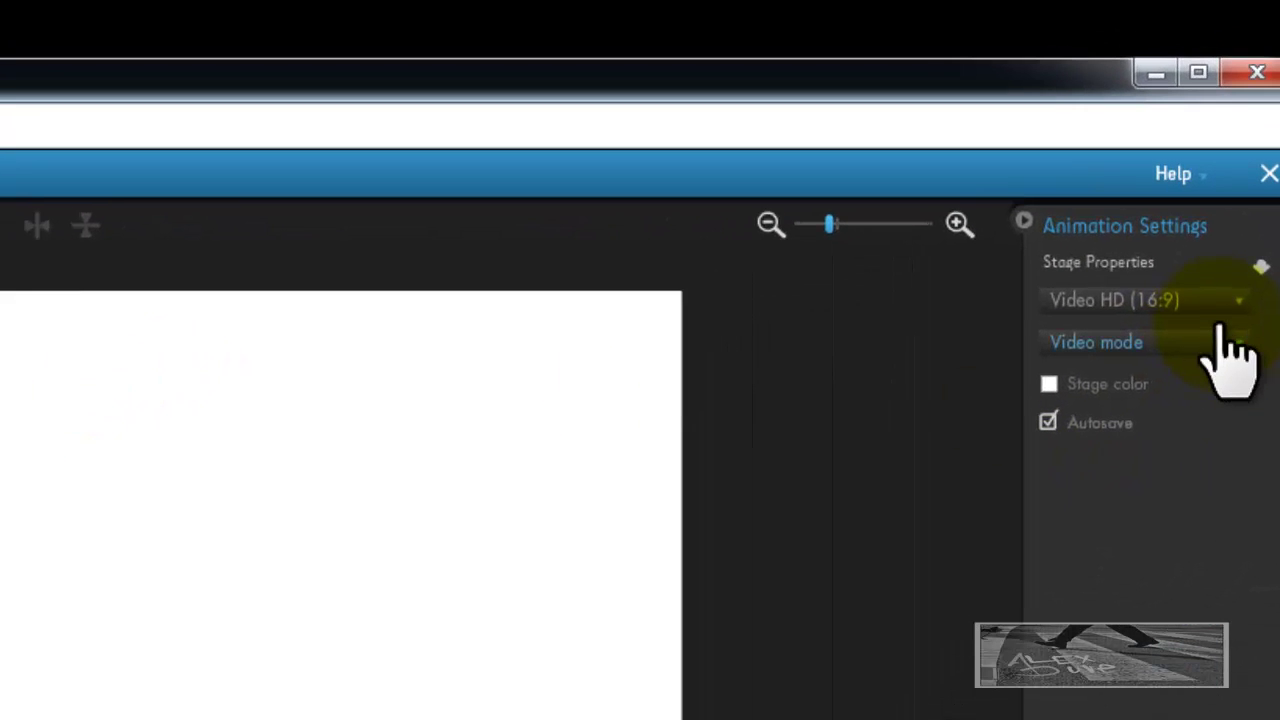
Examine the stage size presets and keep Video HD (16:9)
{"action": "left_click", "coordinate": [1222, 305]}
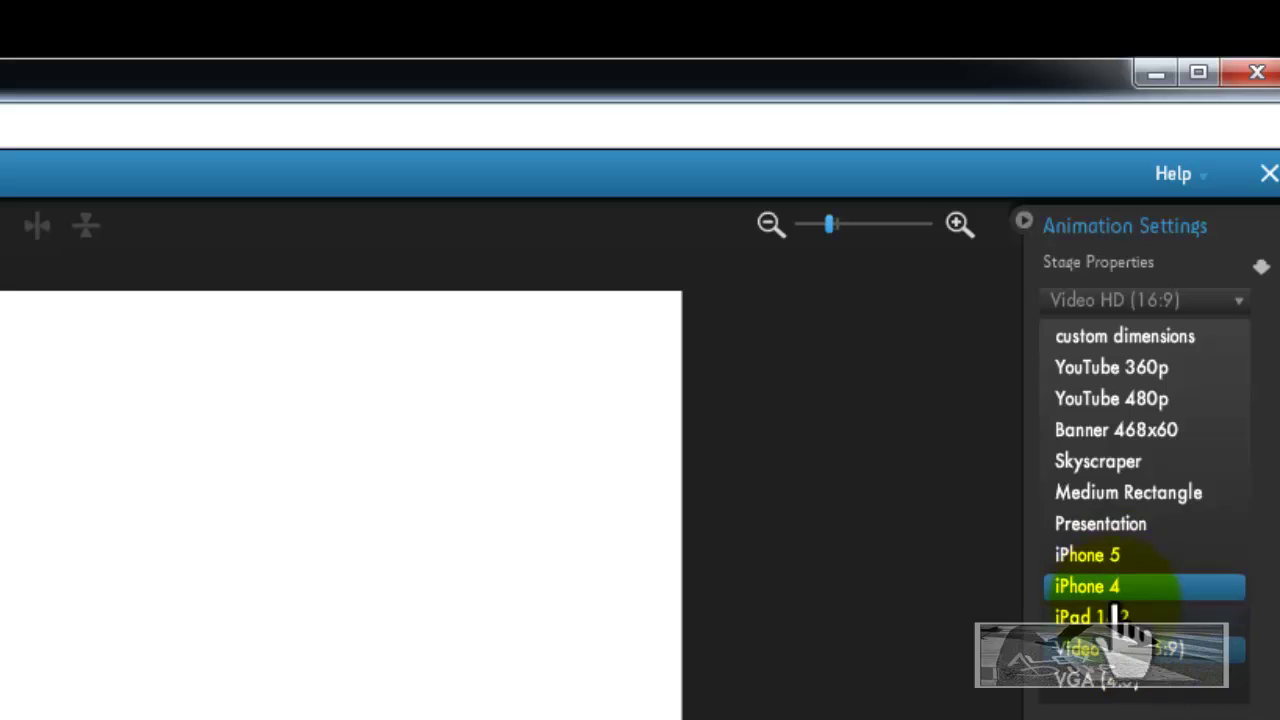
{"action": "left_click", "coordinate": [1152, 683]}
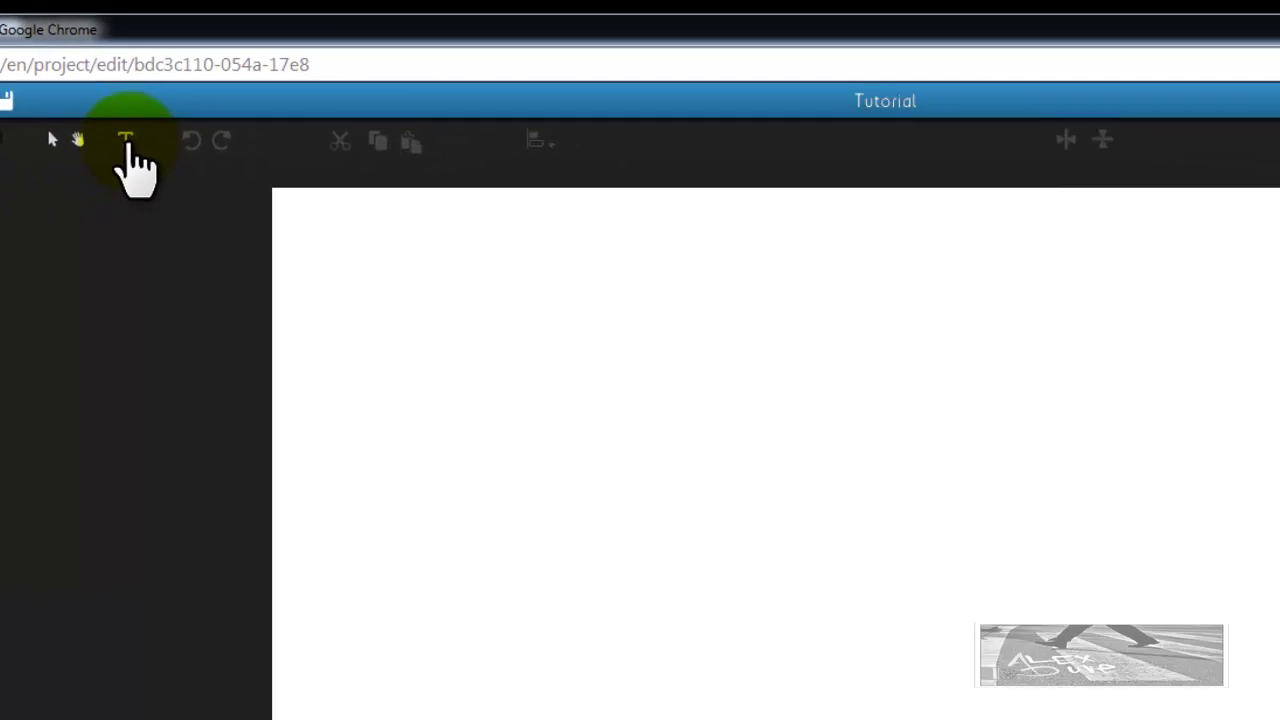
Add a text box in the upper part of the stage and shift it slightly to the left
{"action": "left_click", "coordinate": [67, 113]}
{"action": "left_click", "coordinate": [500, 305]}
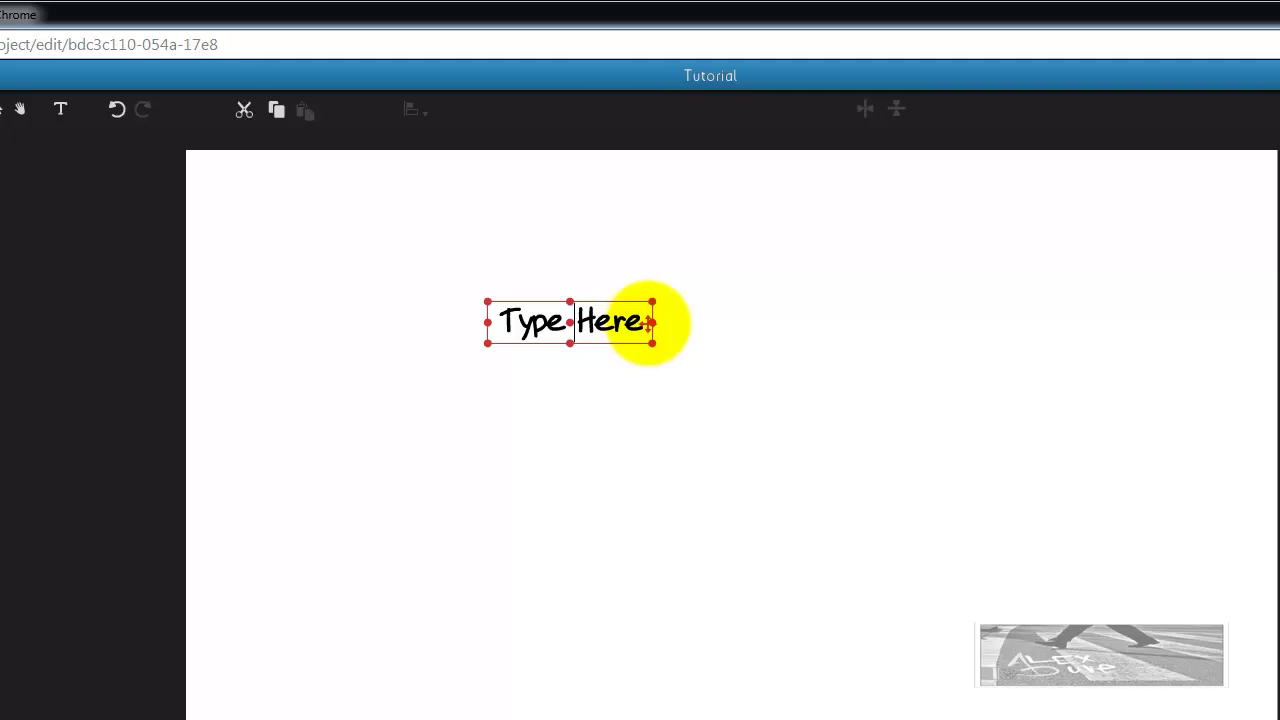
{"action": "left_click_drag", "start_coordinate": [643, 320], "coordinate": [479, 316]}
Replace the placeholder text with "Hola maestros y maestras..."
{"action": "double_click", "coordinate": [415, 315]}
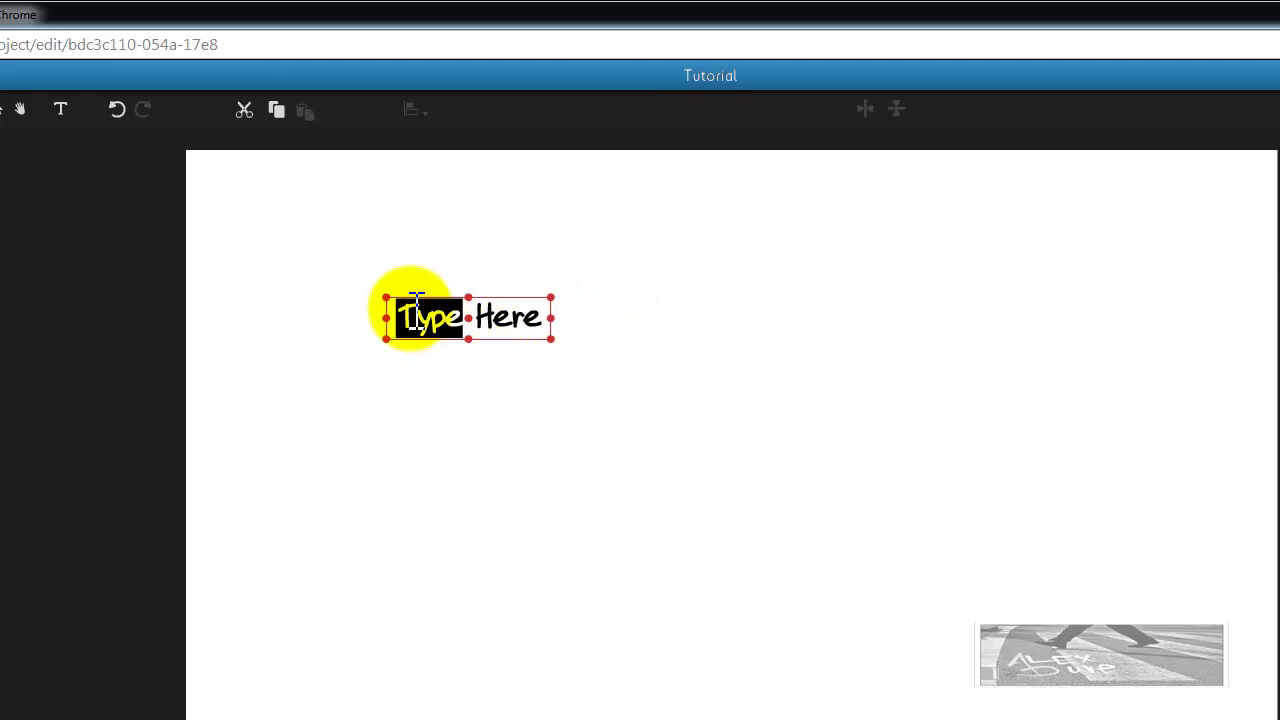
{"action": "key", "text": "Delete"}
{"action": "key", "text": "Delete"}
{"action": "key", "text": "Delete"}
{"action": "key", "text": "Delete"}
{"action": "key", "text": "Delete"}
{"action": "key", "text": "Delete"}
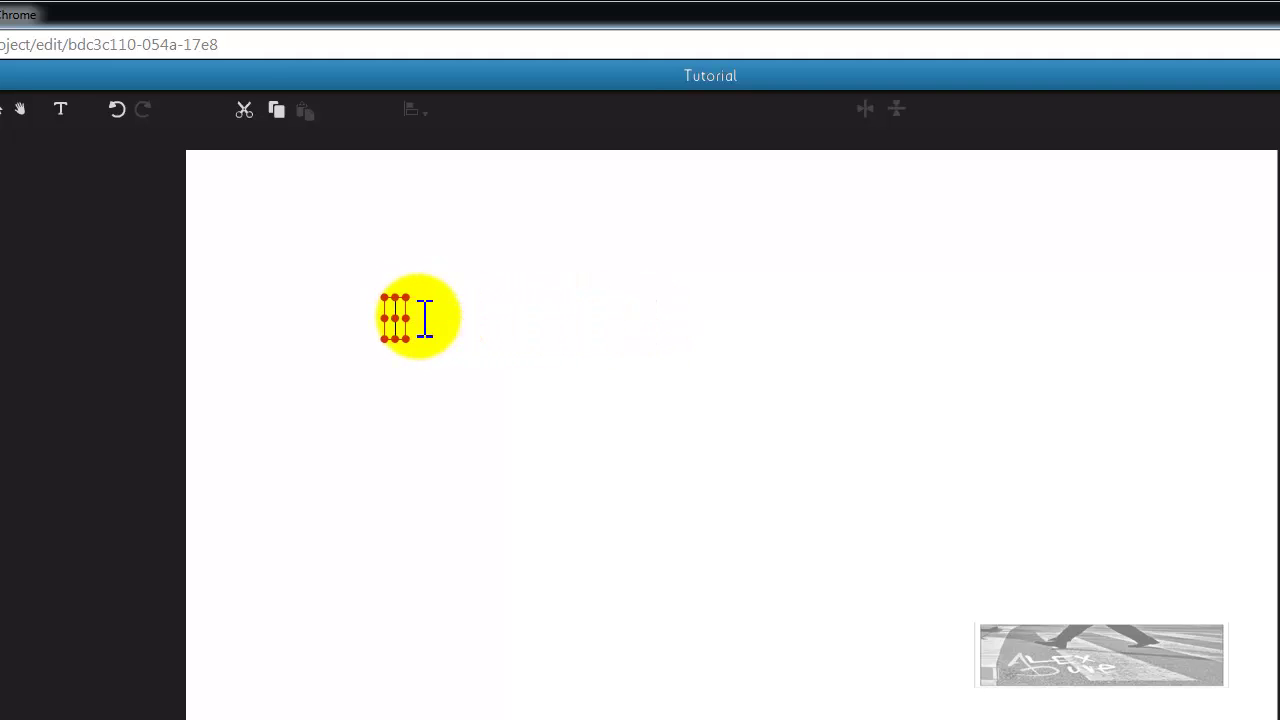
{"action": "type", "text": "Hola"}
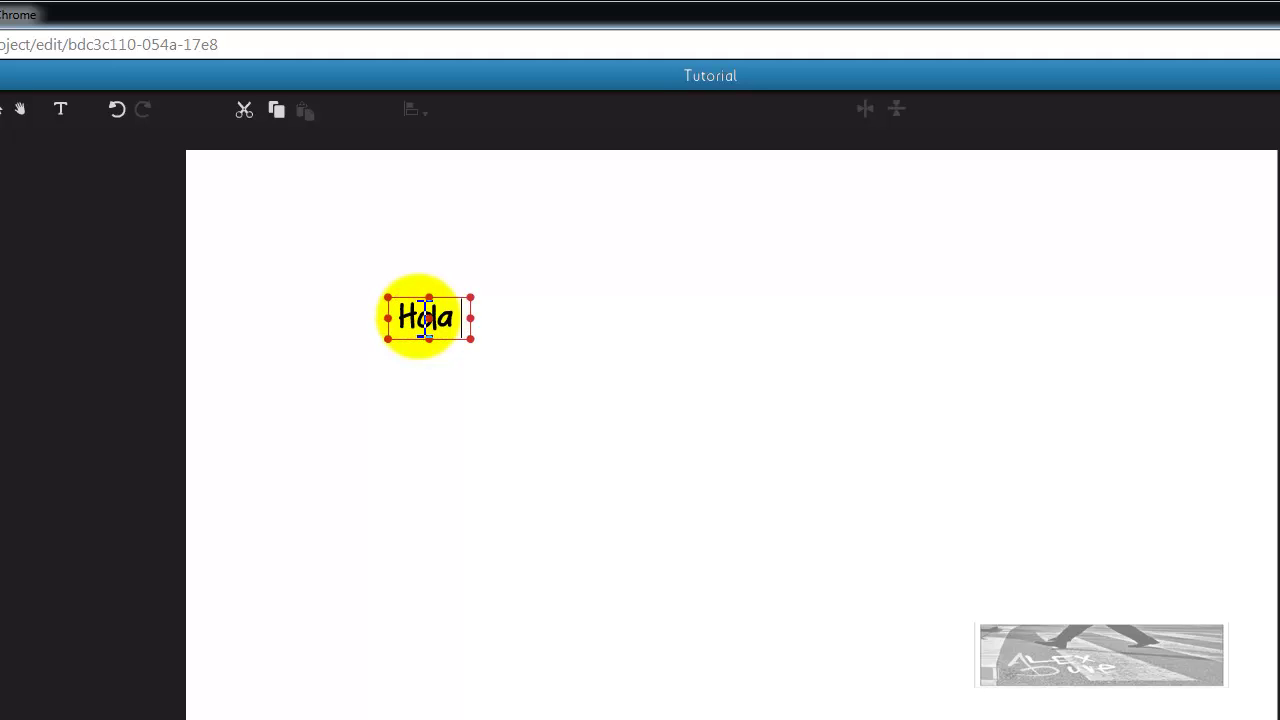
{"action": "type", "text": " maestros y ma"}
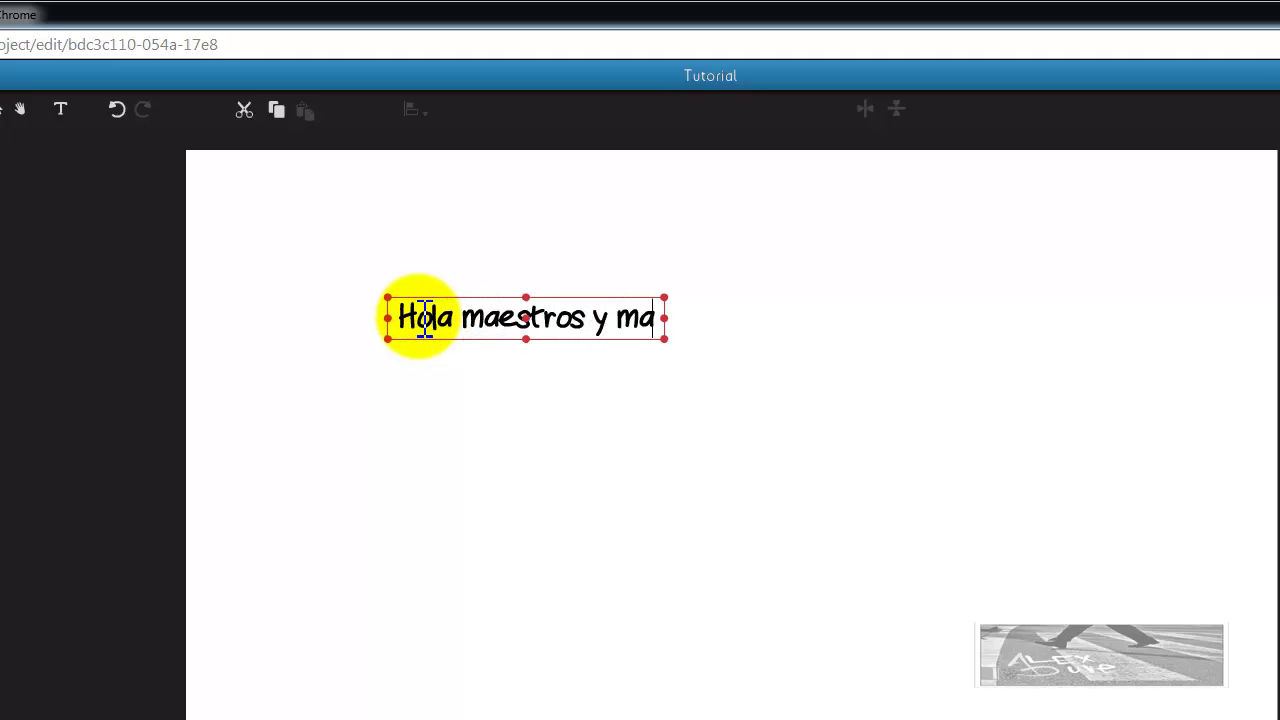
{"action": "type", "text": "estras..."}
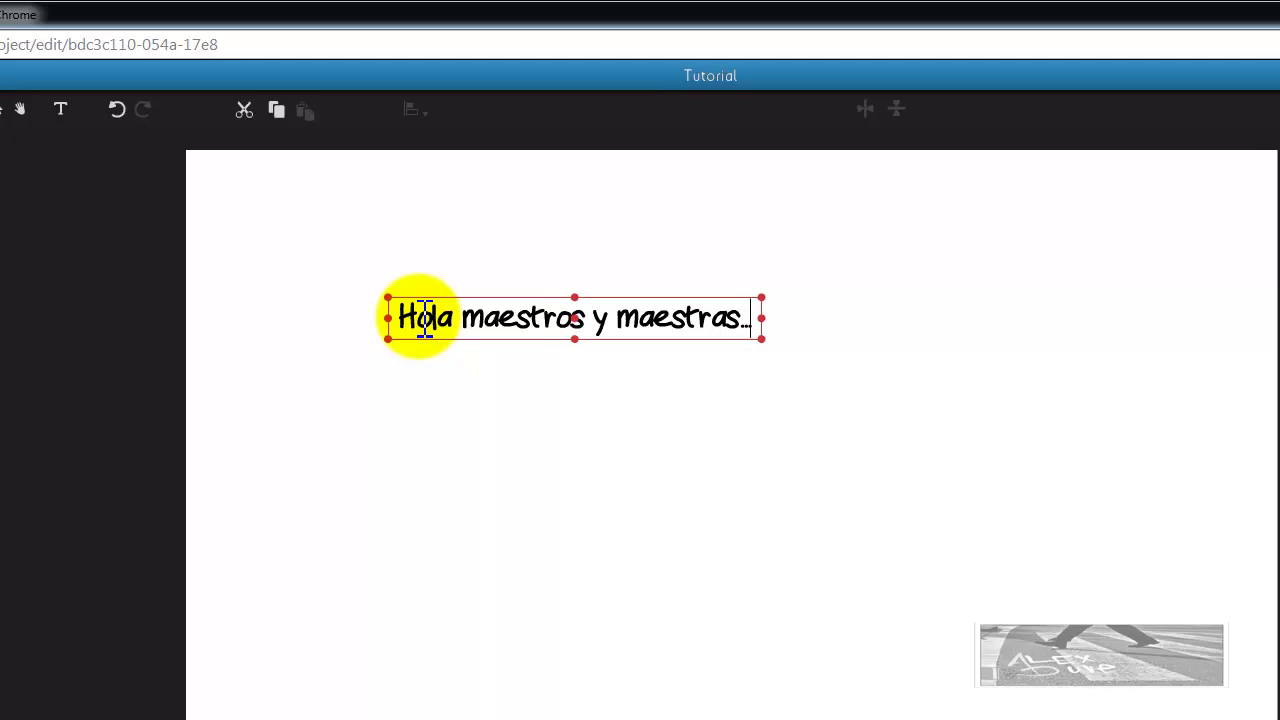
{"action": "left_click", "coordinate": [502, 412]}
Set the font size of the "Hola maestros y maestras..." text to 64 pt
{"action": "left_click", "coordinate": [556, 325]}
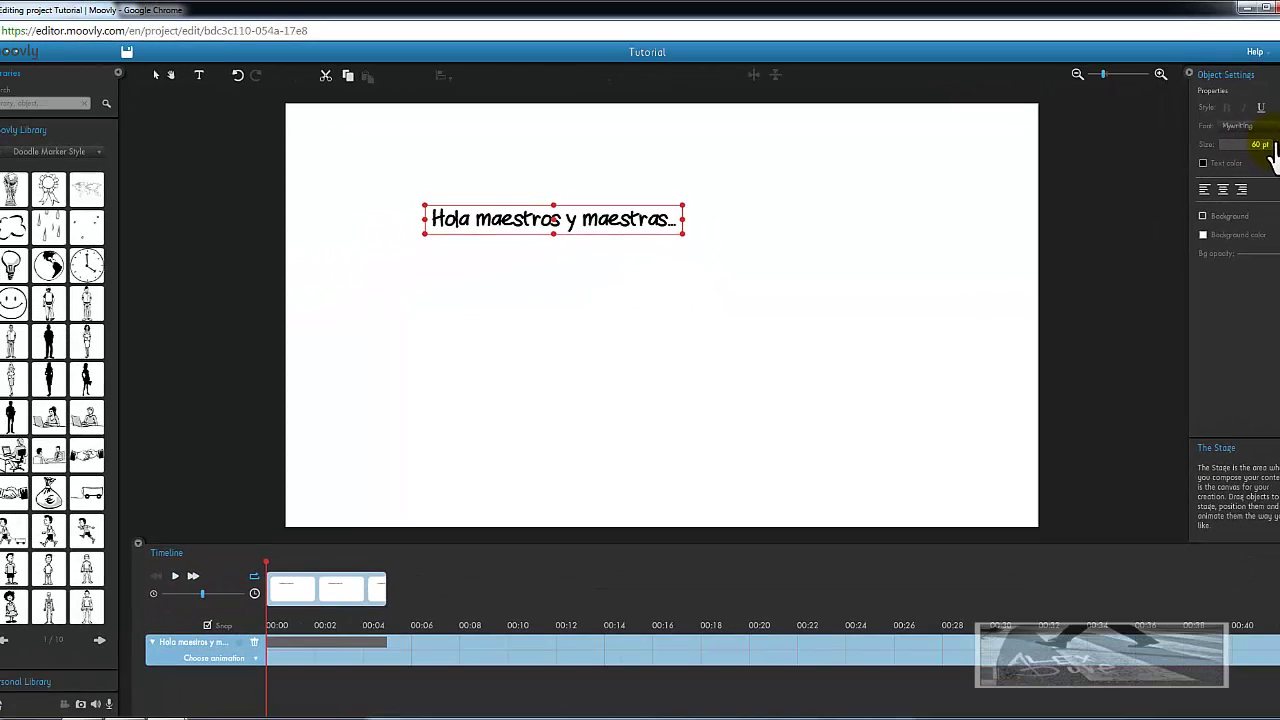
{"action": "left_click", "coordinate": [1230, 176]}
{"action": "left_click", "coordinate": [1230, 176]}
{"action": "left_click", "coordinate": [1276, 142]}
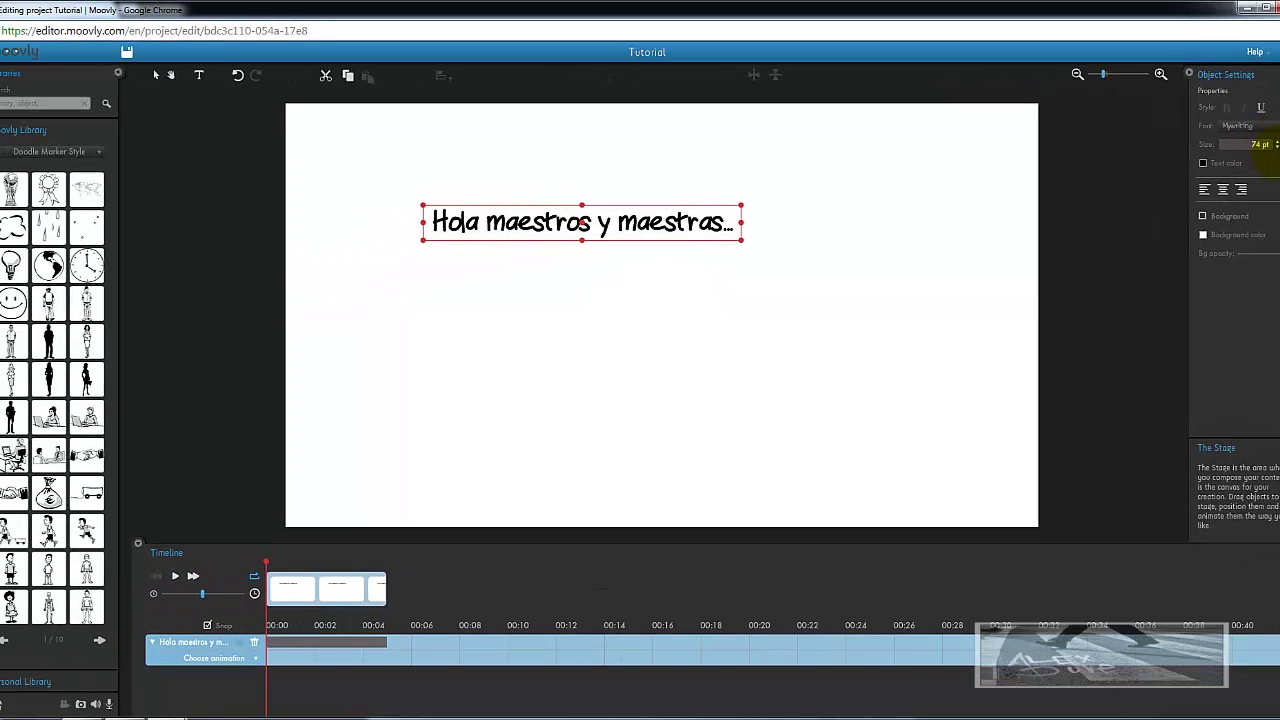
{"action": "left_click", "coordinate": [1276, 148]}
{"action": "left_click", "coordinate": [1276, 148]}
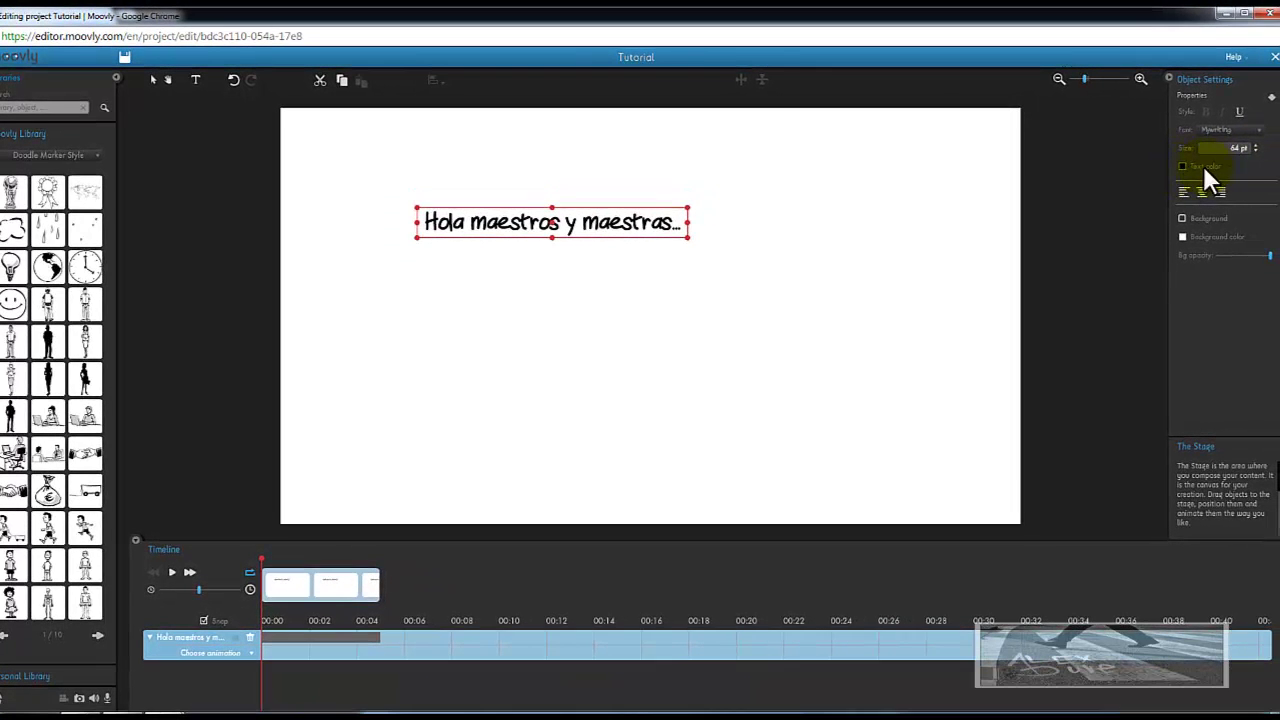
Try a blue text color on the greeting and set it back to black
{"action": "left_click", "coordinate": [1186, 168]}
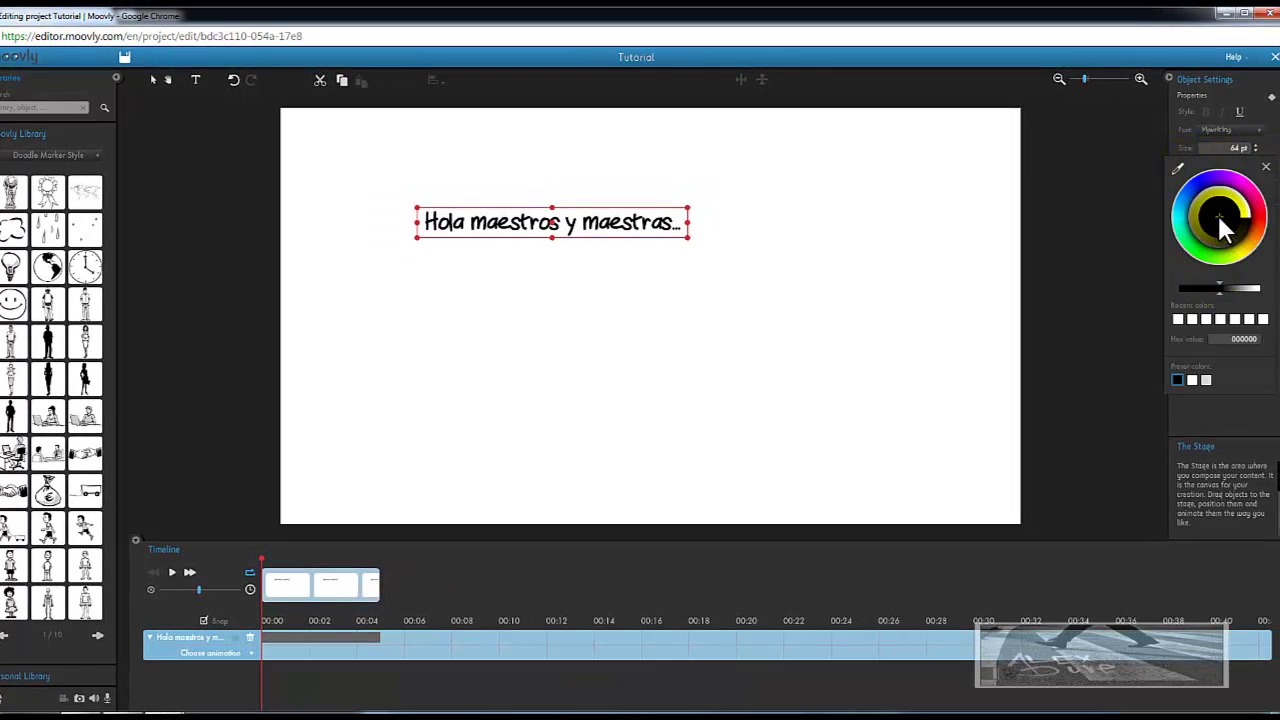
{"action": "left_click", "coordinate": [1202, 178]}
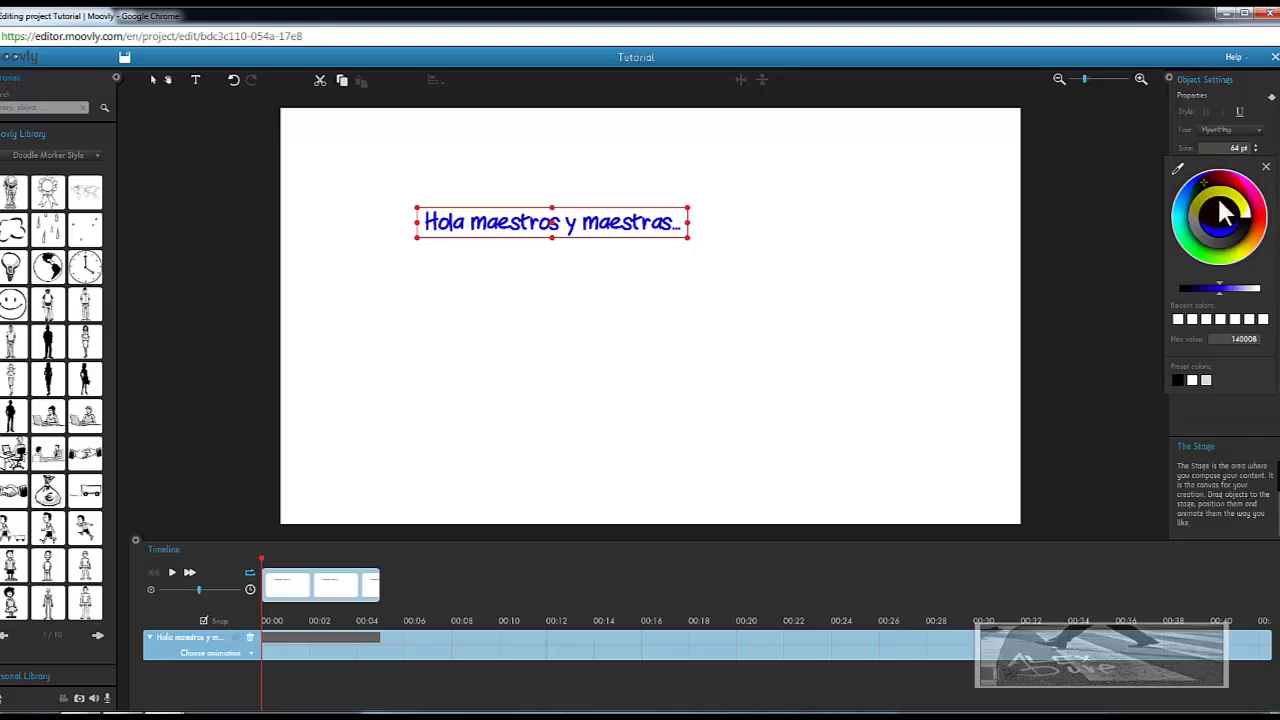
{"action": "left_click", "coordinate": [1243, 230]}
{"action": "left_click", "coordinate": [1104, 192]}
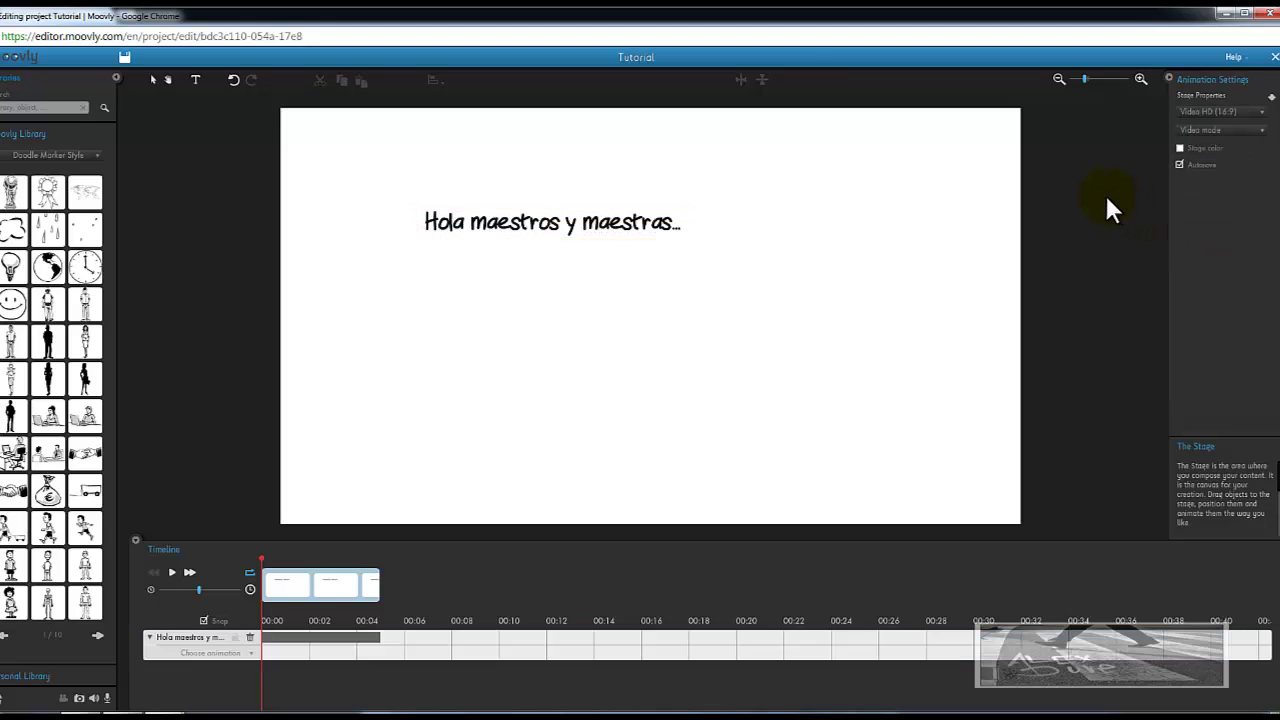
Set the greeting's font to VAG HandWritten after trying PermanentMarker, and enlarge its text box to about 1.7 times its width
{"action": "left_click", "coordinate": [551, 232]}
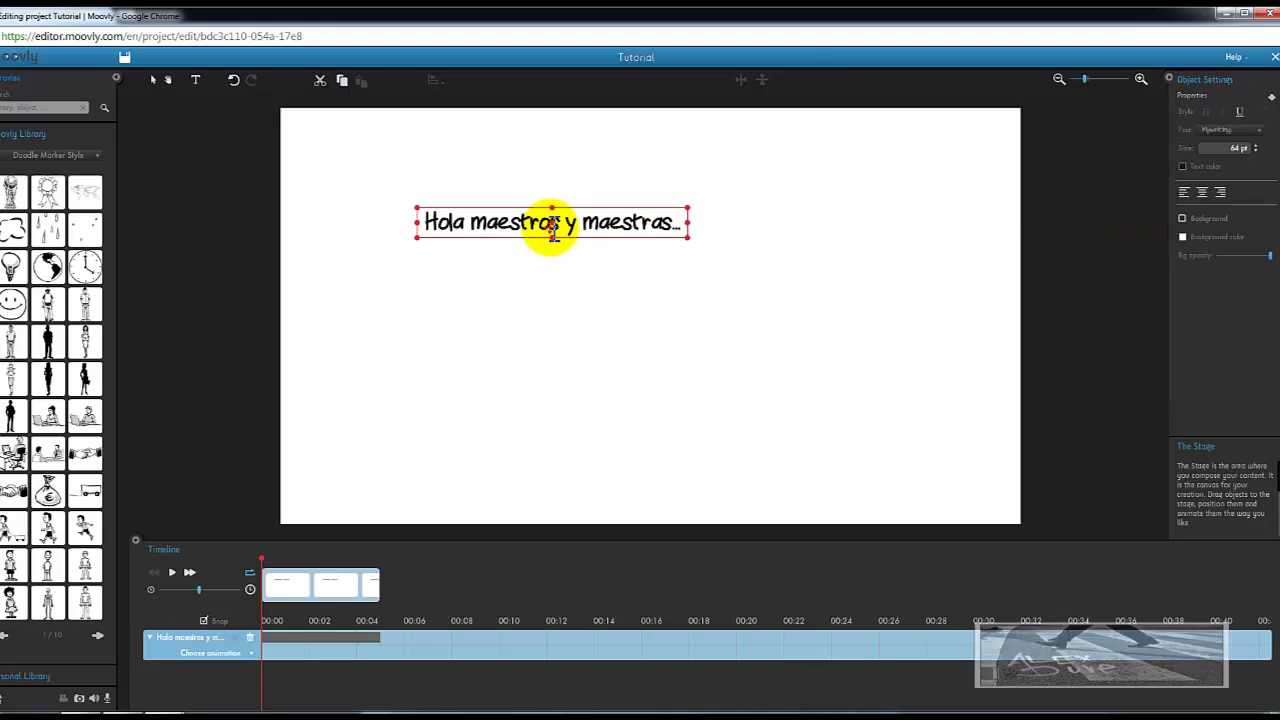
{"action": "left_click", "coordinate": [1258, 132]}
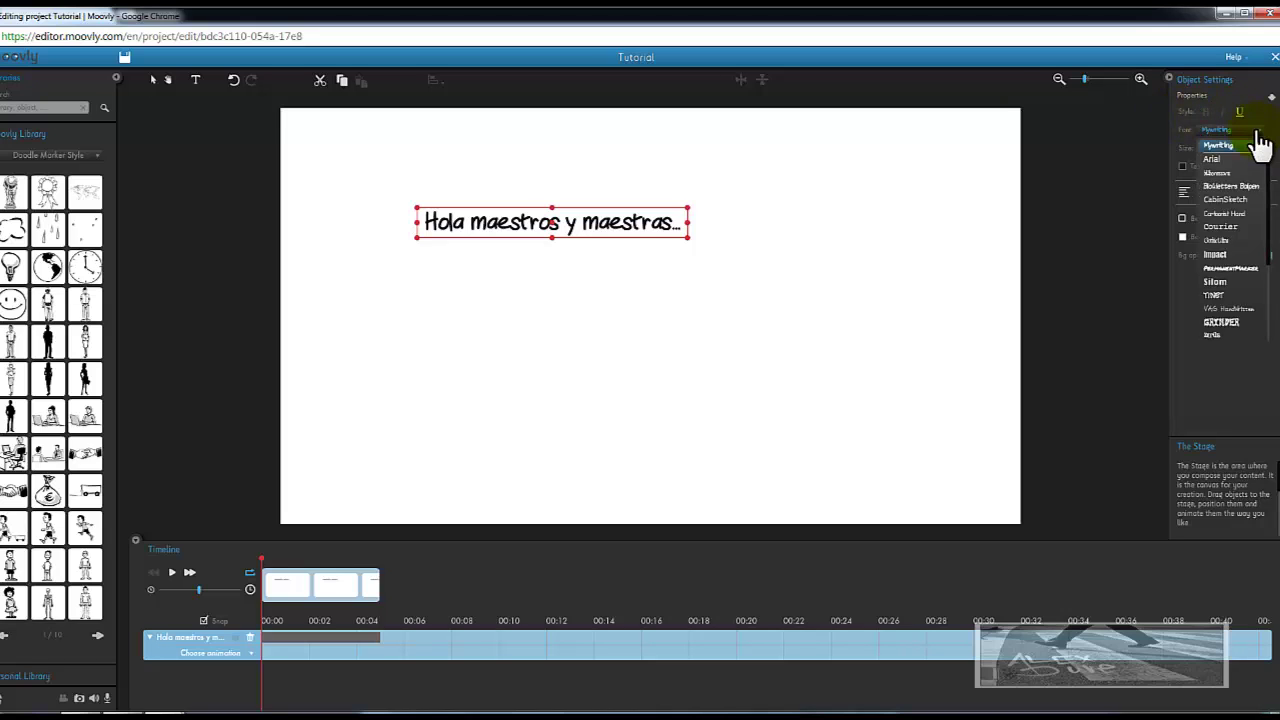
{"action": "left_click", "coordinate": [1229, 269]}
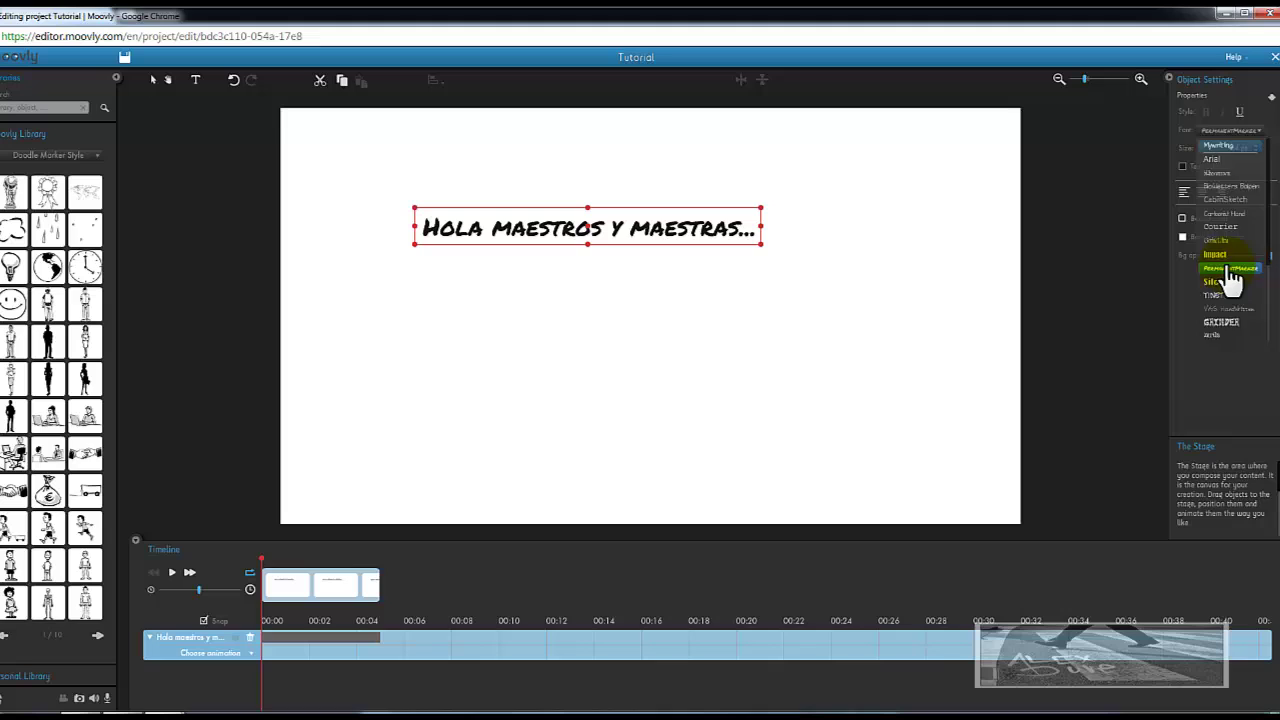
{"action": "left_click", "coordinate": [1256, 133]}
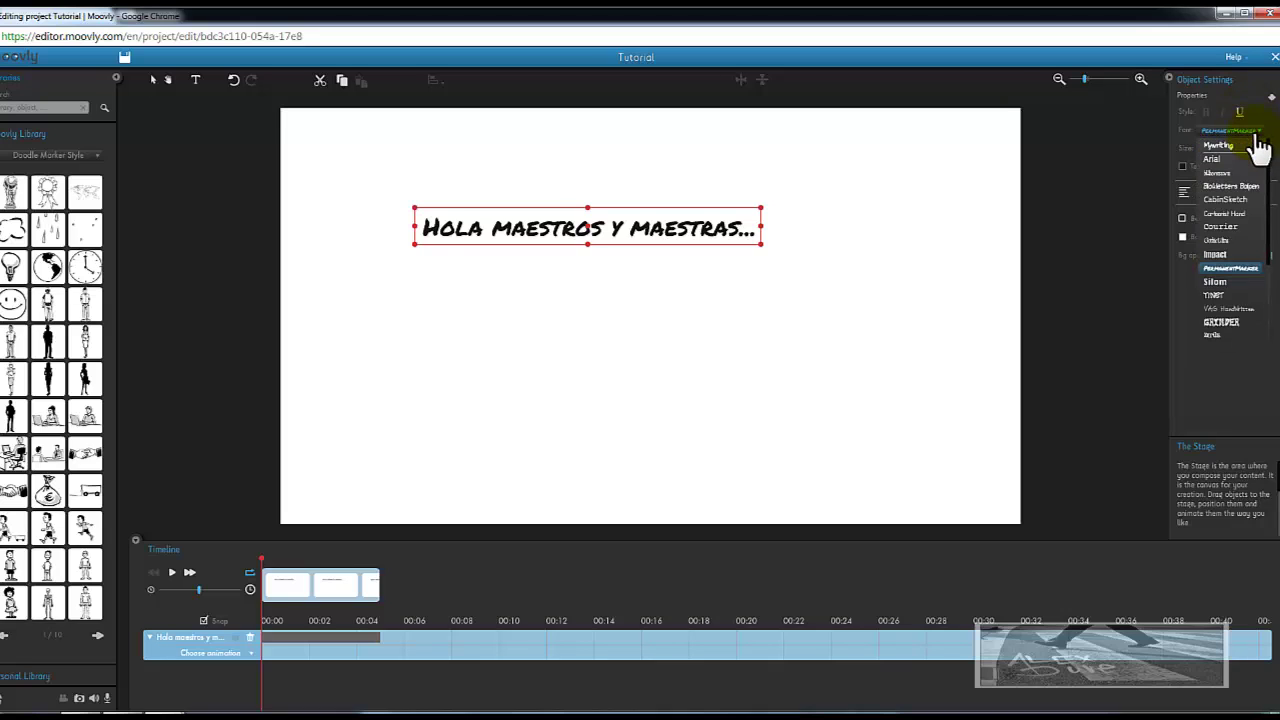
{"action": "left_click", "coordinate": [1232, 309]}
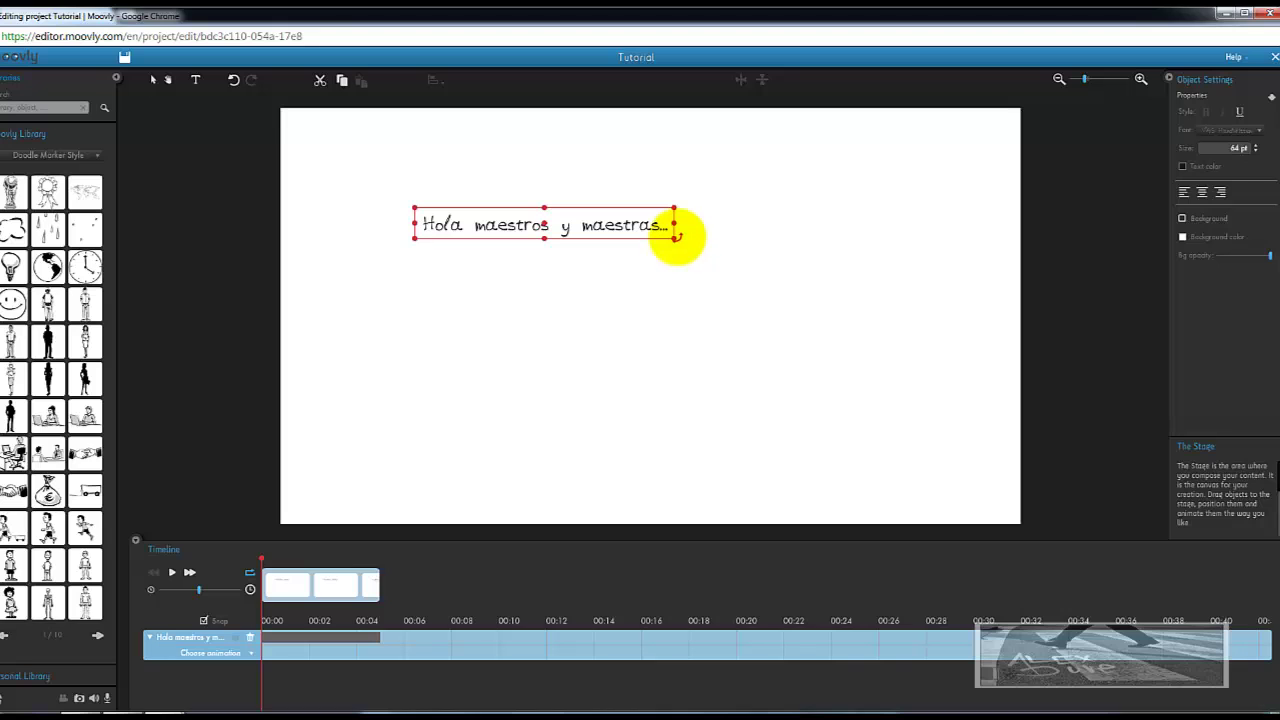
{"action": "left_click_drag", "start_coordinate": [675, 237], "coordinate": [815, 375]}
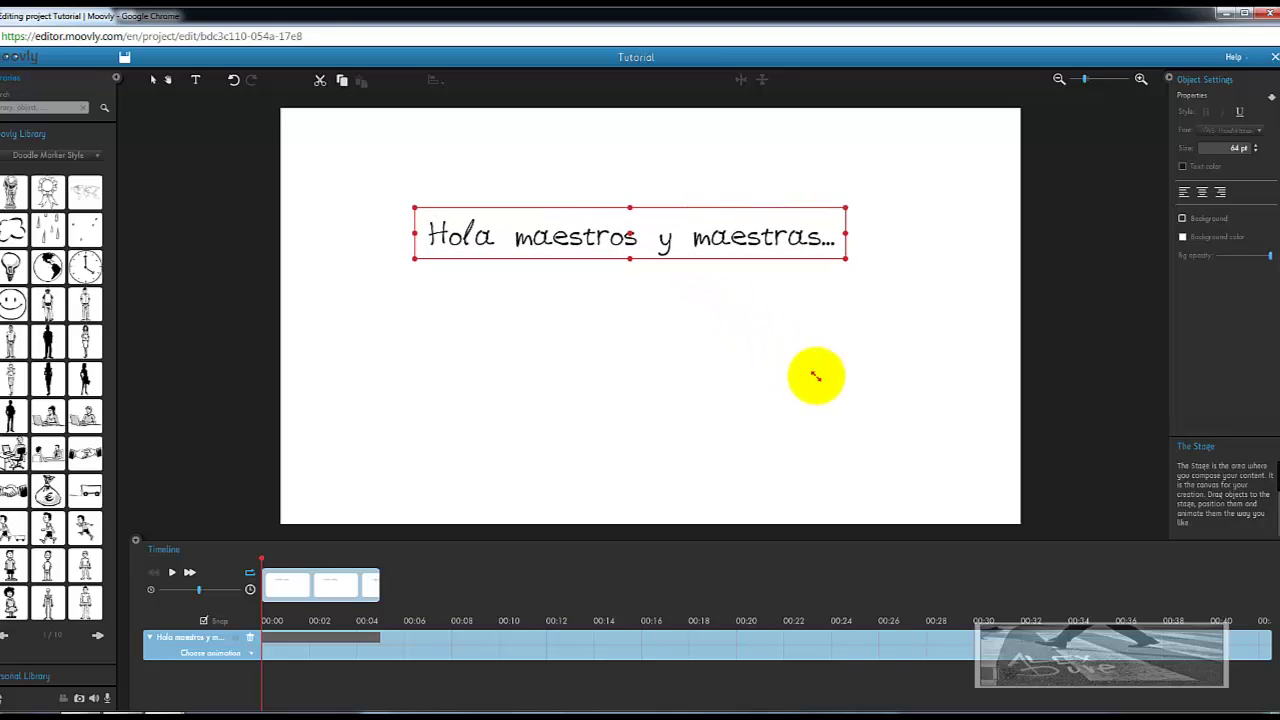
Set the stage background color to a medium gray
{"action": "left_click", "coordinate": [940, 226]}
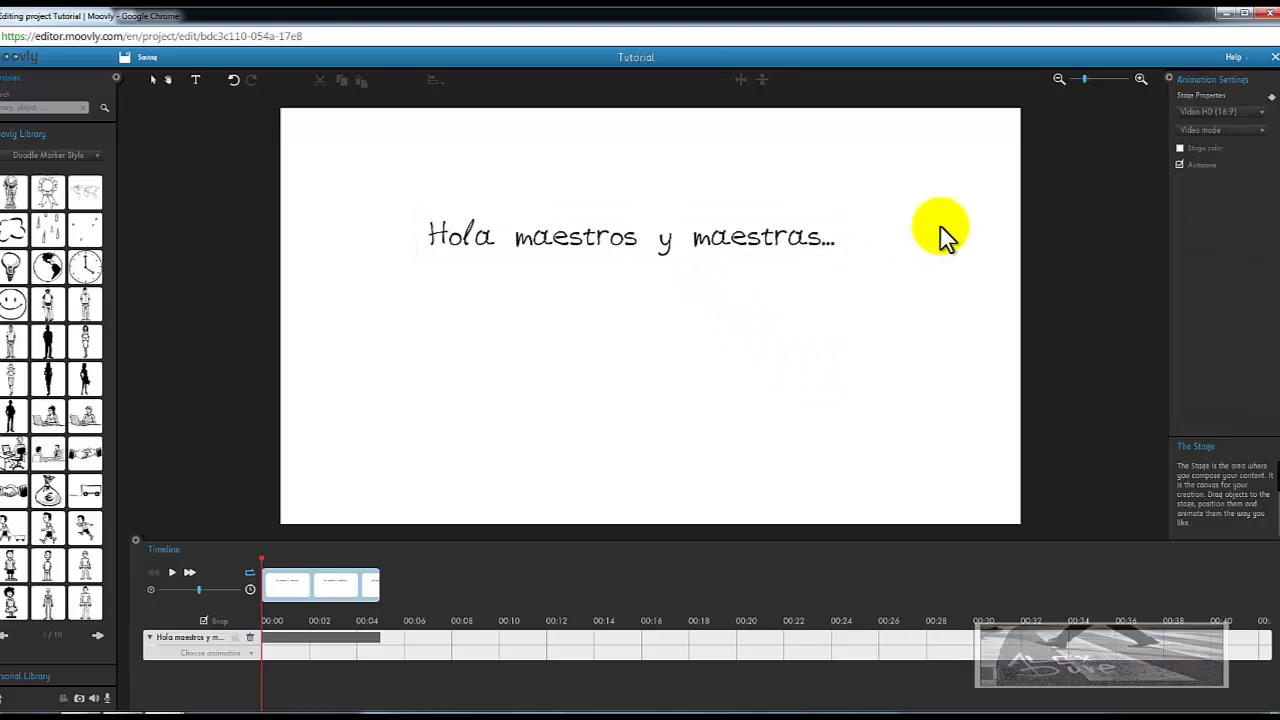
{"action": "left_click", "coordinate": [1198, 148]}
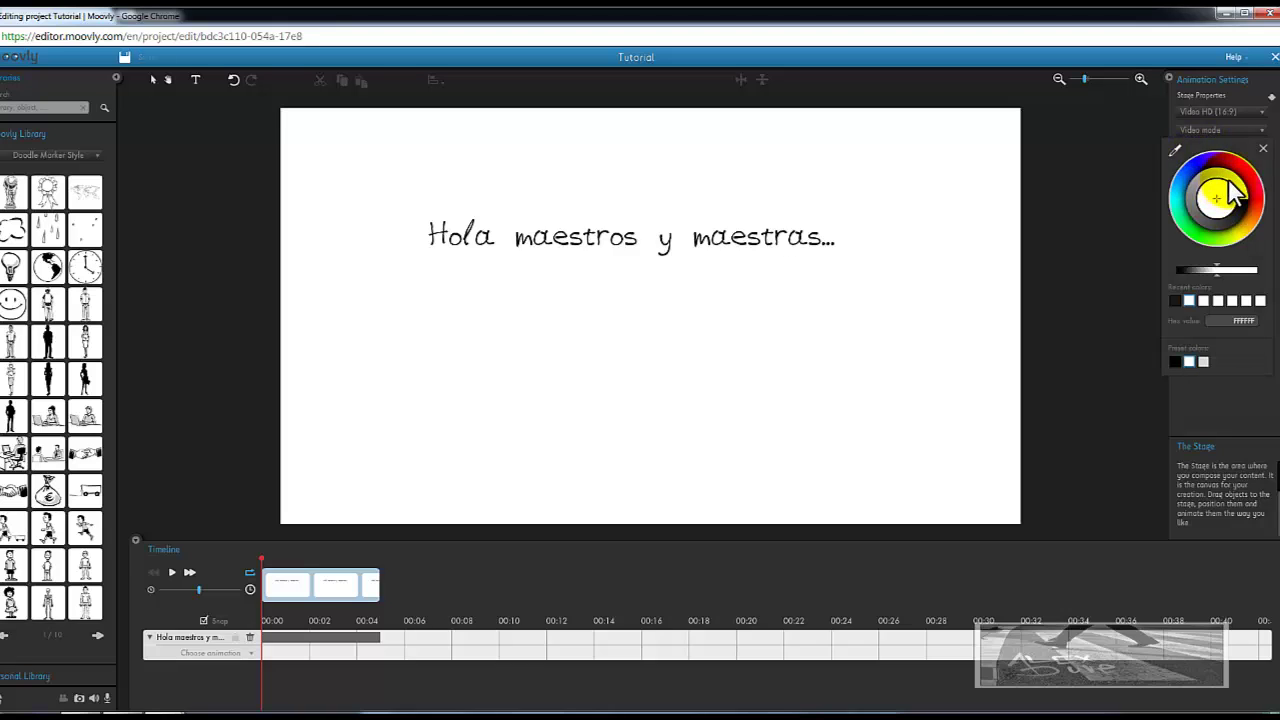
{"action": "left_click", "coordinate": [1198, 196]}
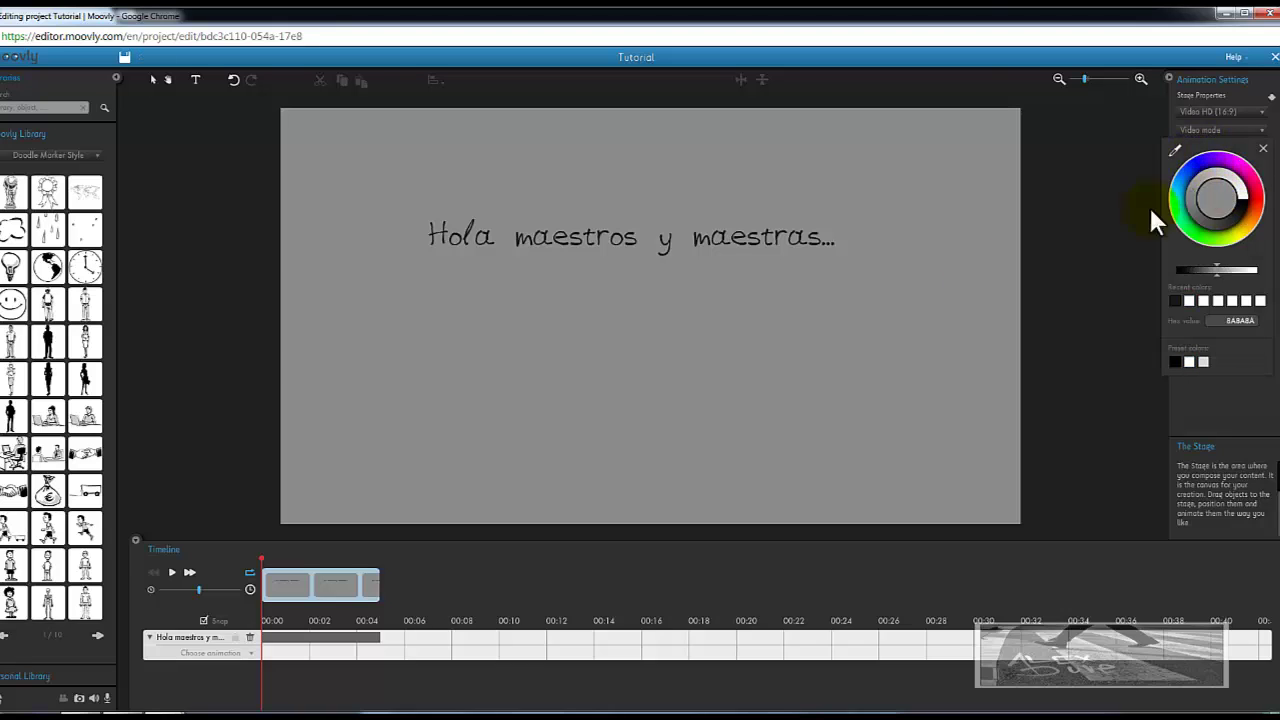
Set the text color of the "Hola maestros y maestras..." greeting to white
{"action": "left_click", "coordinate": [785, 244]}
{"action": "left_click", "coordinate": [1185, 168]}
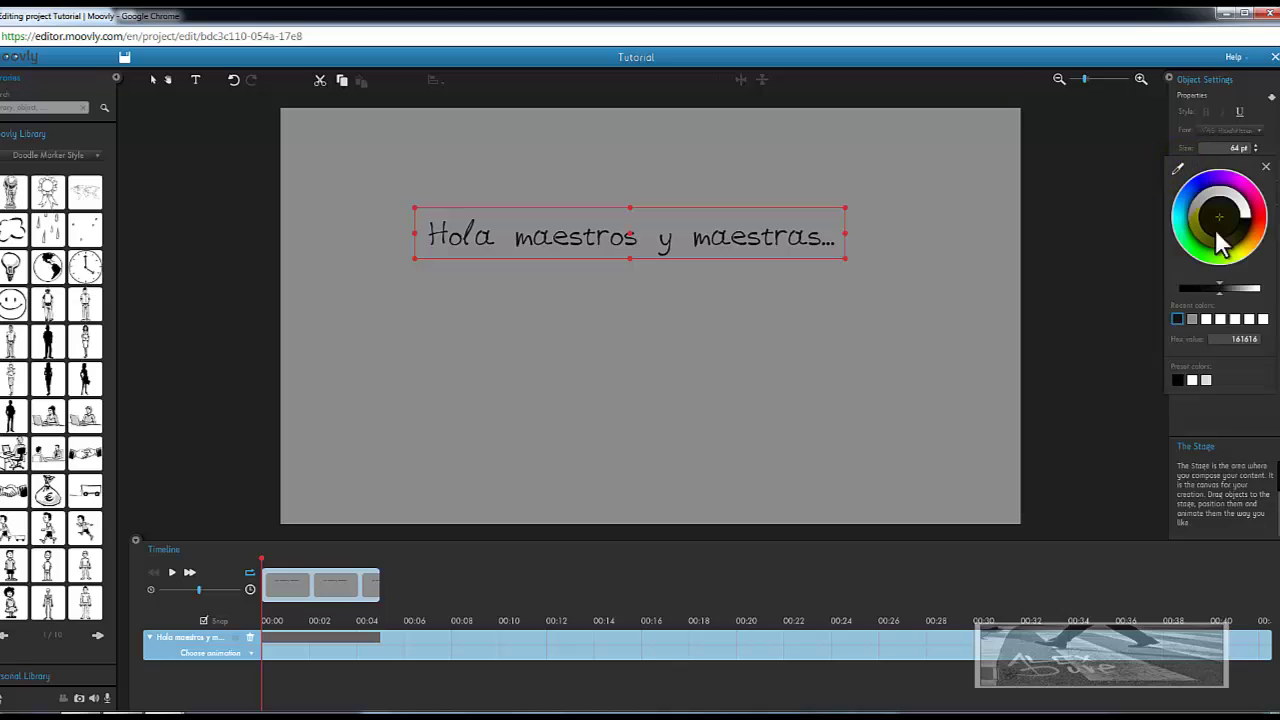
{"action": "left_click", "coordinate": [1203, 332]}
{"action": "left_click", "coordinate": [929, 356]}
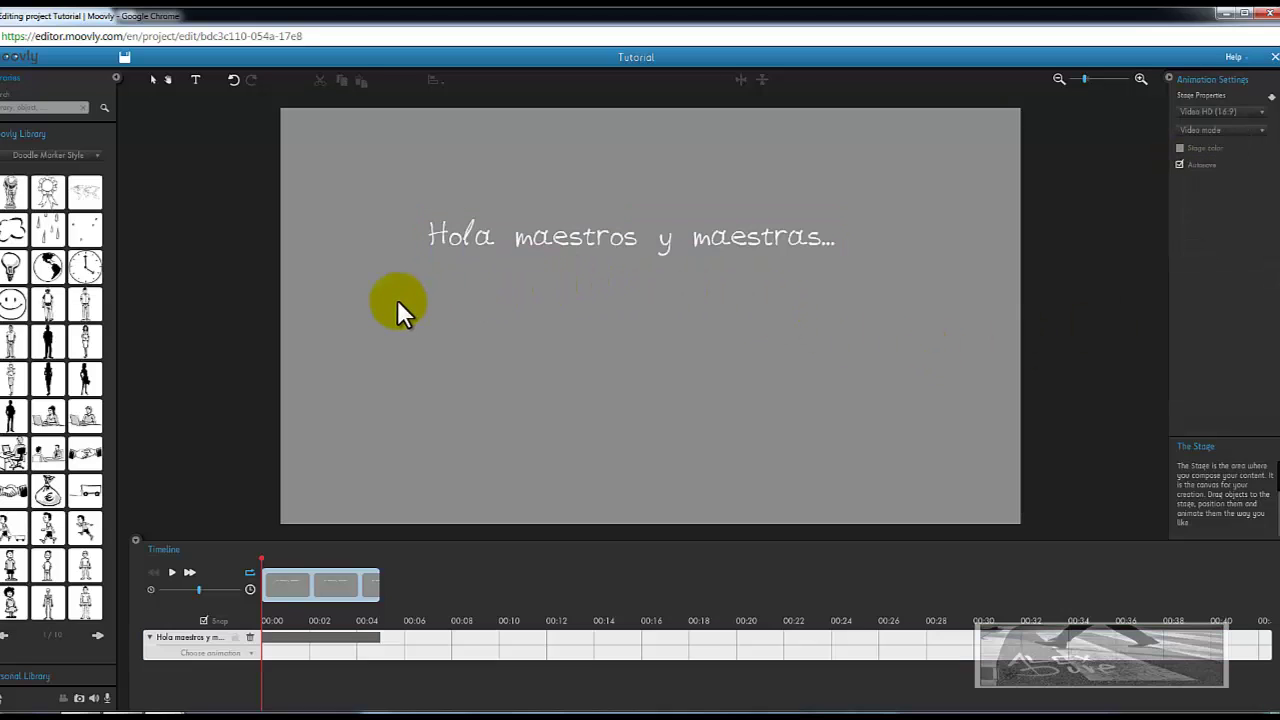
Apply the Hand Writing animation to the greeting text
{"action": "left_click", "coordinate": [485, 240]}
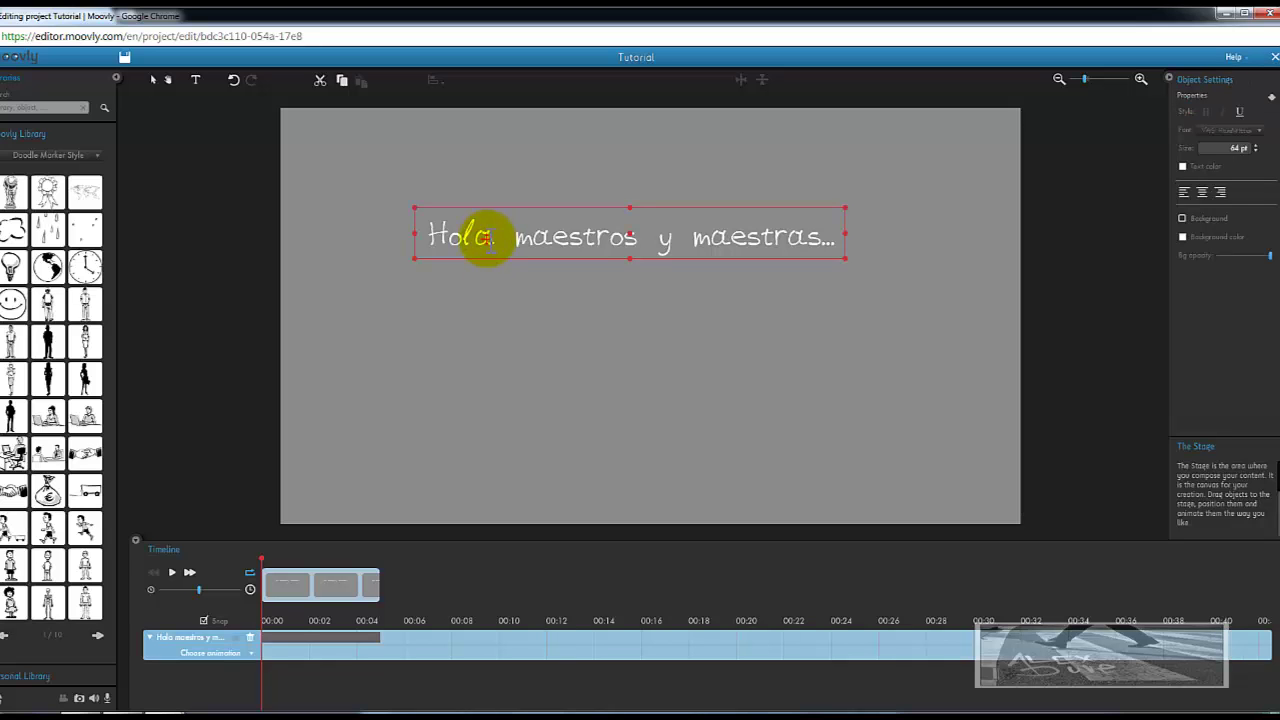
{"action": "left_click", "coordinate": [528, 315]}
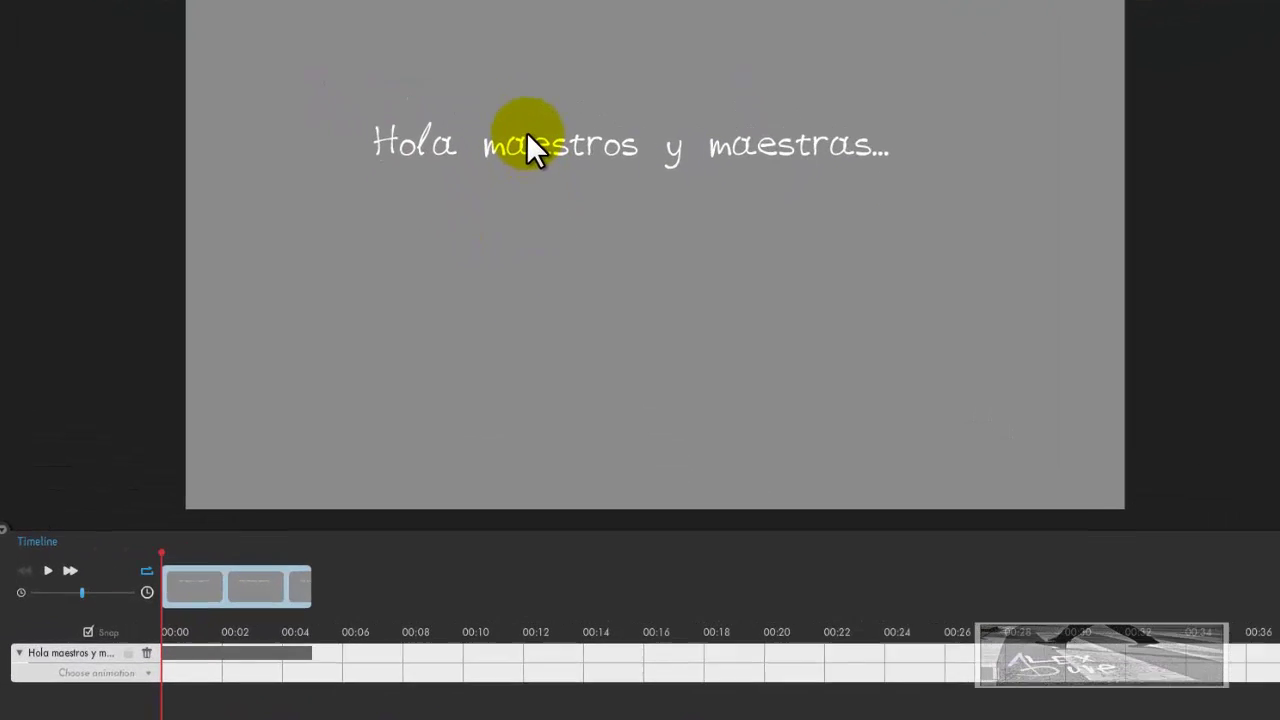
{"action": "left_click", "coordinate": [515, 72]}
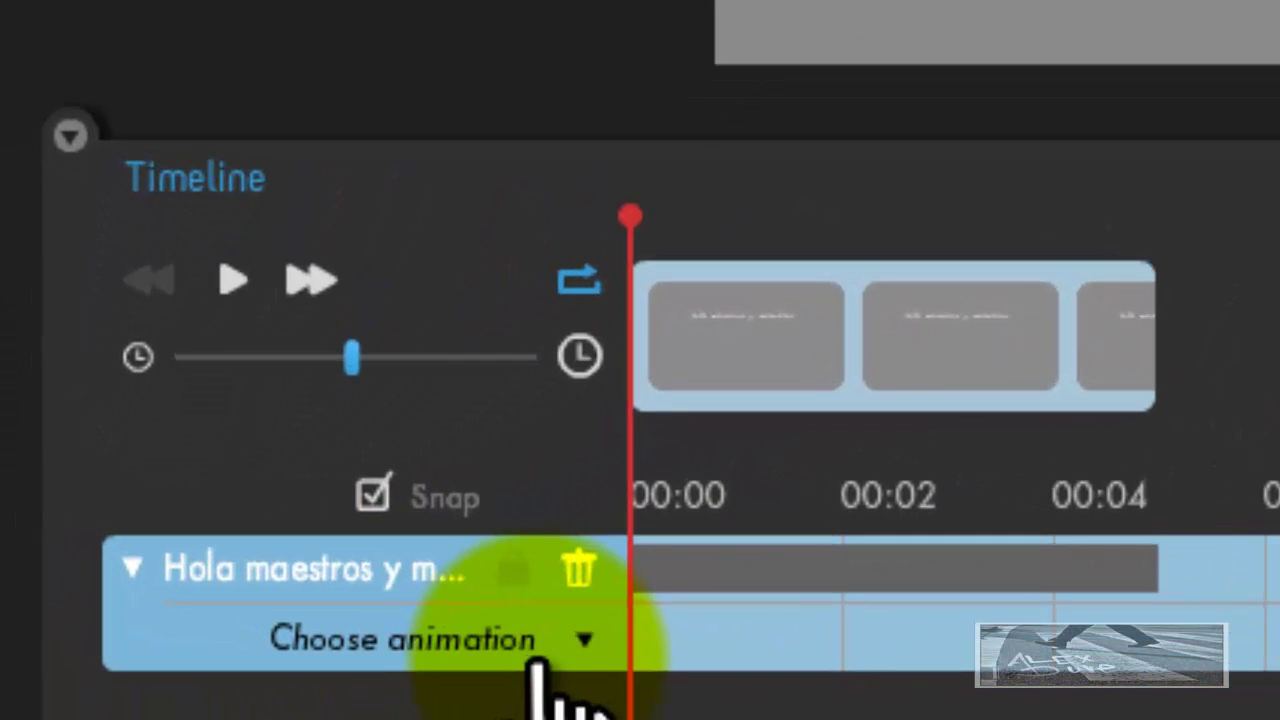
{"action": "left_click", "coordinate": [580, 642]}
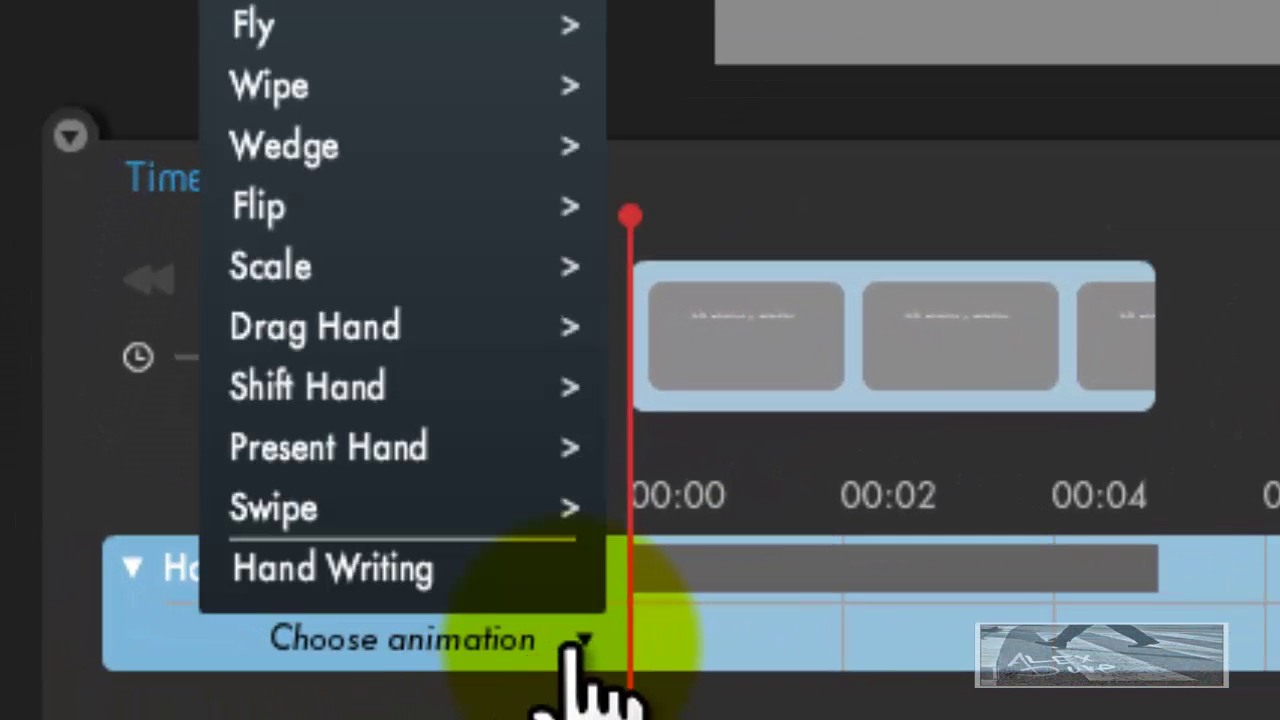
{"action": "left_click", "coordinate": [420, 566]}
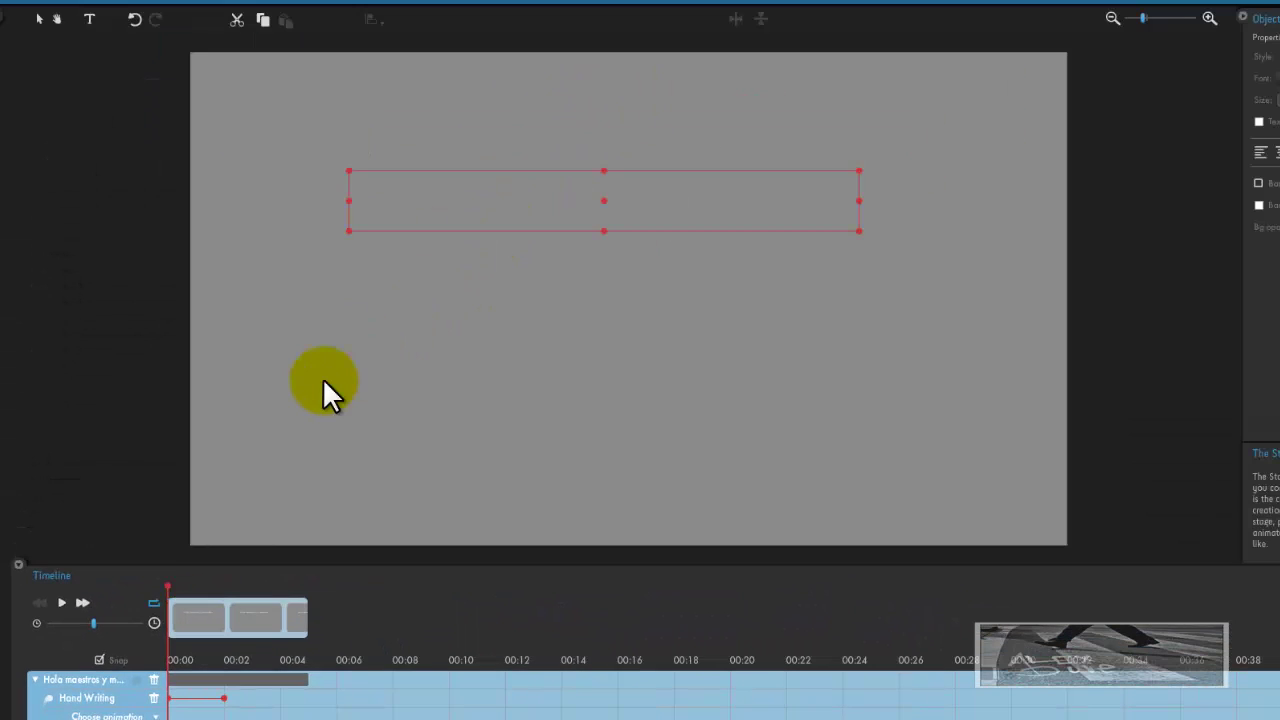
Preview the greeting's handwriting animation and return the playhead to the start of the timeline
{"action": "left_click", "coordinate": [251, 680]}
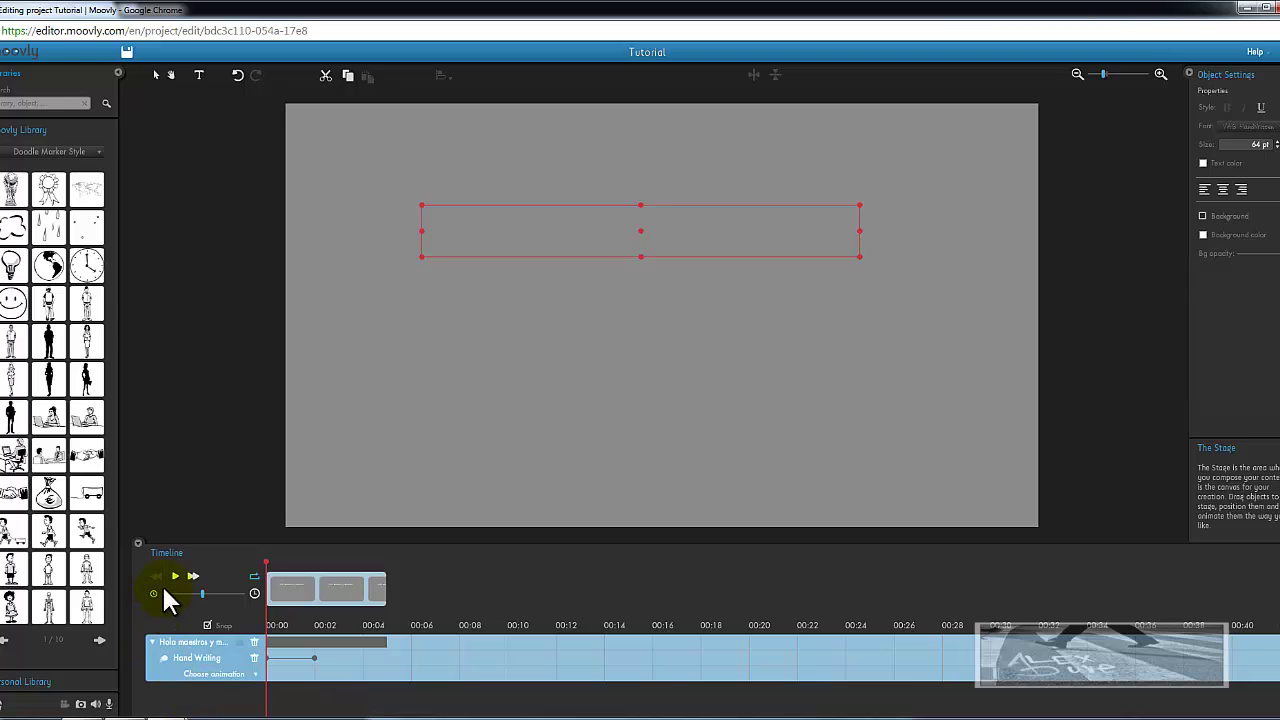
{"action": "left_click", "coordinate": [175, 578]}
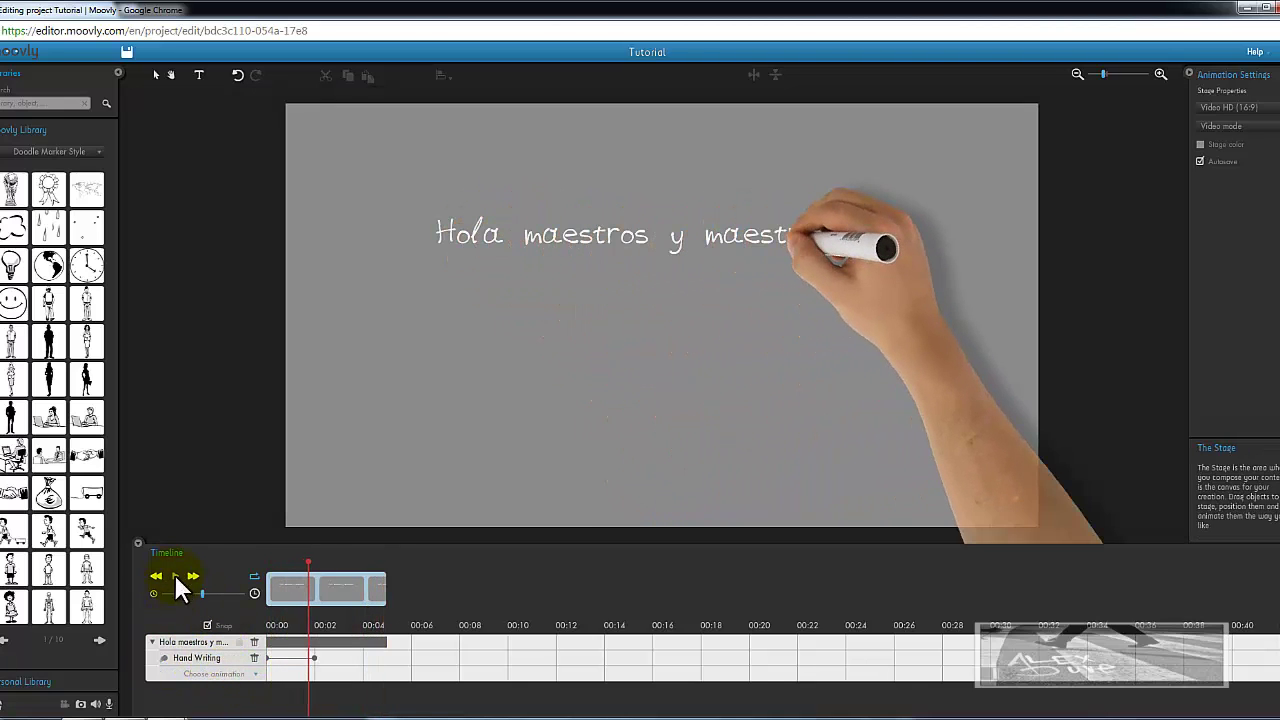
{"action": "left_click_drag", "start_coordinate": [306, 562], "coordinate": [229, 583]}
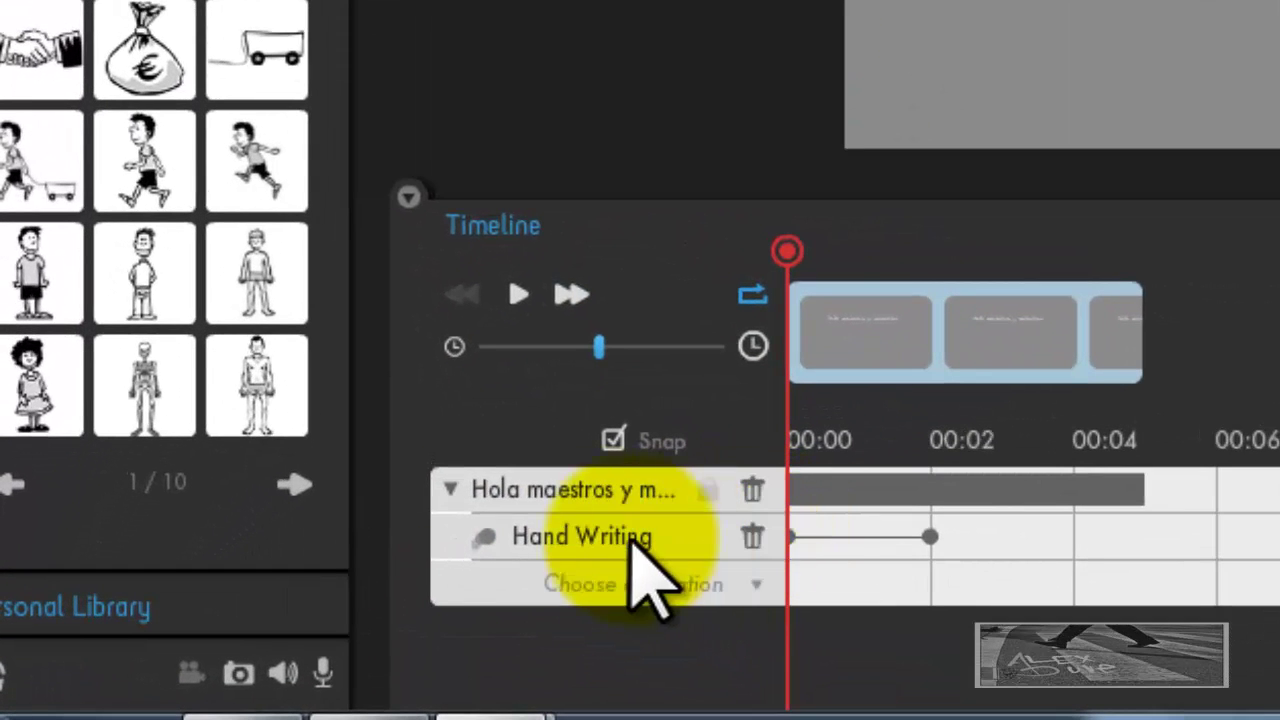
Replace the greeting's Hand Writing animation with Present Hand In, preview it, and return the playhead to the start
{"action": "left_click", "coordinate": [751, 540]}
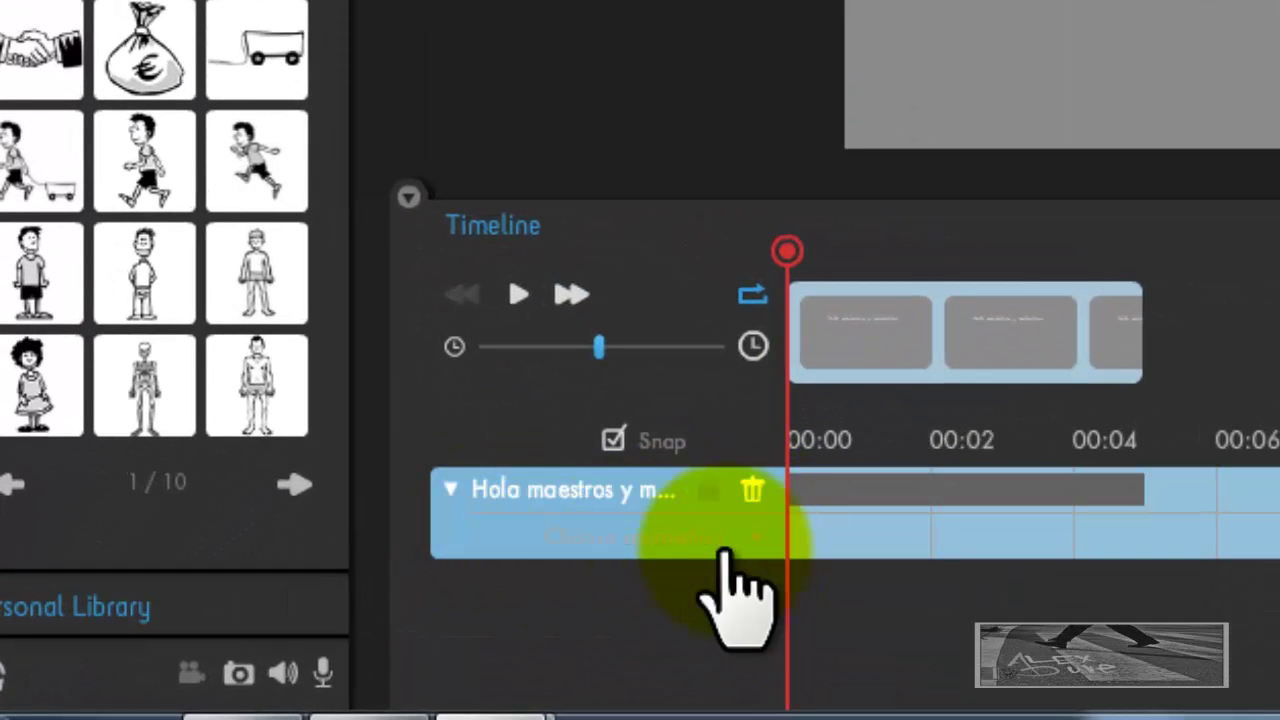
{"action": "left_click", "coordinate": [748, 540]}
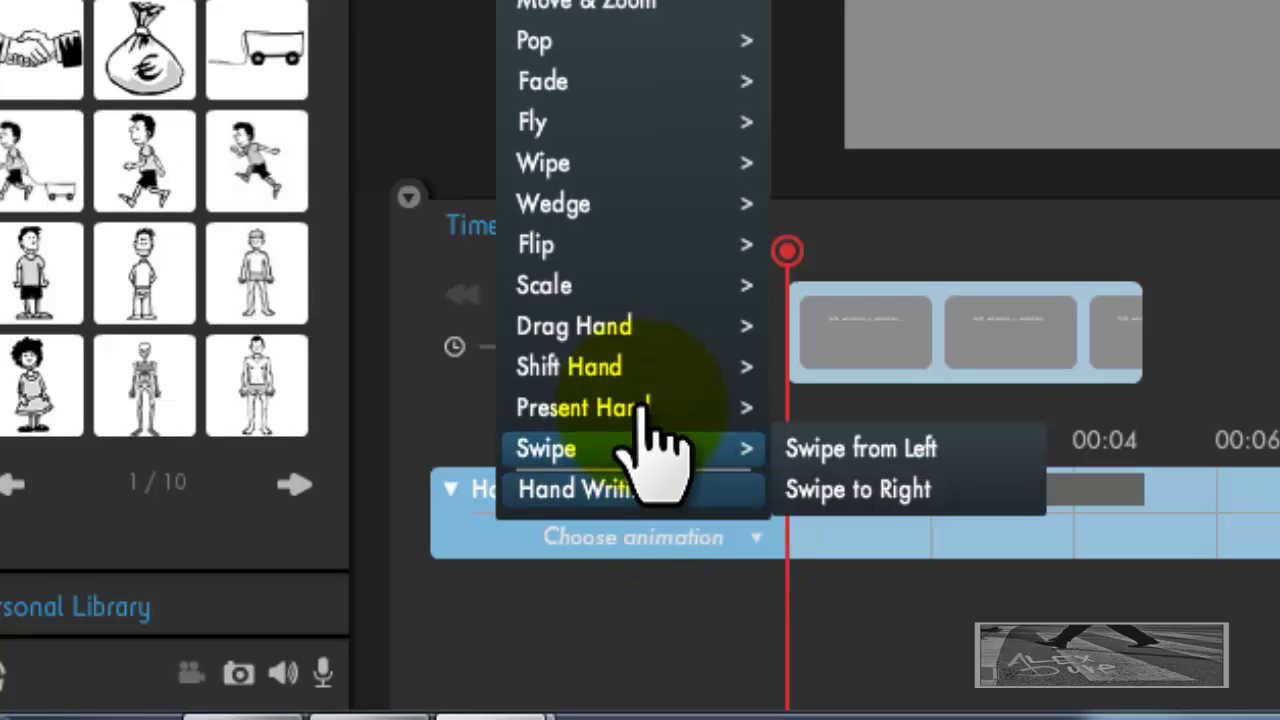
{"action": "mouse_move", "coordinate": [590, 448]}
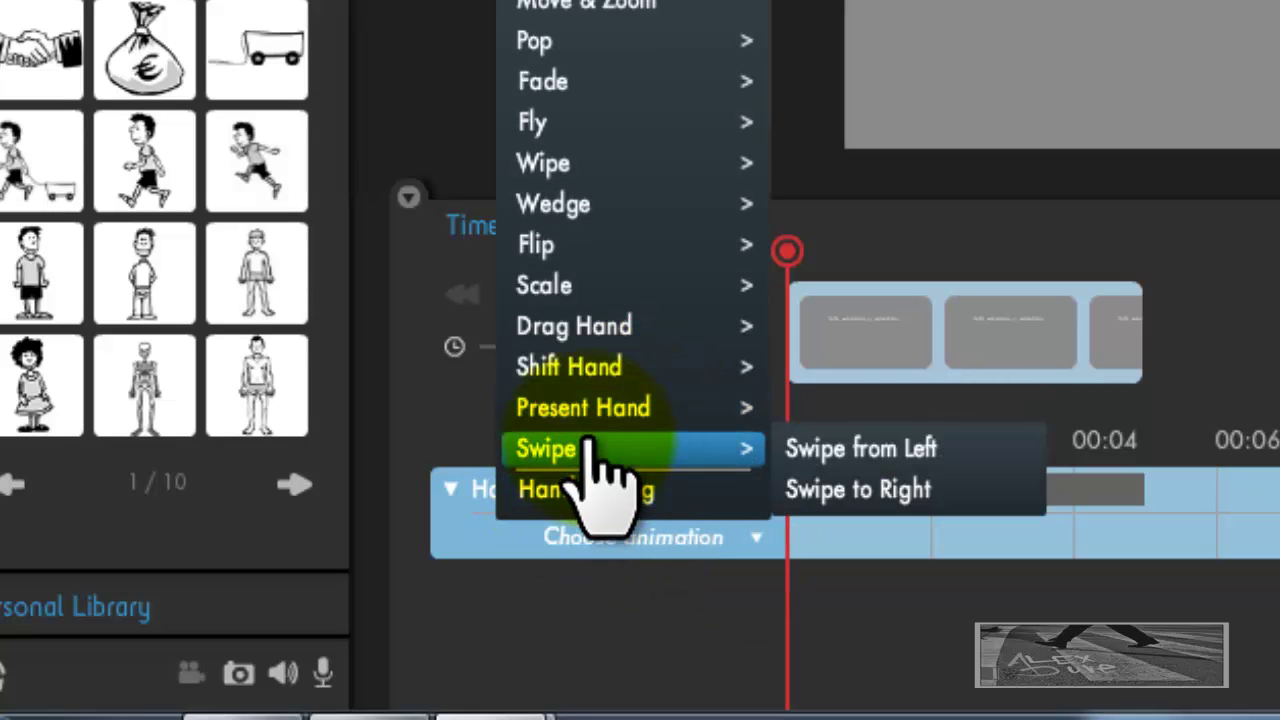
{"action": "mouse_move", "coordinate": [630, 410]}
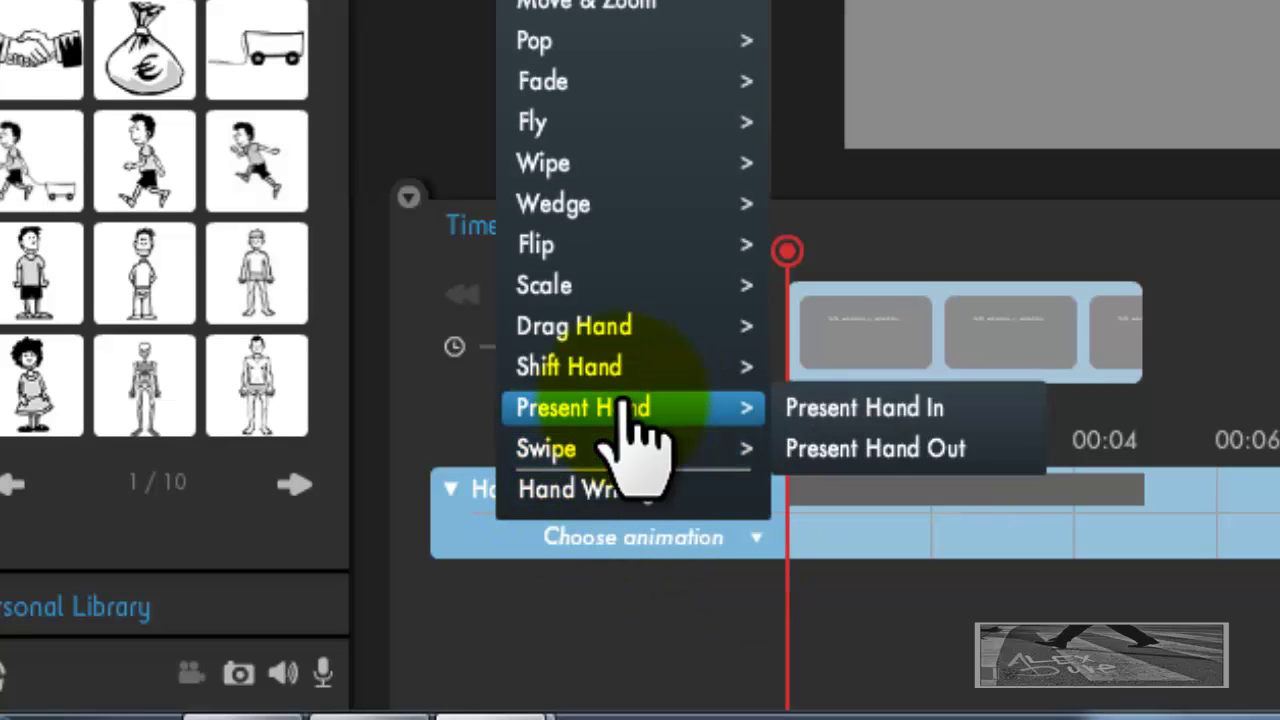
{"action": "left_click", "coordinate": [858, 412]}
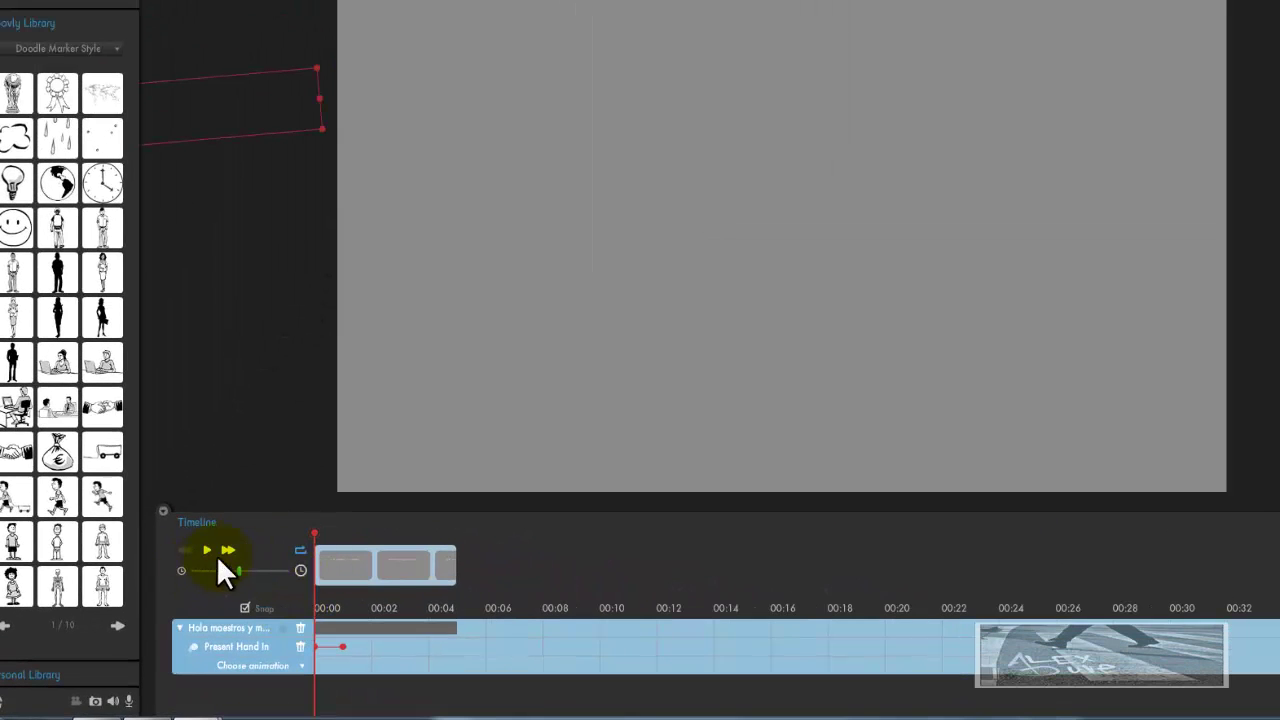
{"action": "left_click", "coordinate": [207, 549]}
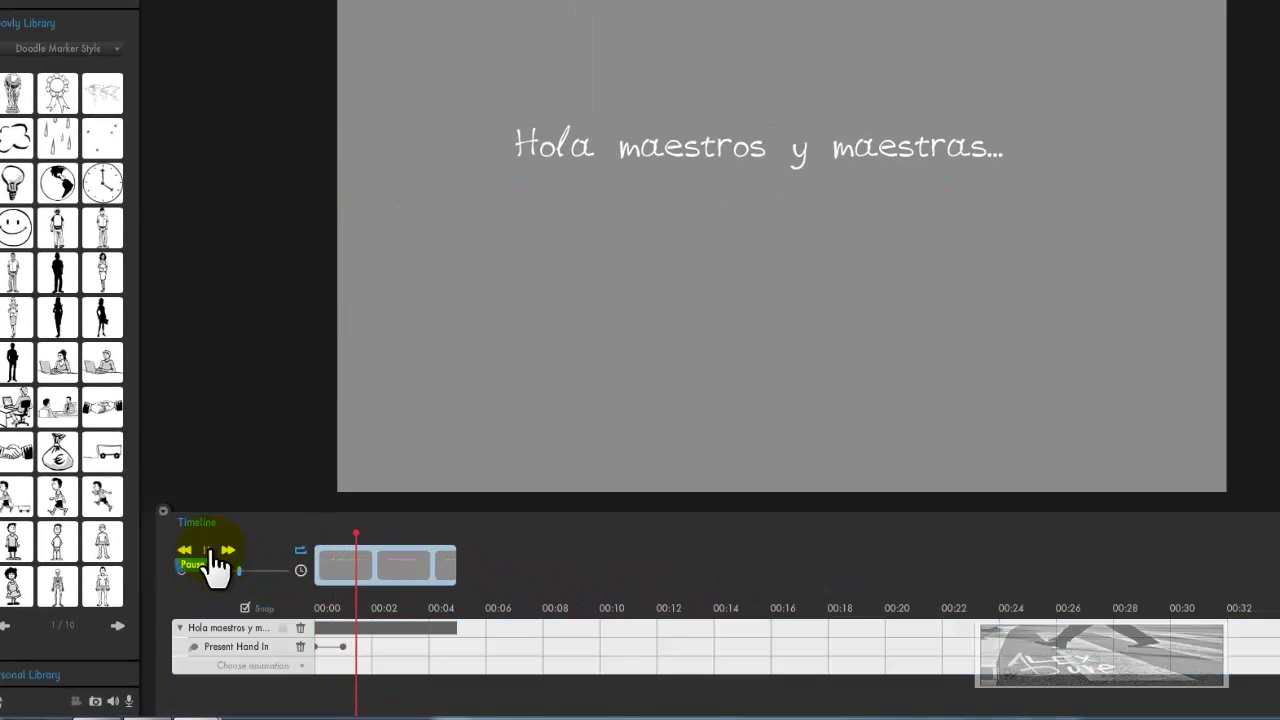
{"action": "left_click_drag", "start_coordinate": [361, 529], "coordinate": [268, 563]}
Delete and reapply the greeting's Present Hand In animation, and add Present Hand Out for its exit
{"action": "left_click", "coordinate": [300, 646]}
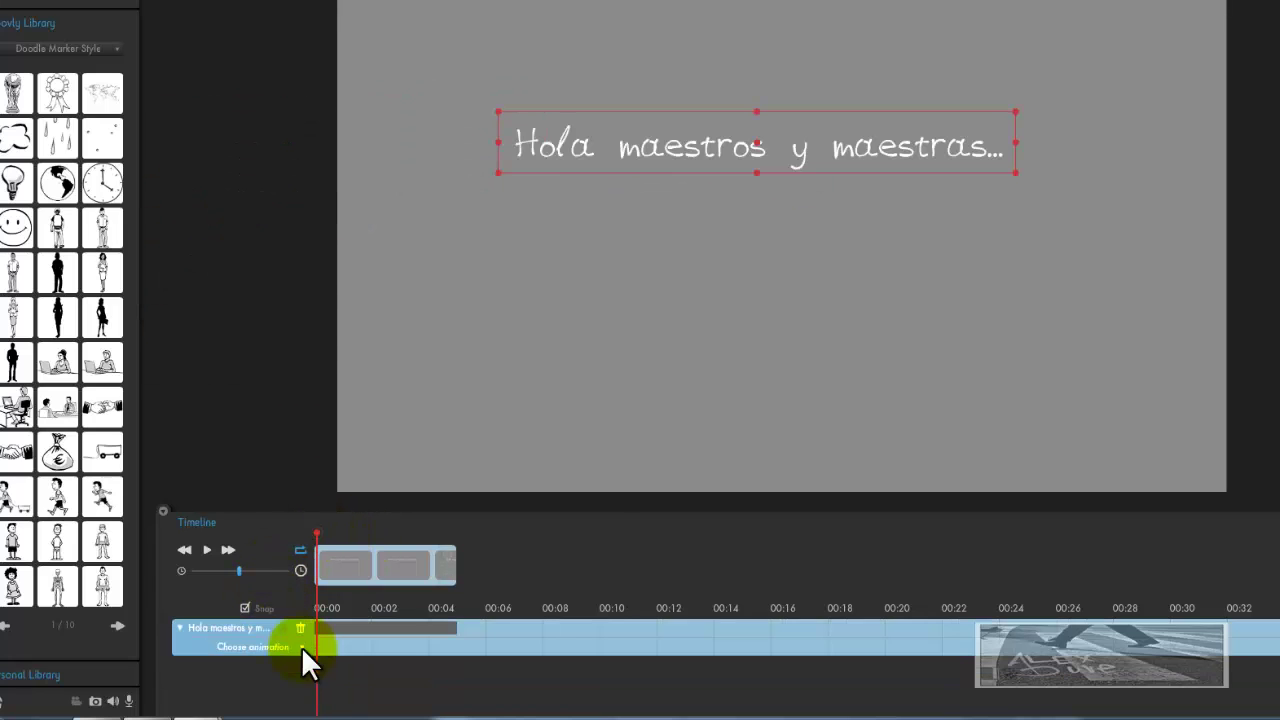
{"action": "left_click", "coordinate": [305, 660]}
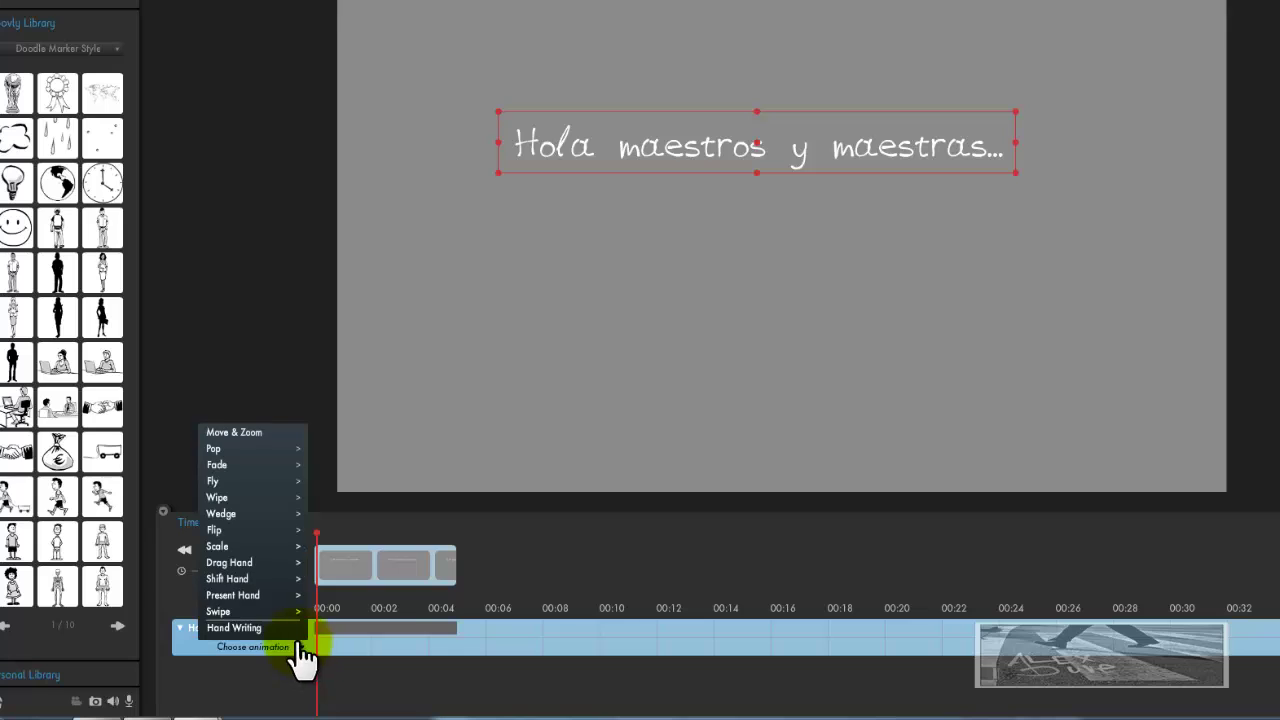
{"action": "mouse_move", "coordinate": [271, 604]}
{"action": "left_click", "coordinate": [343, 598]}
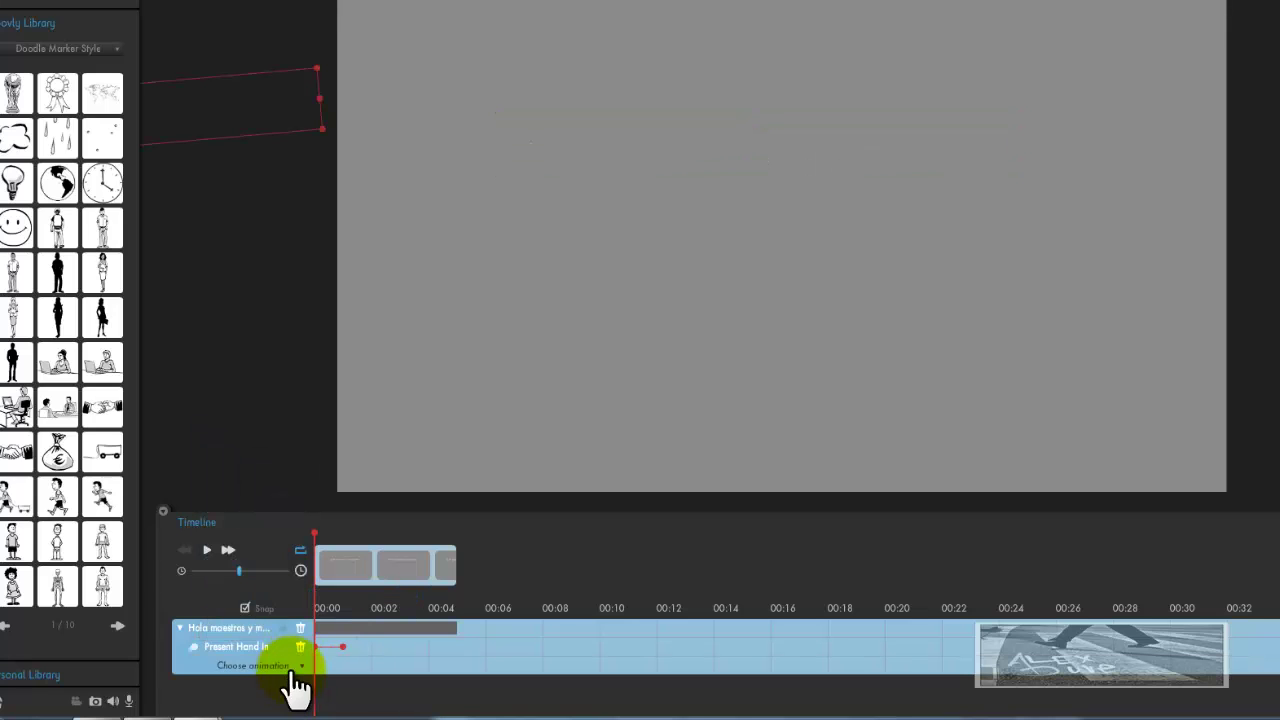
{"action": "left_click", "coordinate": [298, 665]}
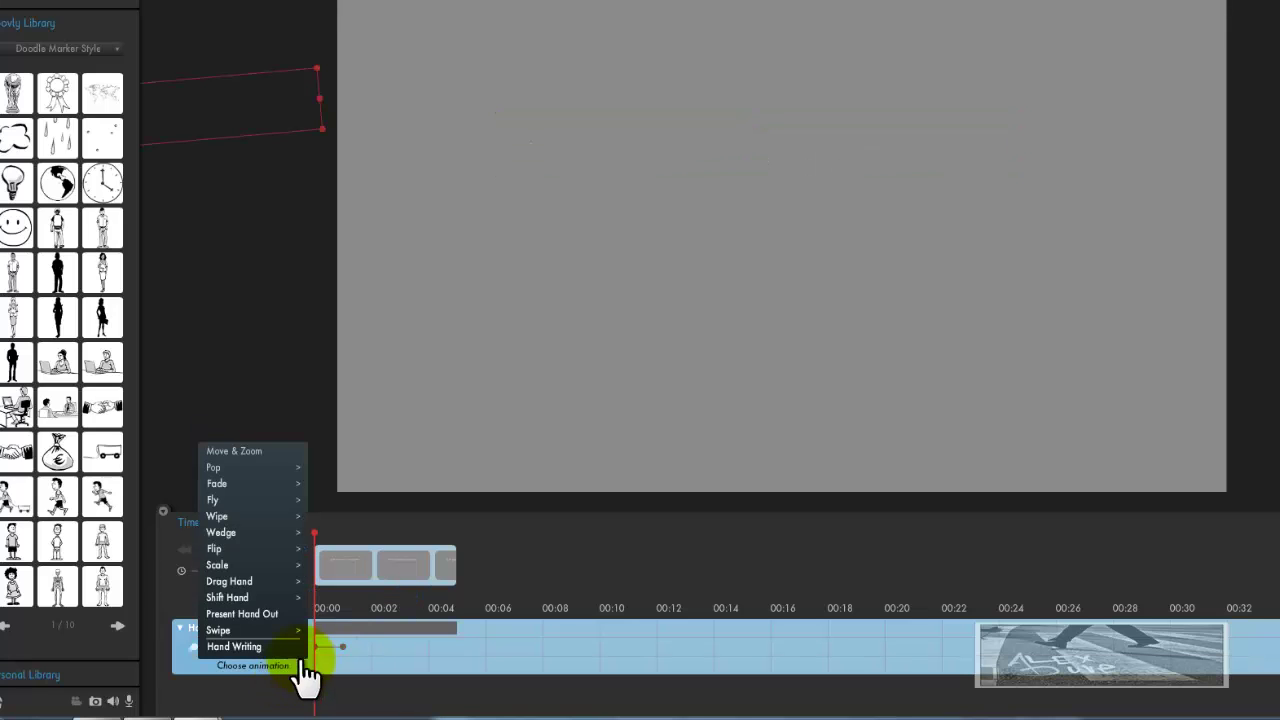
{"action": "left_click", "coordinate": [262, 614]}
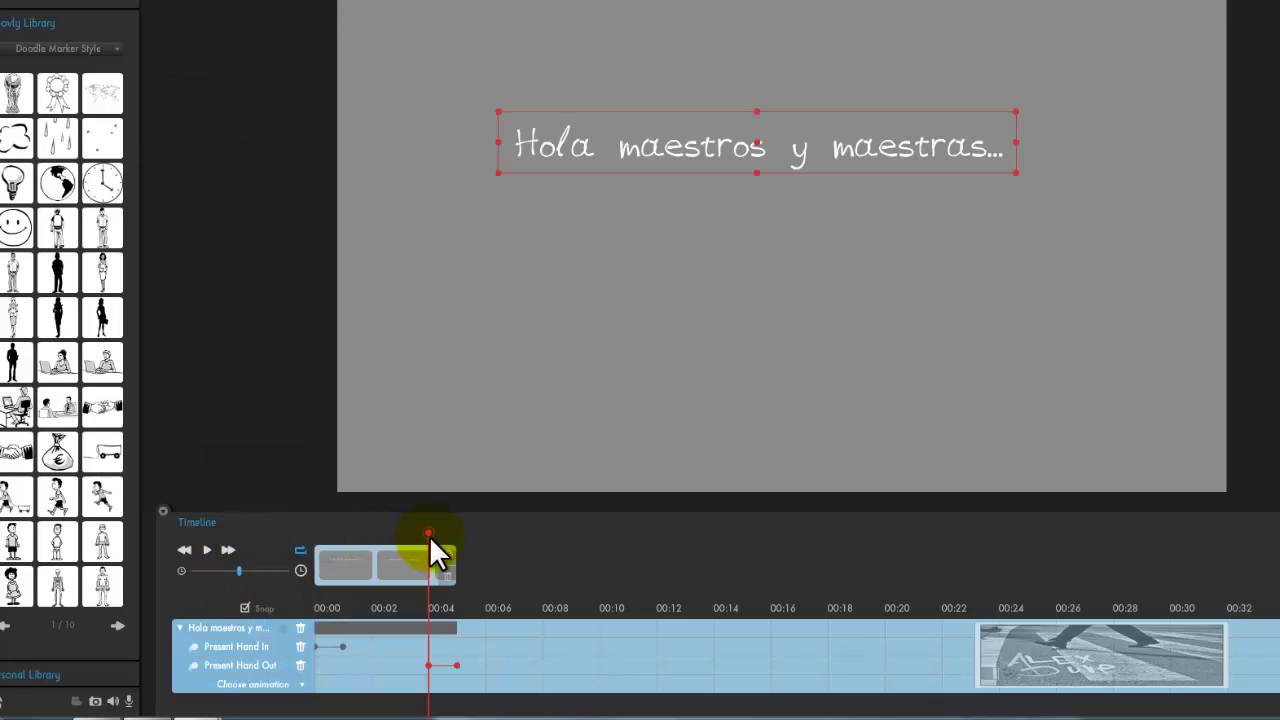
Play the greeting's hand entrance and exit from the beginning, and rewind to the start
{"action": "left_click_drag", "start_coordinate": [429, 535], "coordinate": [316, 542]}
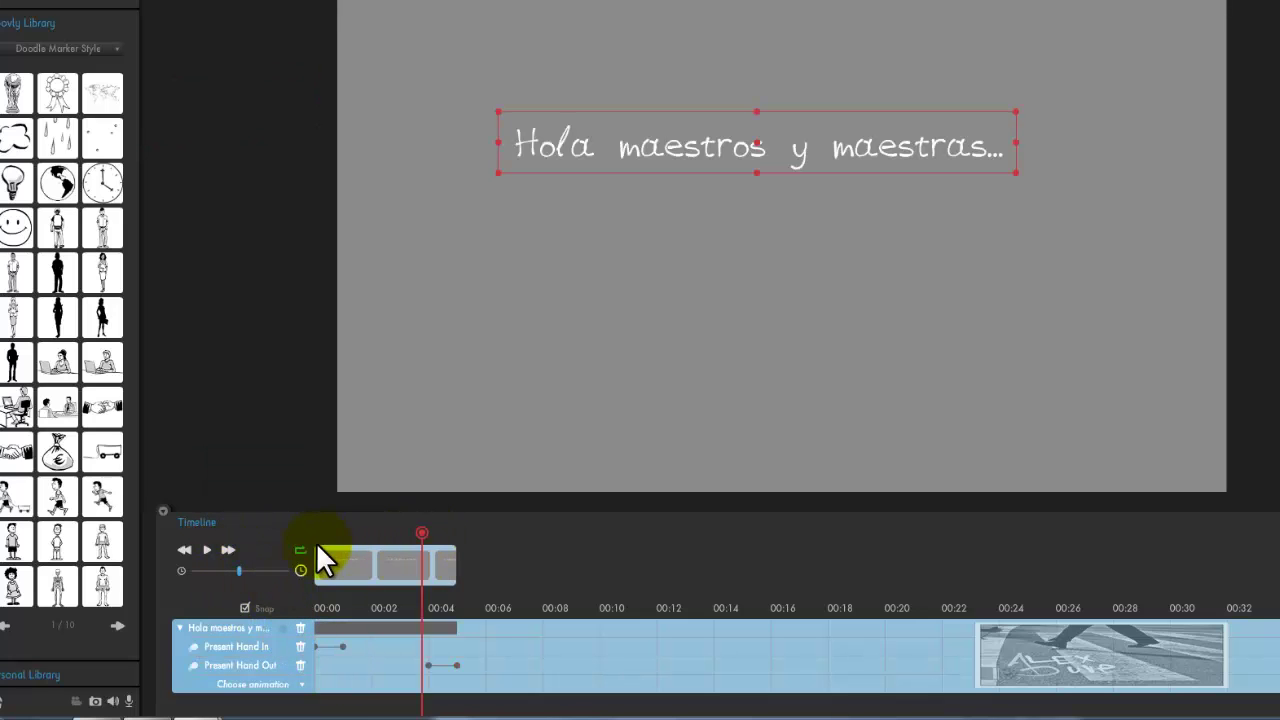
{"action": "left_click", "coordinate": [207, 553]}
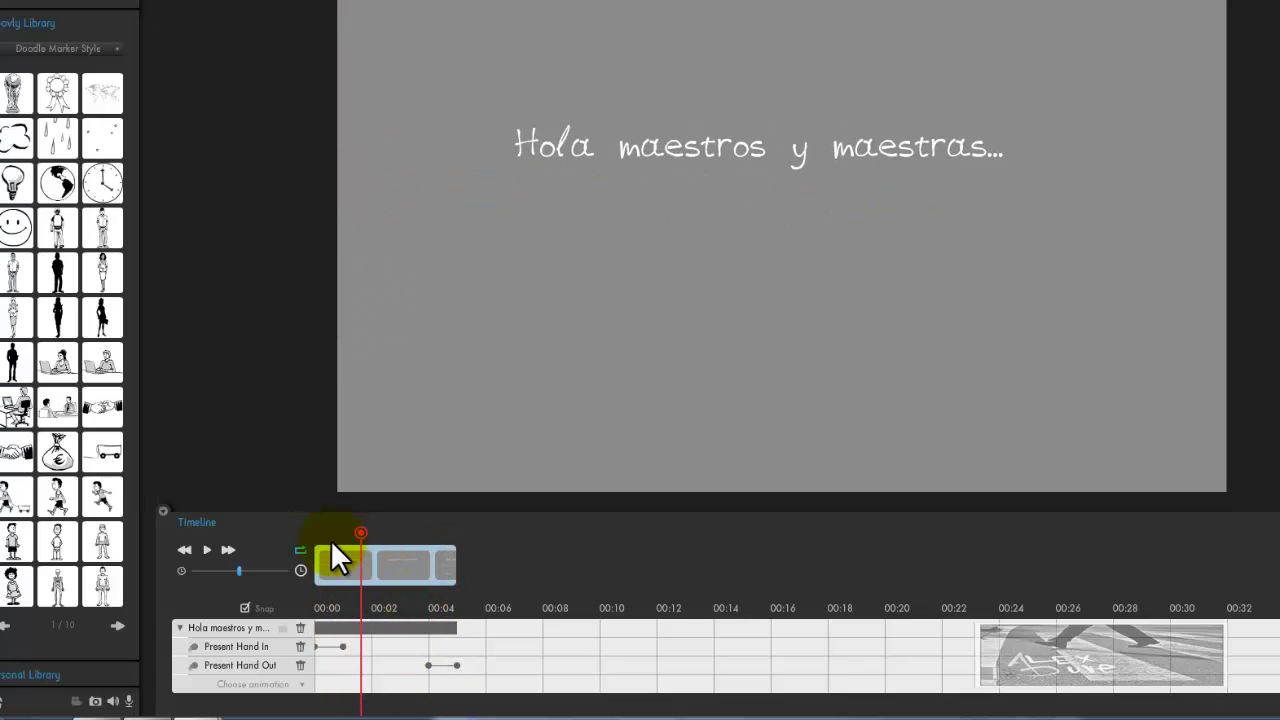
{"action": "left_click", "coordinate": [300, 551]}
Remove the greeting's Present Hand Out and Present Hand In animations, apply Hand Writing instead, and preview it
{"action": "left_click", "coordinate": [300, 665]}
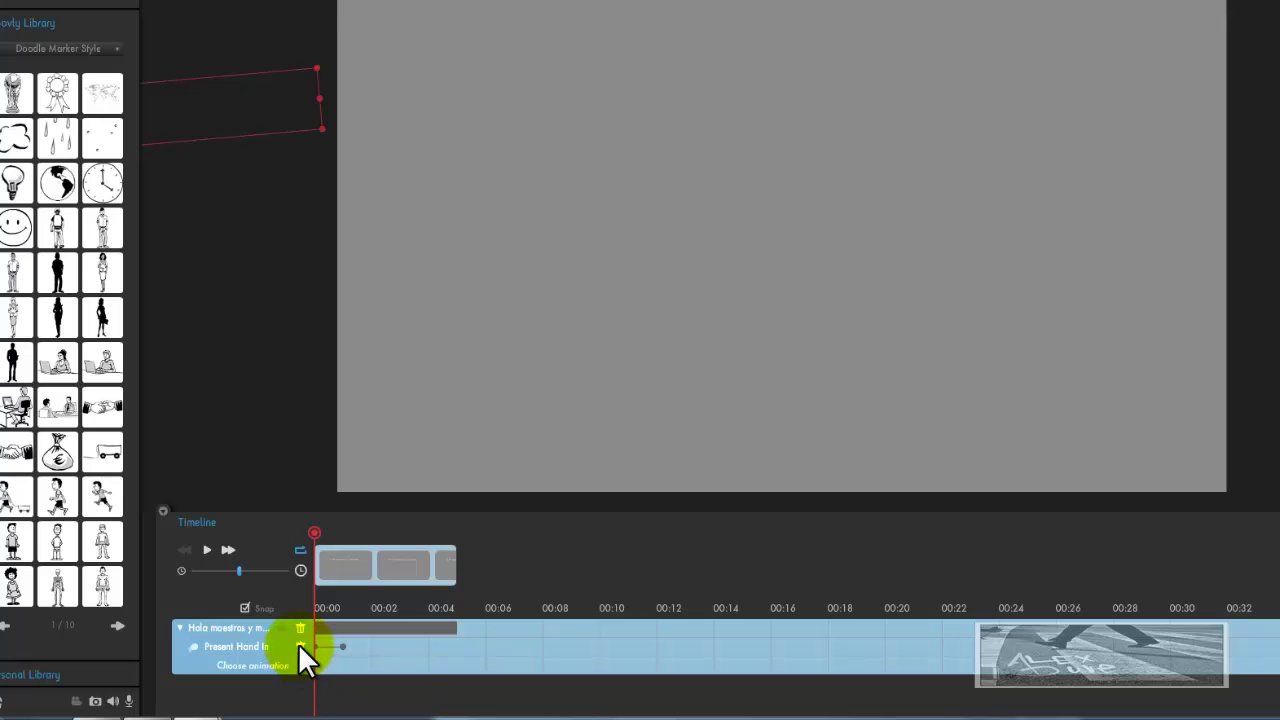
{"action": "left_click", "coordinate": [300, 646]}
{"action": "left_click", "coordinate": [299, 648]}
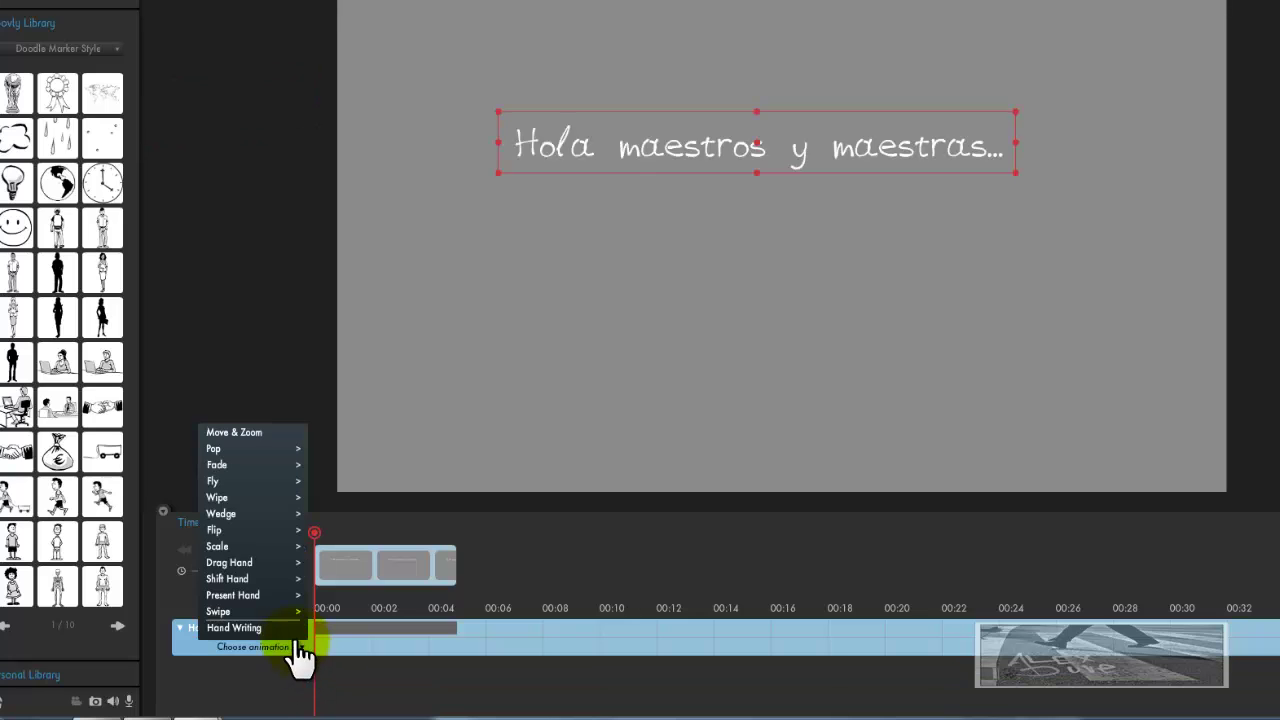
{"action": "left_click", "coordinate": [262, 630]}
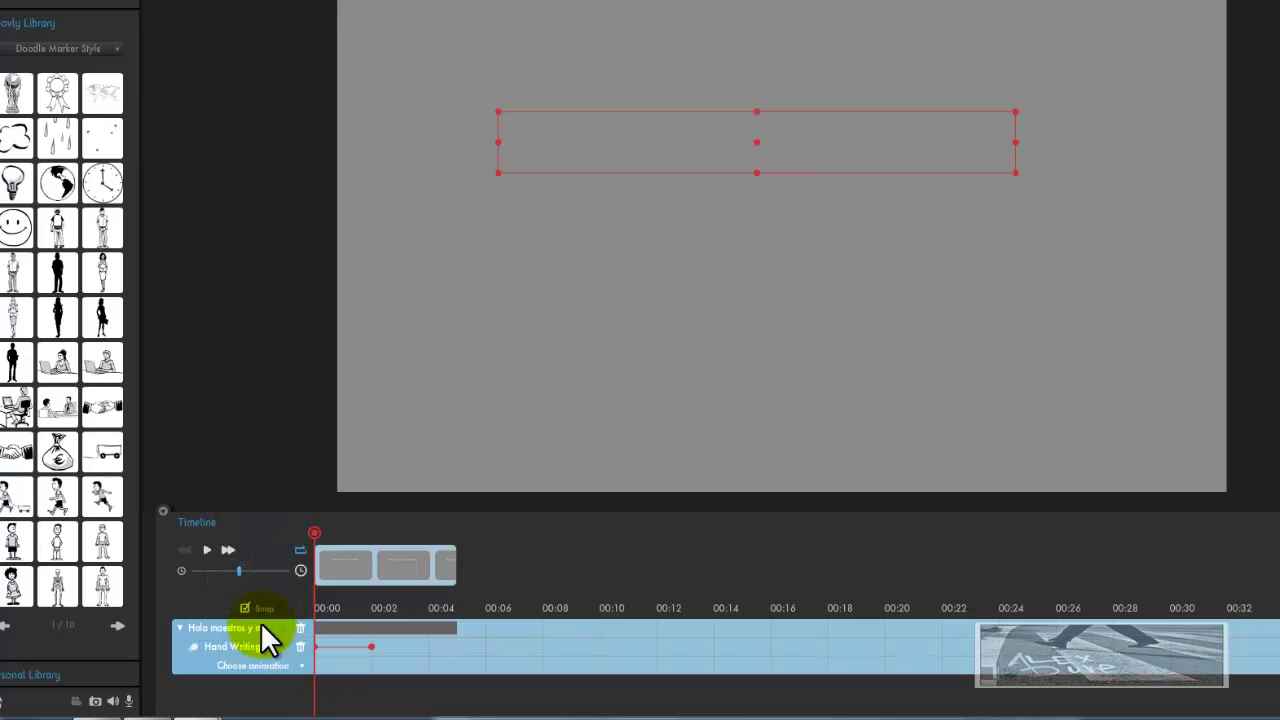
{"action": "left_click", "coordinate": [206, 552]}
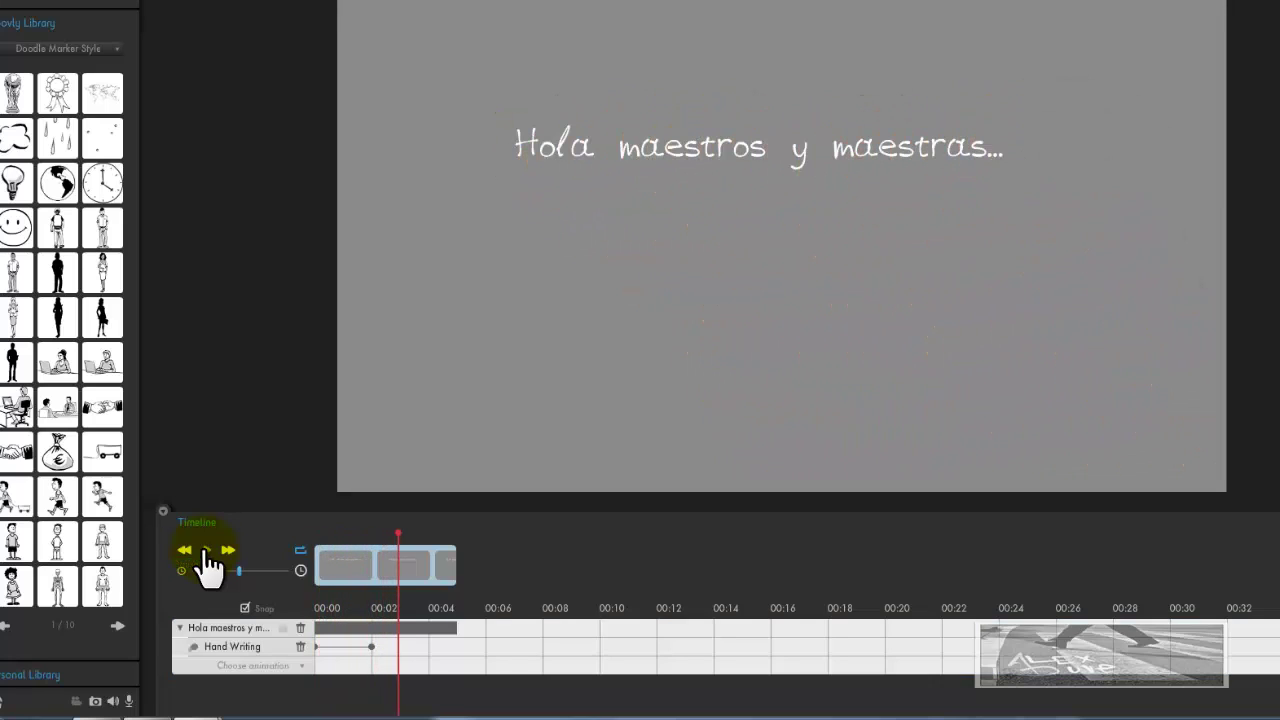
Add the library's globe drawing at the end of the greeting's clip, and place a second copy on the stage's lower-right area
{"action": "left_click_drag", "start_coordinate": [395, 533], "coordinate": [453, 536]}
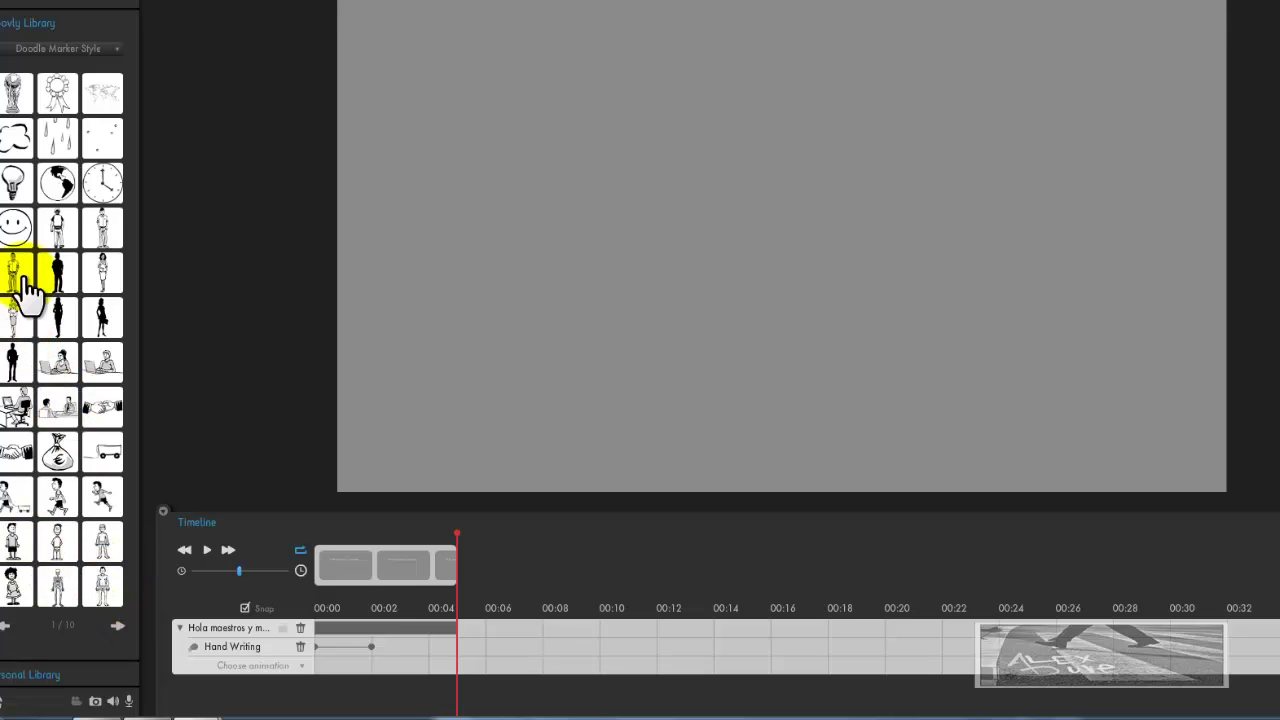
{"action": "left_click_drag", "start_coordinate": [60, 190], "coordinate": [913, 325]}
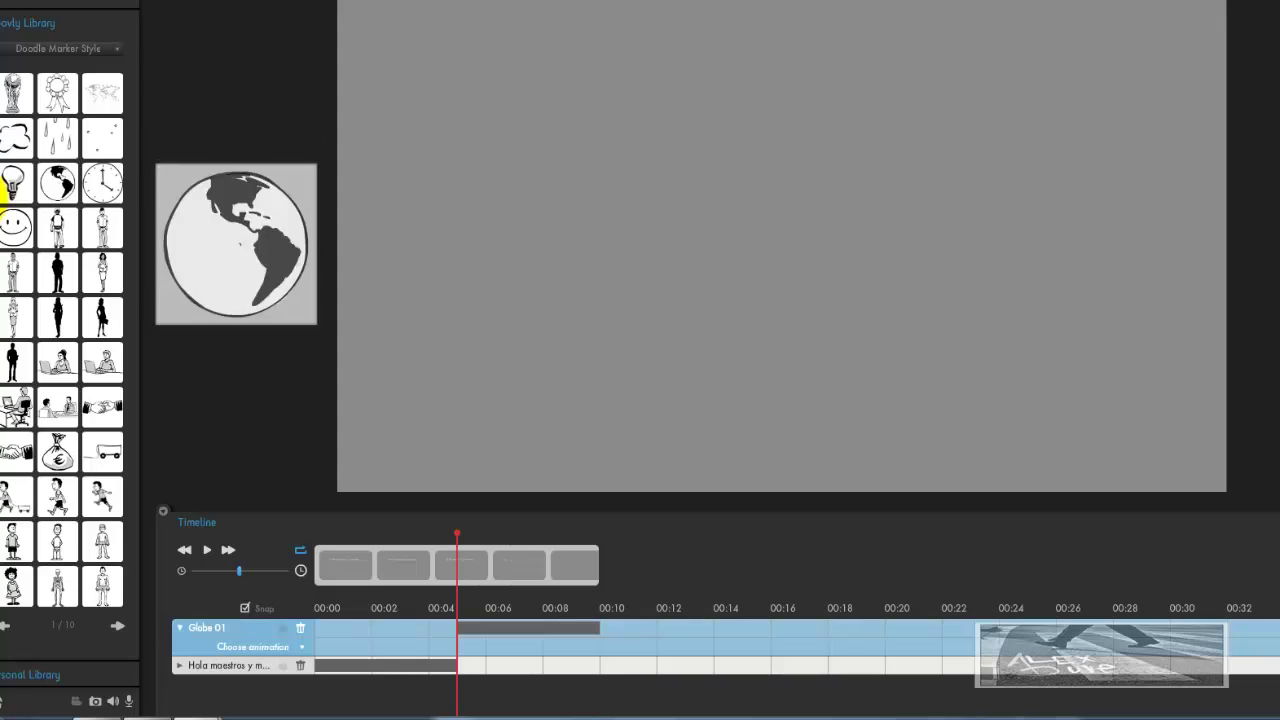
{"action": "left_click_drag", "start_coordinate": [60, 182], "coordinate": [1001, 349]}
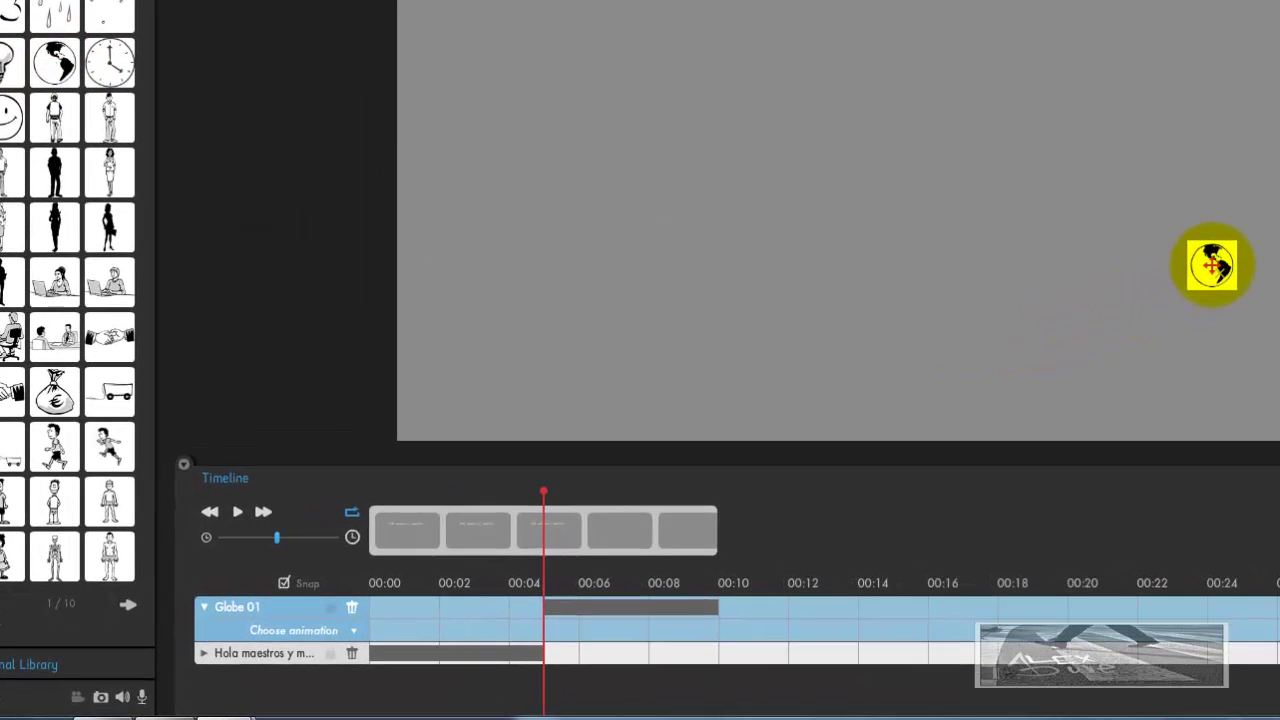
{"action": "left_click_drag", "start_coordinate": [1212, 264], "coordinate": [1211, 263]}
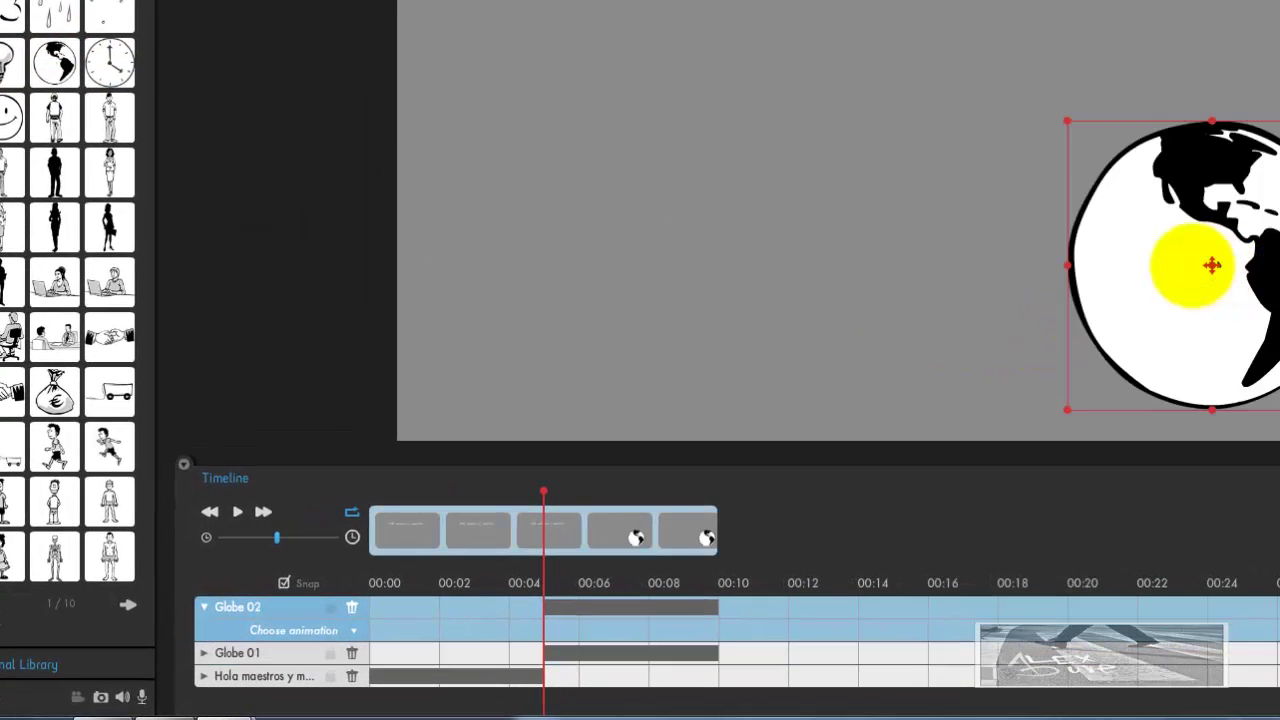
{"action": "left_click", "coordinate": [849, 242]}
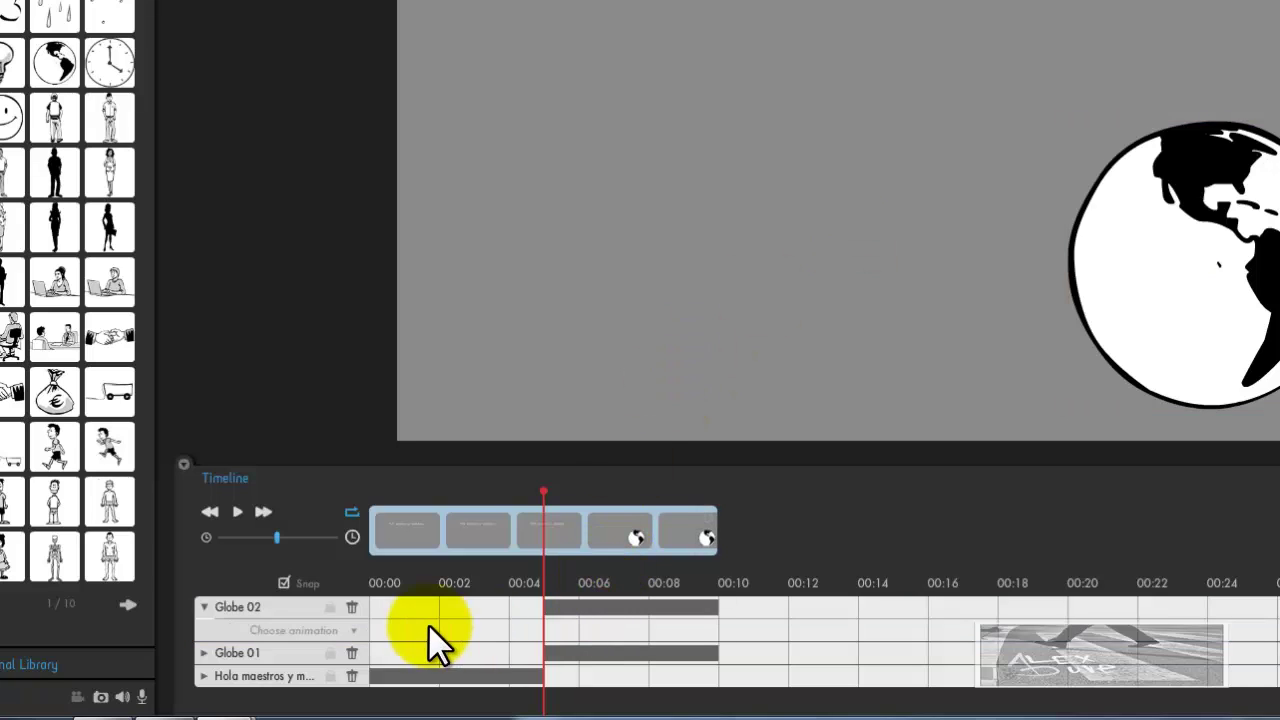
Apply the Hand Drawing animation to the second globe, starting at about 00:06 on the timeline
{"action": "left_click_drag", "start_coordinate": [524, 496], "coordinate": [464, 501]}
{"action": "mouse_move", "coordinate": [540, 517]}
{"action": "left_mouse_down"}
{"action": "mouse_move", "coordinate": [720, 517]}
{"action": "mouse_move", "coordinate": [444, 524]}
{"action": "mouse_move", "coordinate": [543, 526]}
{"action": "left_mouse_up"}
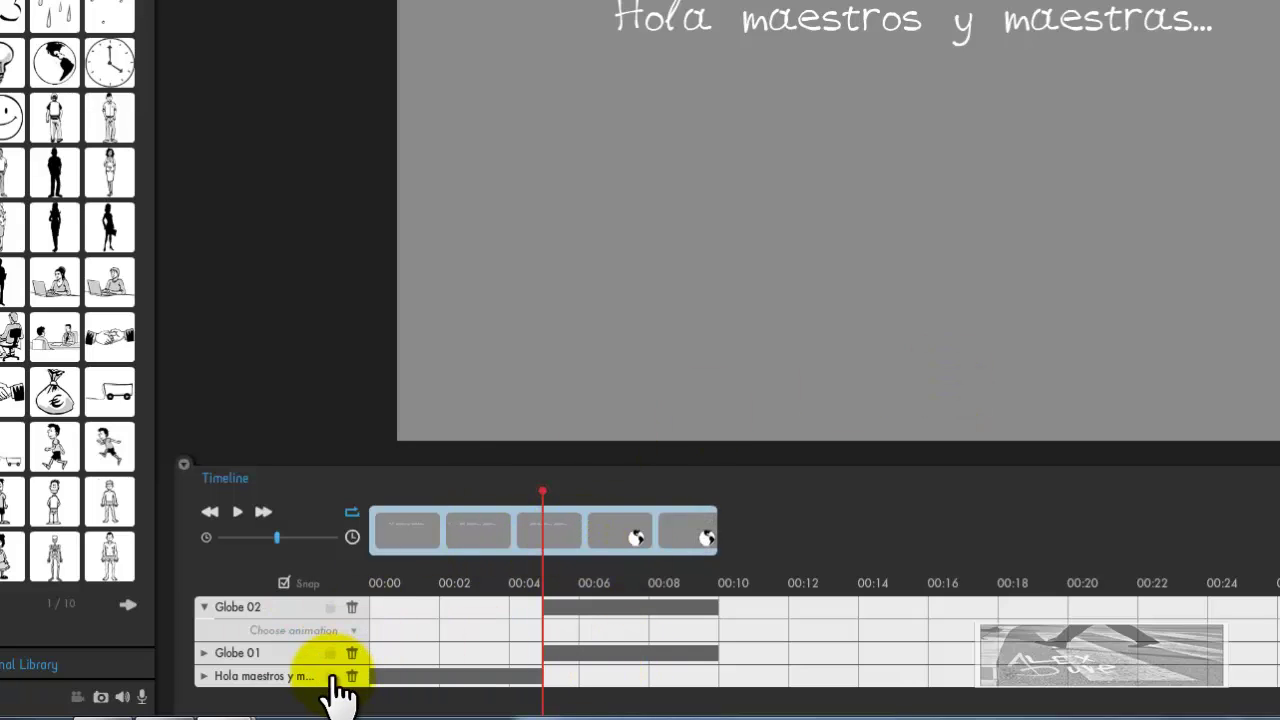
{"action": "left_click", "coordinate": [252, 650]}
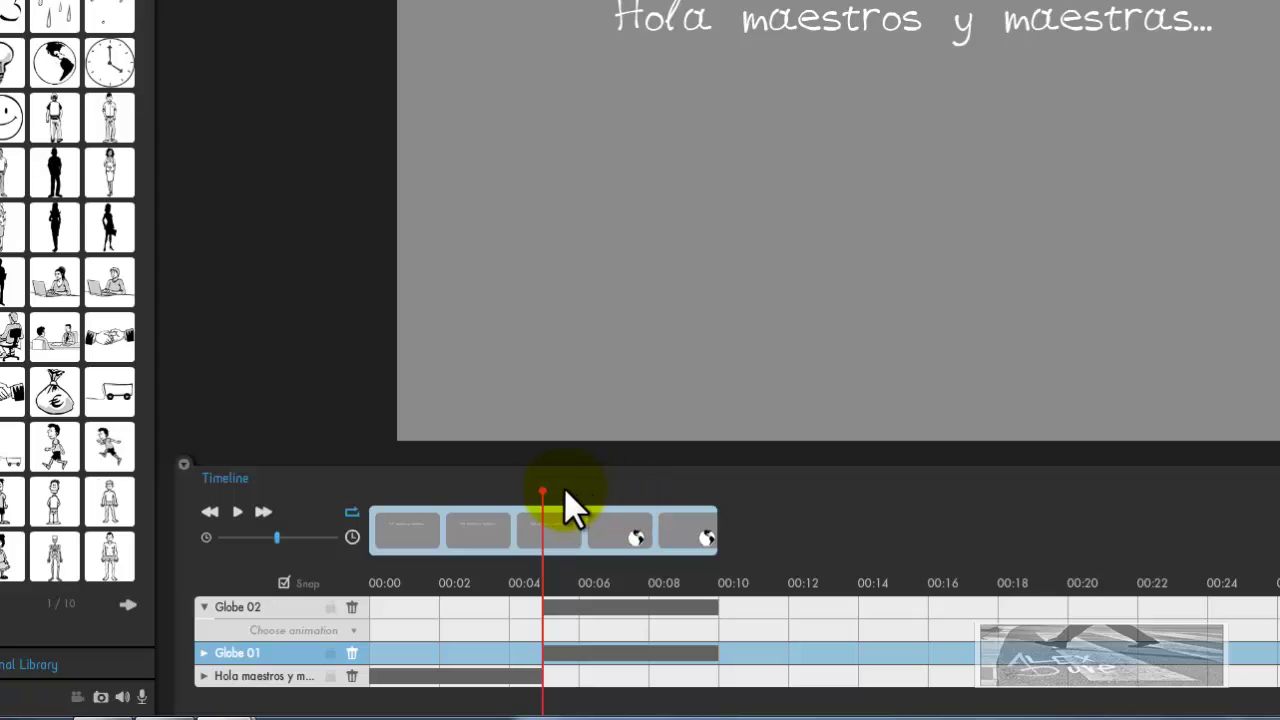
{"action": "left_click_drag", "start_coordinate": [541, 489], "coordinate": [590, 494]}
{"action": "left_click", "coordinate": [1100, 289]}
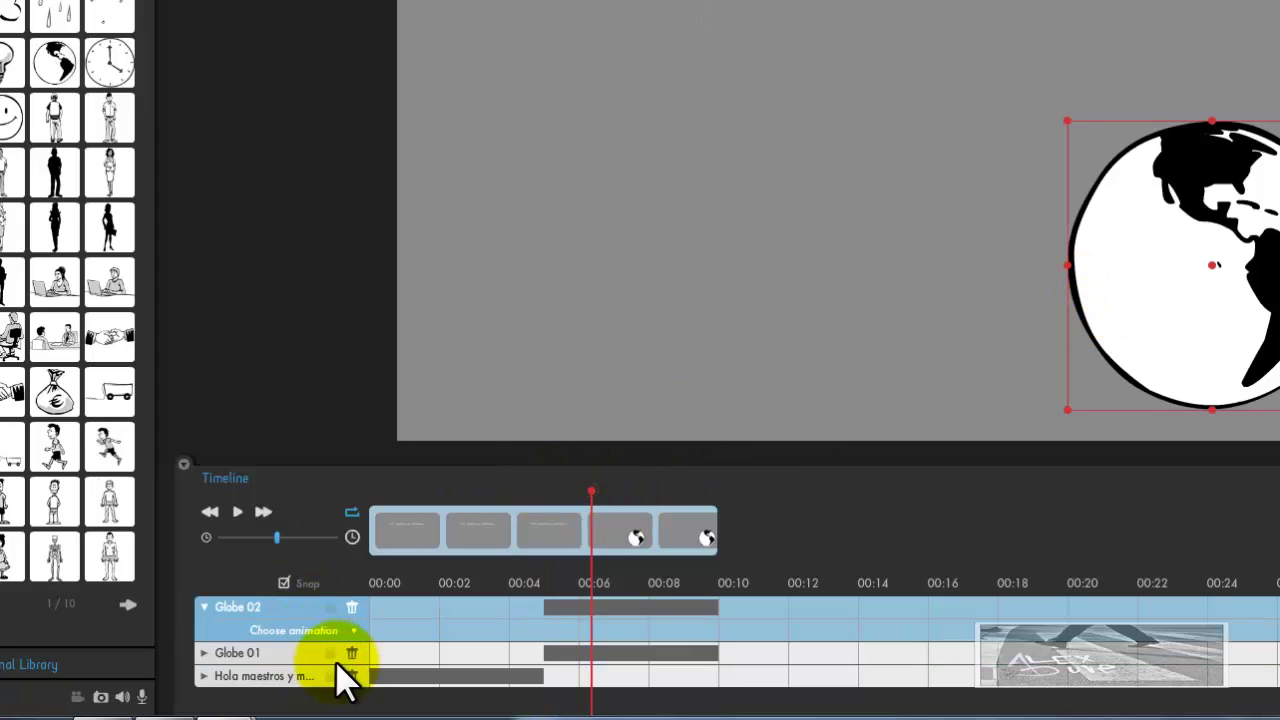
{"action": "left_click", "coordinate": [208, 657]}
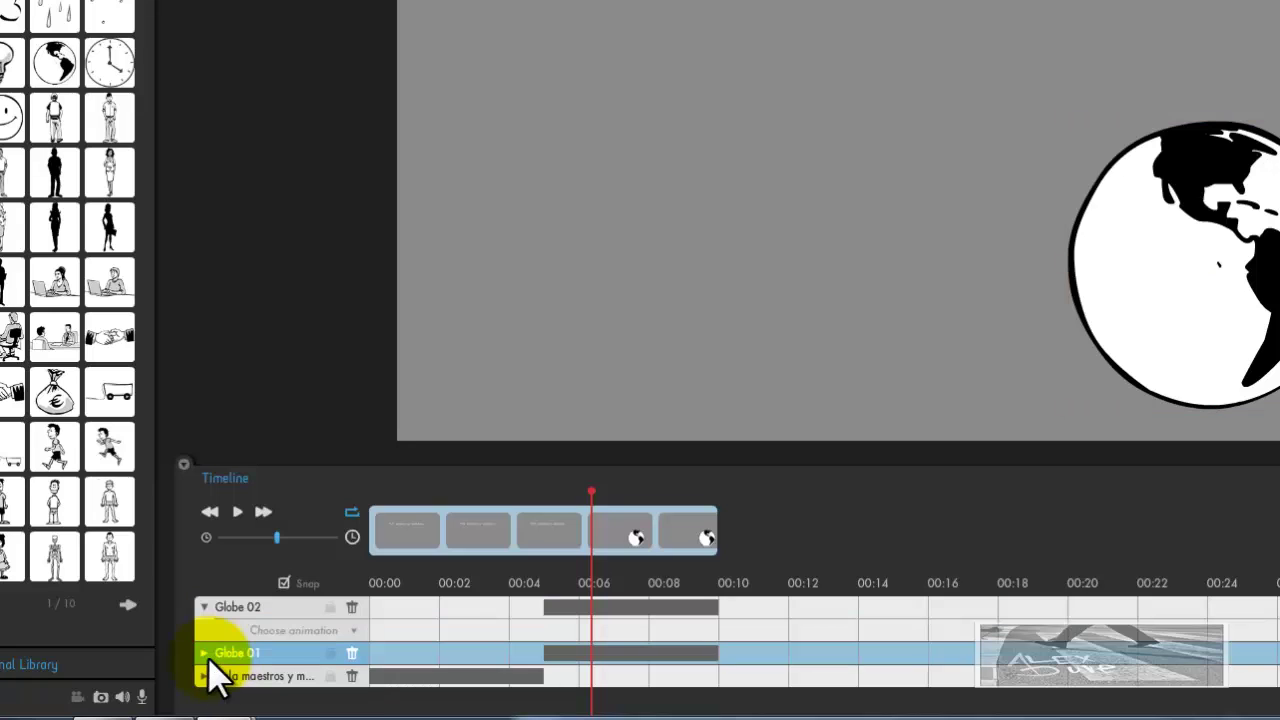
{"action": "left_click", "coordinate": [208, 657]}
{"action": "left_click", "coordinate": [334, 628]}
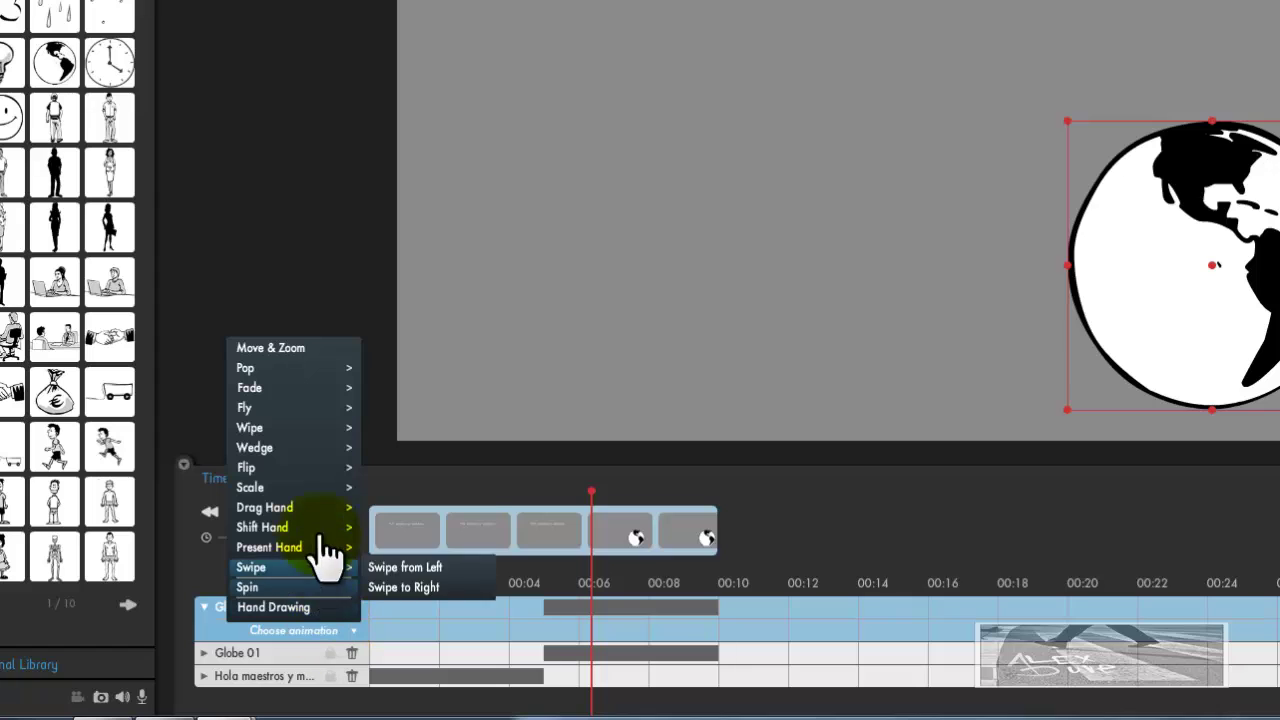
{"action": "mouse_move", "coordinate": [323, 508]}
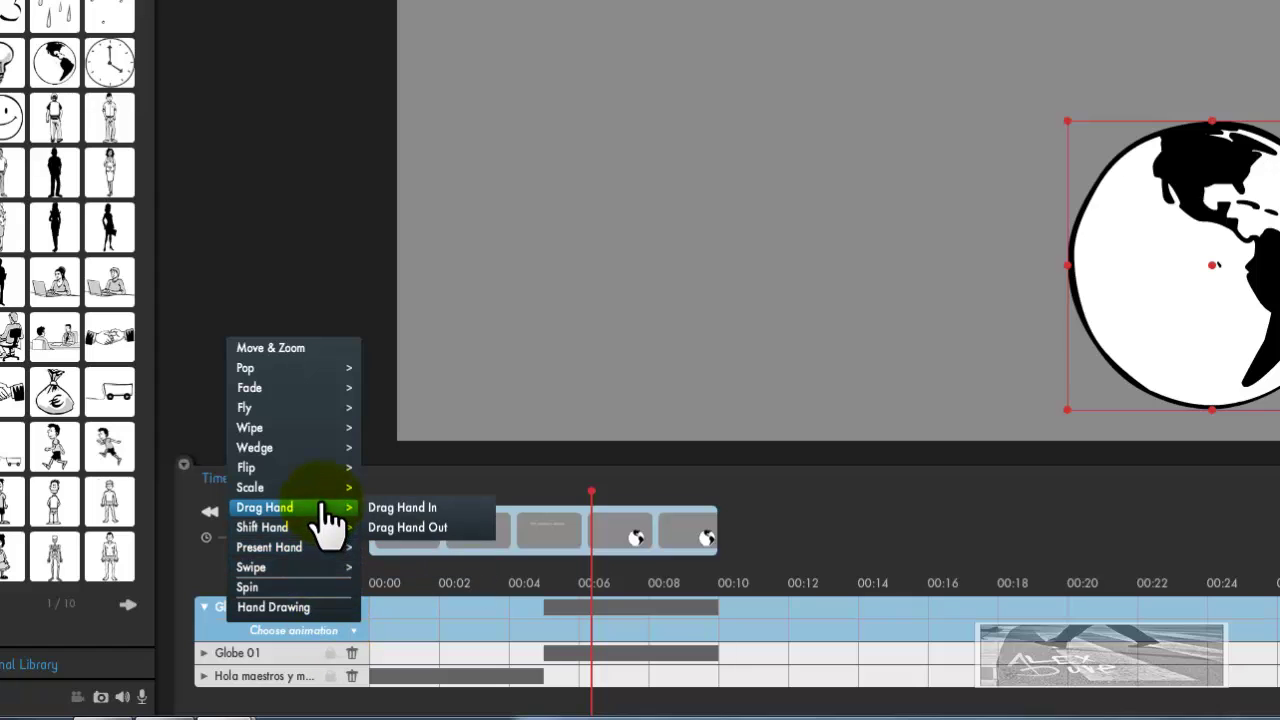
{"action": "left_click", "coordinate": [305, 607]}
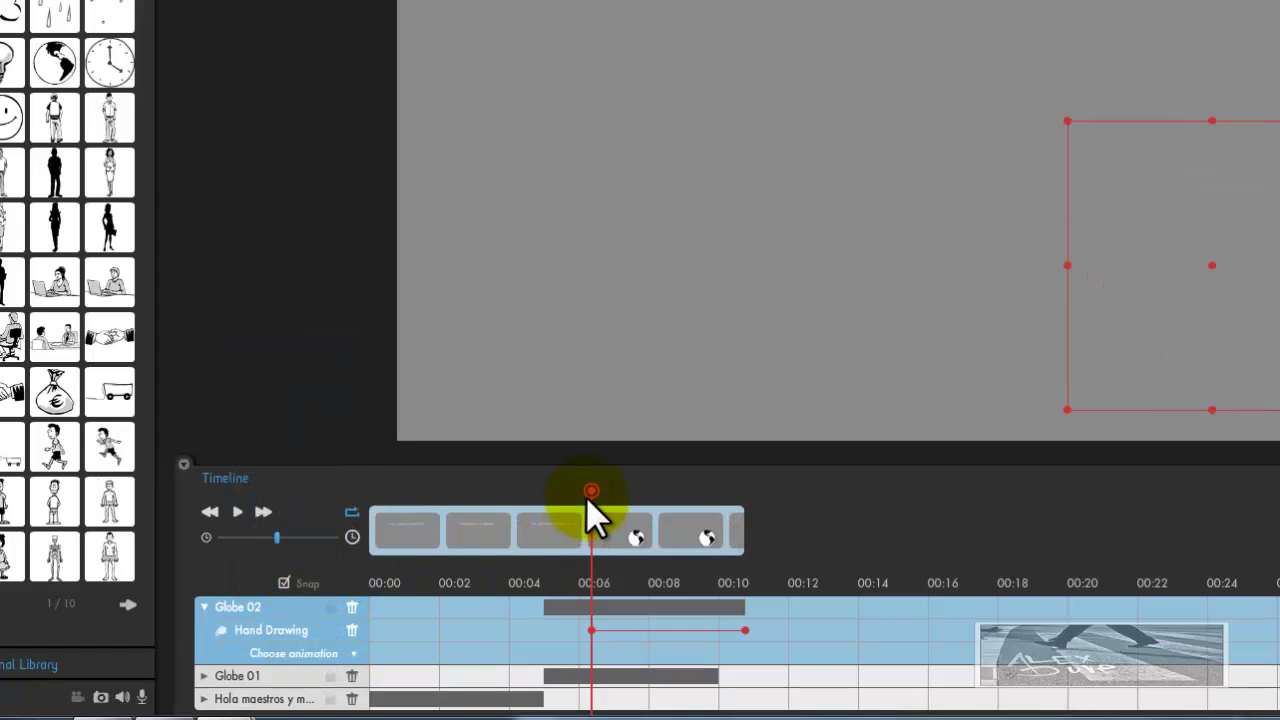
Play the video from the beginning to review the greeting and the globe's hand drawing
{"action": "left_click_drag", "start_coordinate": [586, 496], "coordinate": [326, 498]}
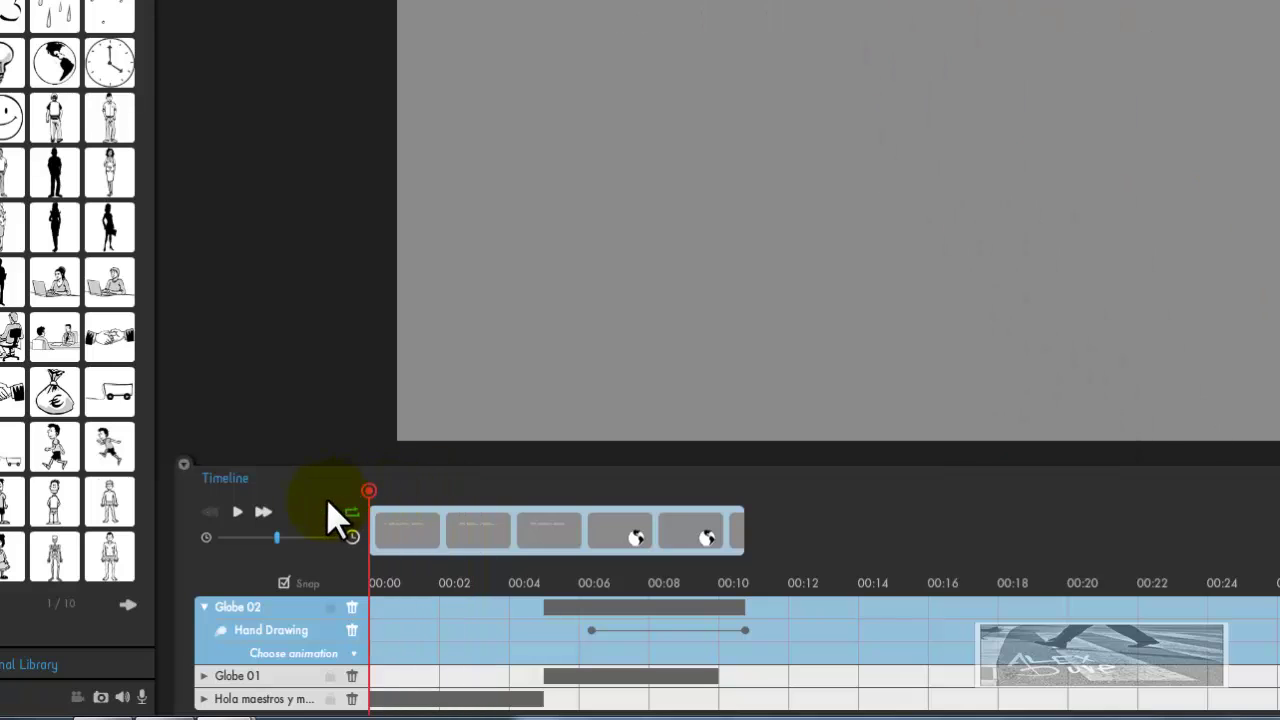
{"action": "left_click", "coordinate": [237, 514]}
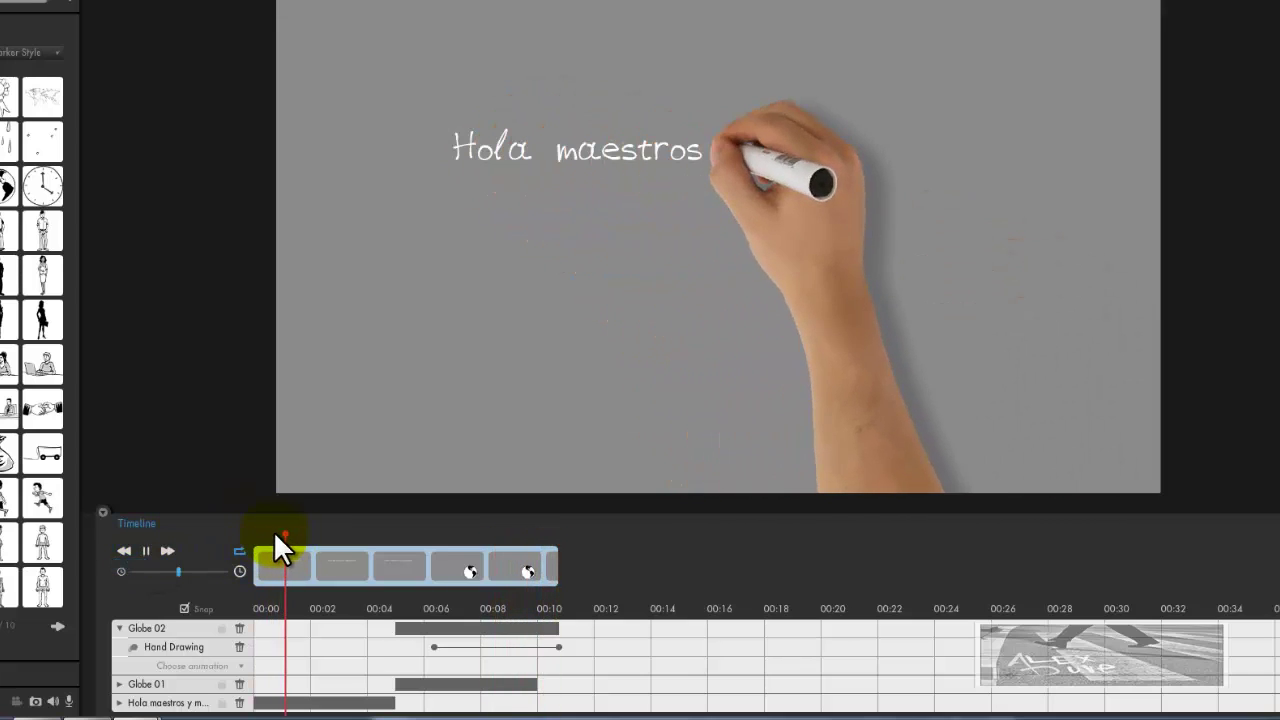
{"action": "key", "text": "space"}
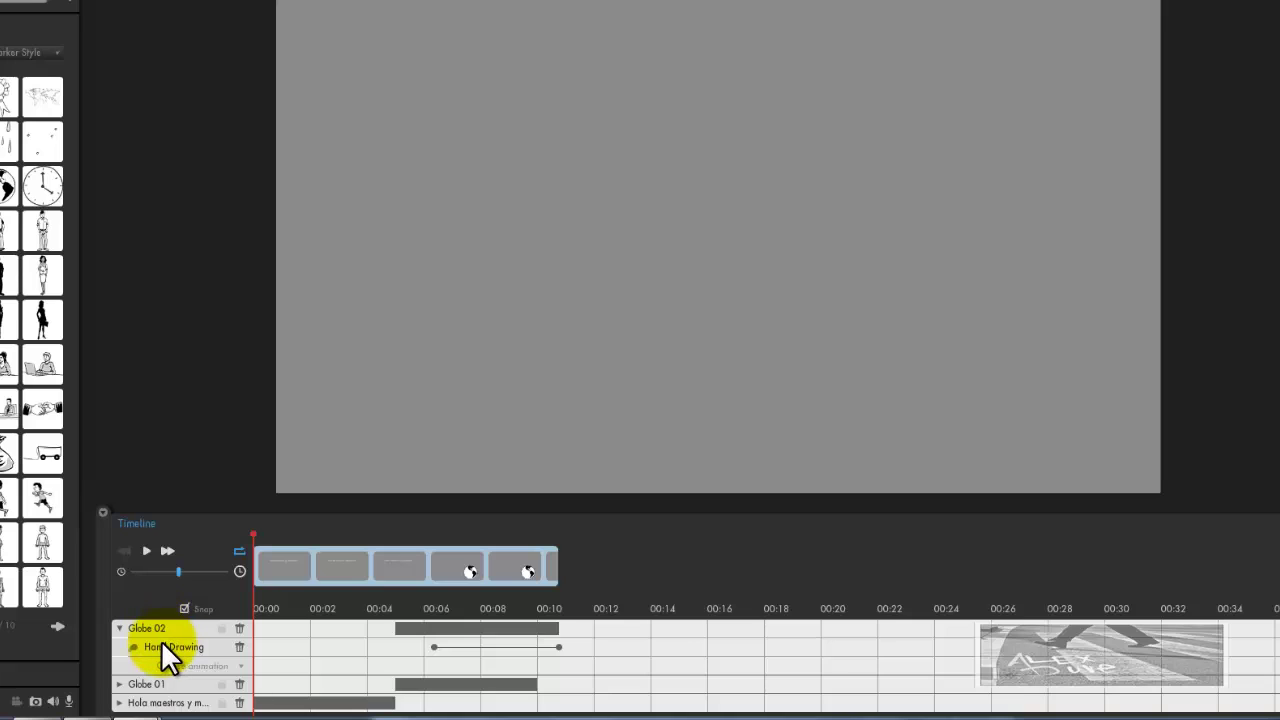
Extend the greeting's clip to the end of the second globe's clip, preview the video, and rewind to the start
{"action": "left_click", "coordinate": [166, 702]}
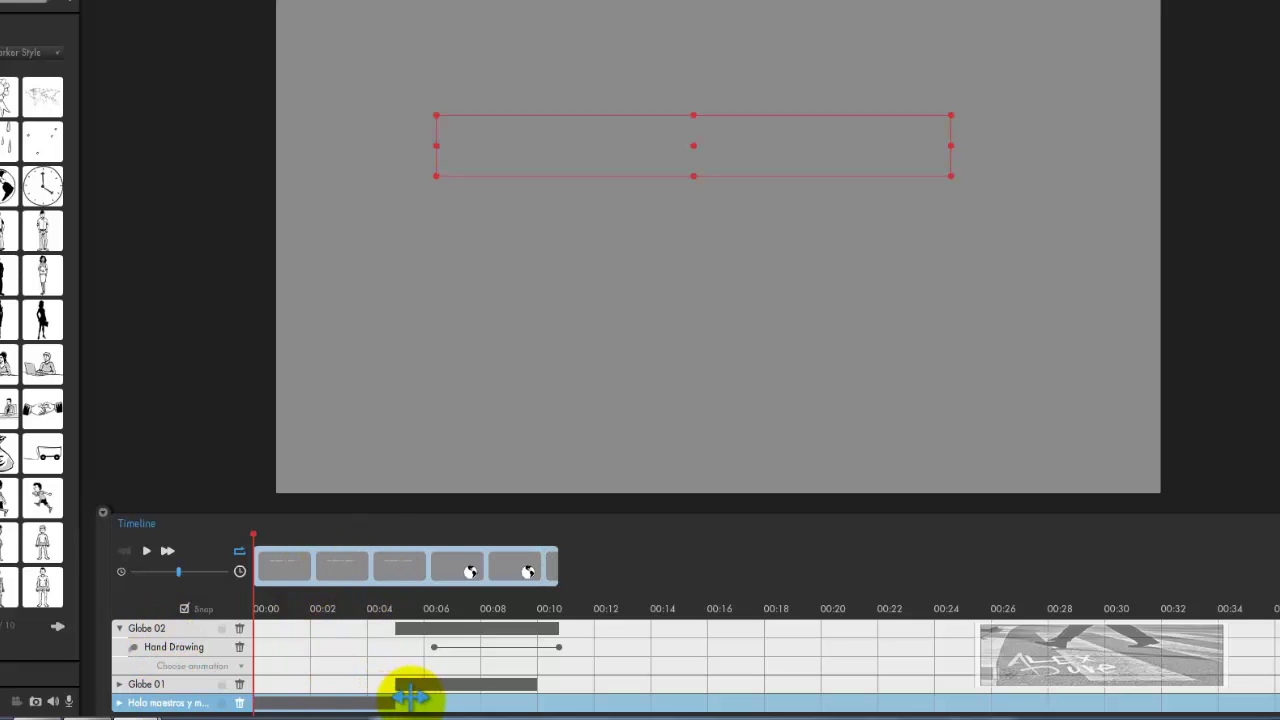
{"action": "left_click_drag", "start_coordinate": [410, 698], "coordinate": [568, 692]}
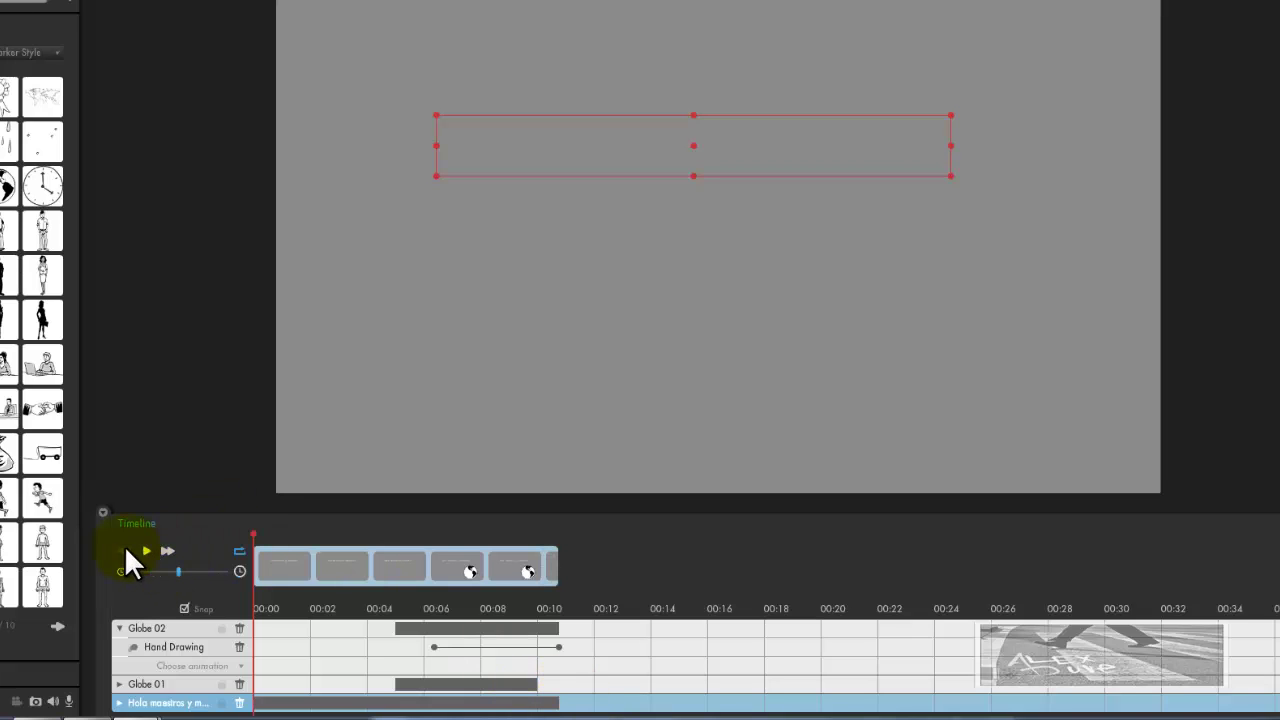
{"action": "left_click", "coordinate": [148, 552]}
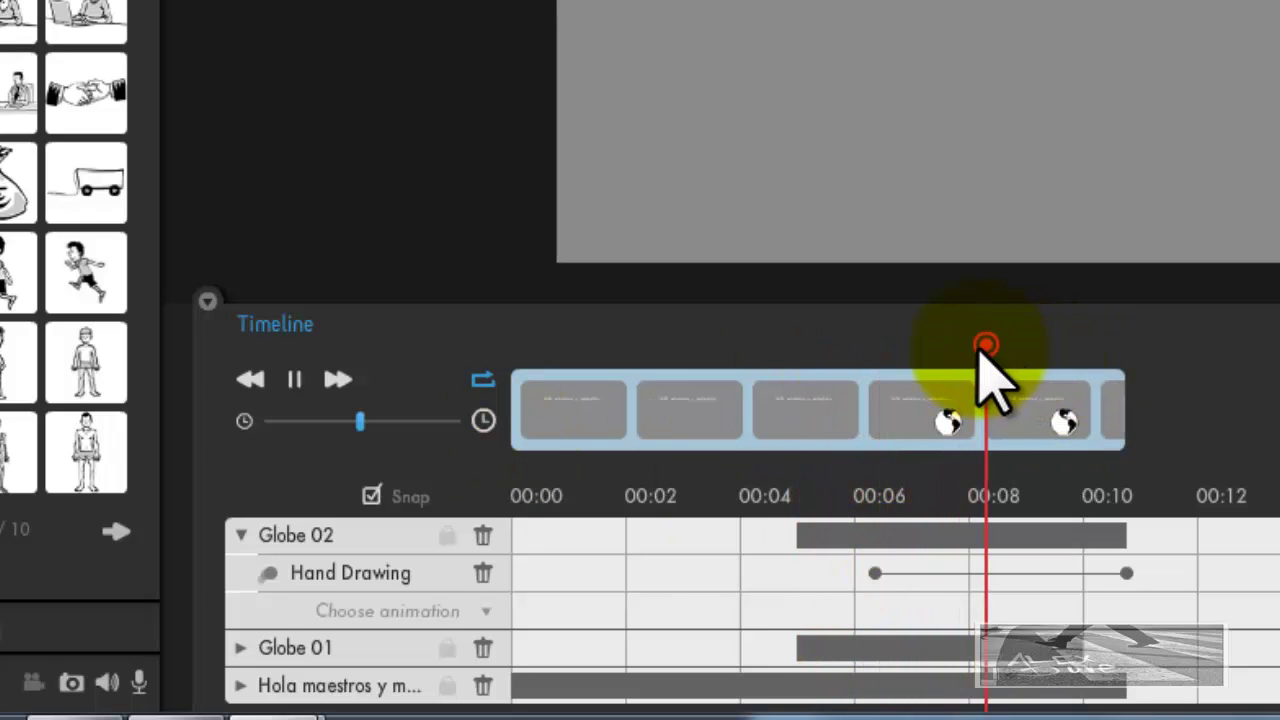
{"action": "left_click_drag", "start_coordinate": [984, 346], "coordinate": [478, 345]}
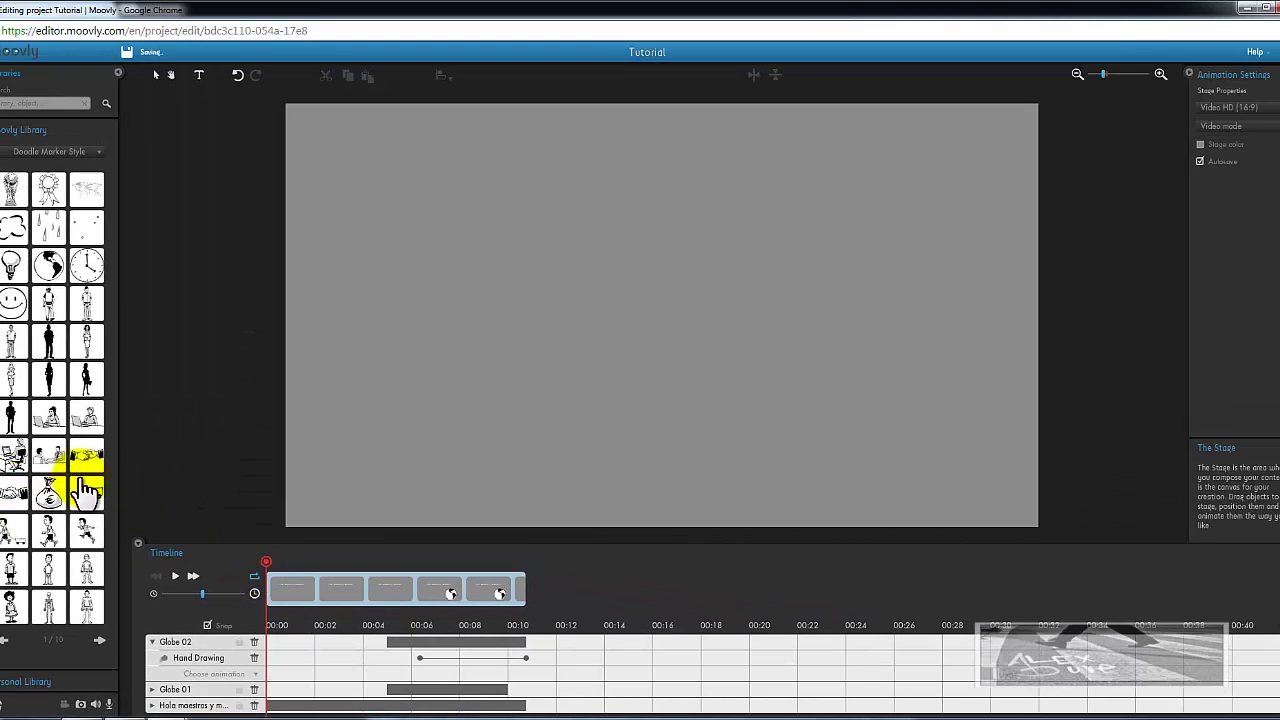
Add the Mexico map from page 2 of the library, enlarge it, and place it in the stage's upper-right corner
{"action": "left_click", "coordinate": [100, 641]}
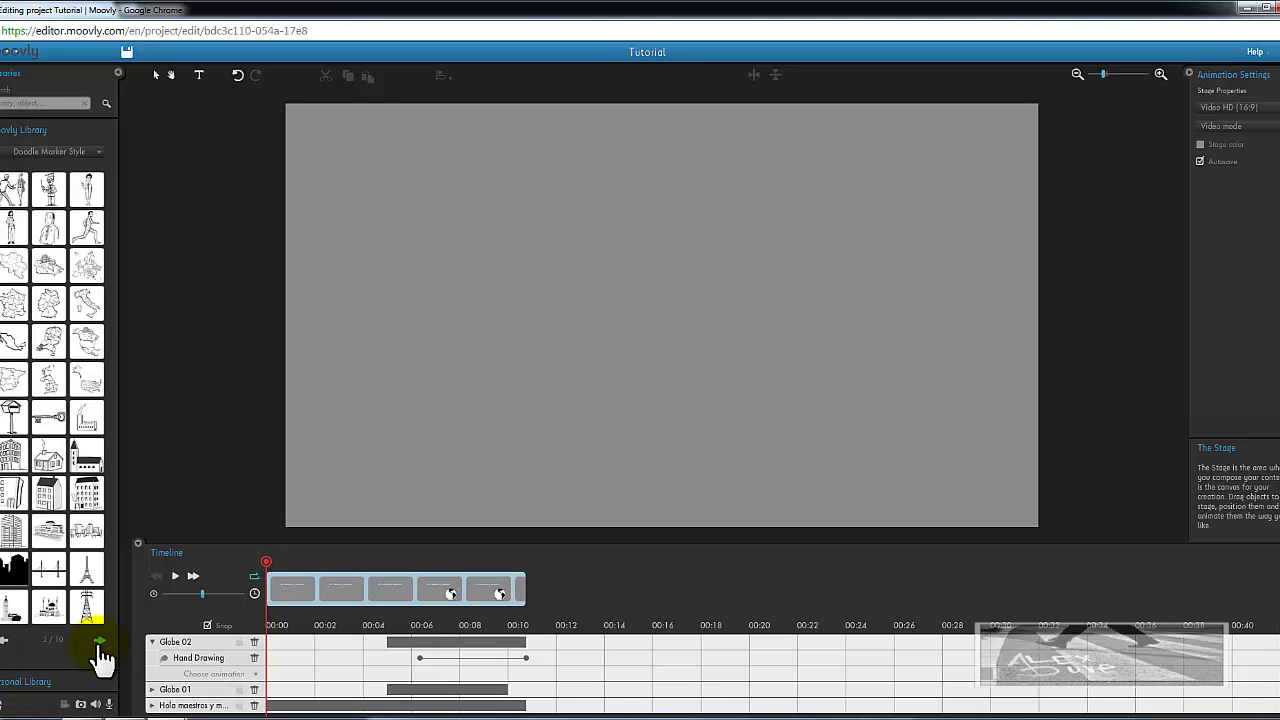
{"action": "left_click_drag", "start_coordinate": [12, 348], "coordinate": [605, 440]}
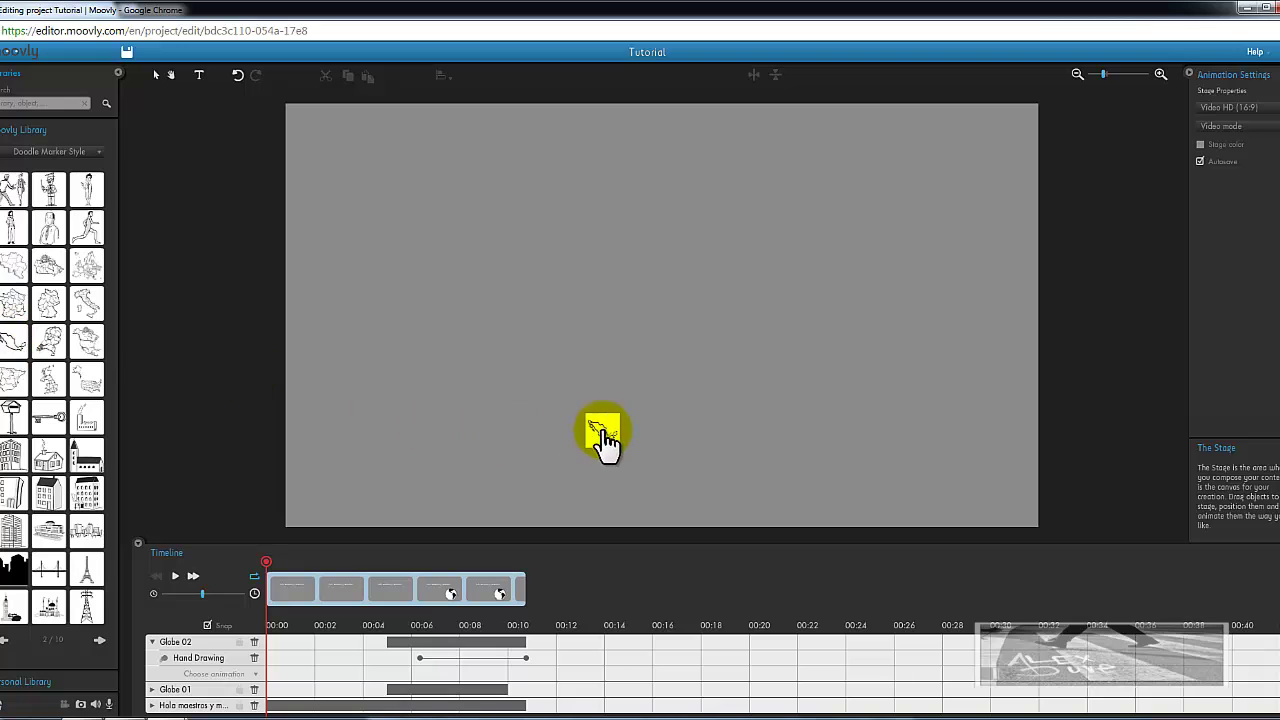
{"action": "mouse_move", "coordinate": [11, 349]}
{"action": "left_mouse_down"}
{"action": "mouse_move", "coordinate": [314, 406]}
{"action": "mouse_move", "coordinate": [737, 257]}
{"action": "mouse_move", "coordinate": [740, 237]}
{"action": "left_mouse_up"}
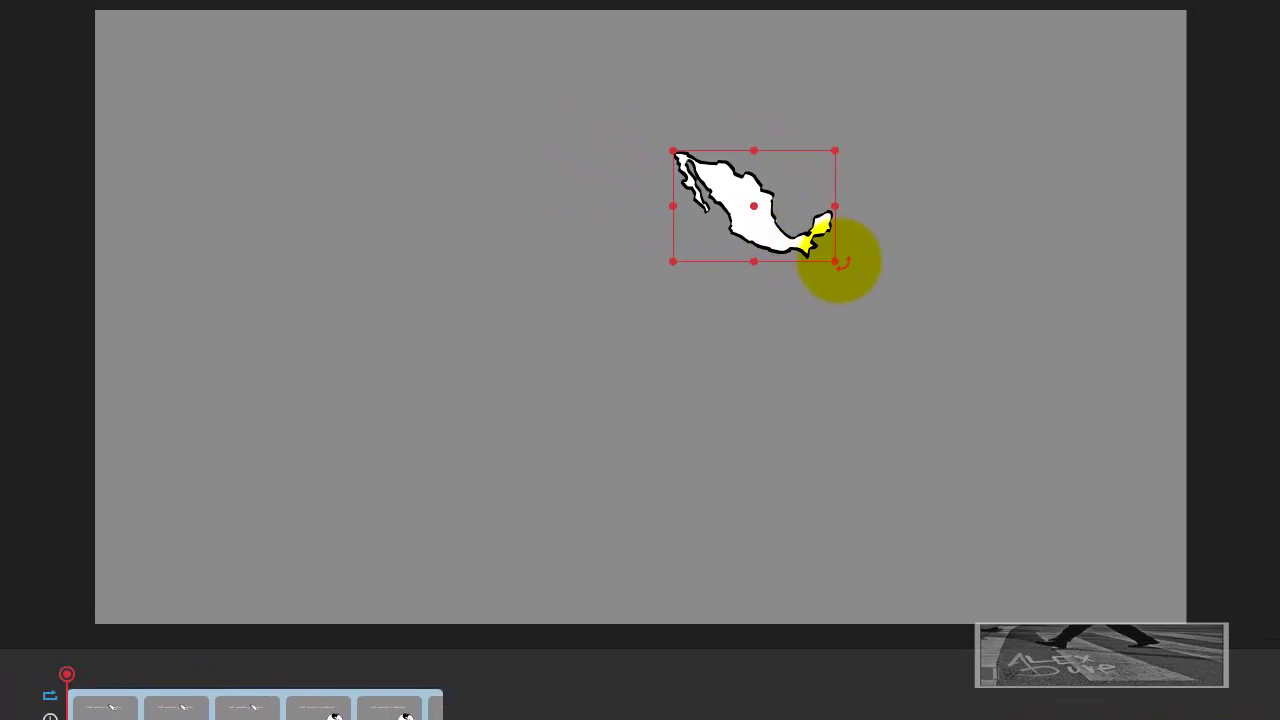
{"action": "left_click_drag", "start_coordinate": [762, 283], "coordinate": [960, 492]}
{"action": "mouse_move", "coordinate": [903, 368]}
{"action": "left_mouse_down"}
{"action": "mouse_move", "coordinate": [989, 228]}
{"action": "mouse_move", "coordinate": [1044, 228]}
{"action": "left_mouse_up"}
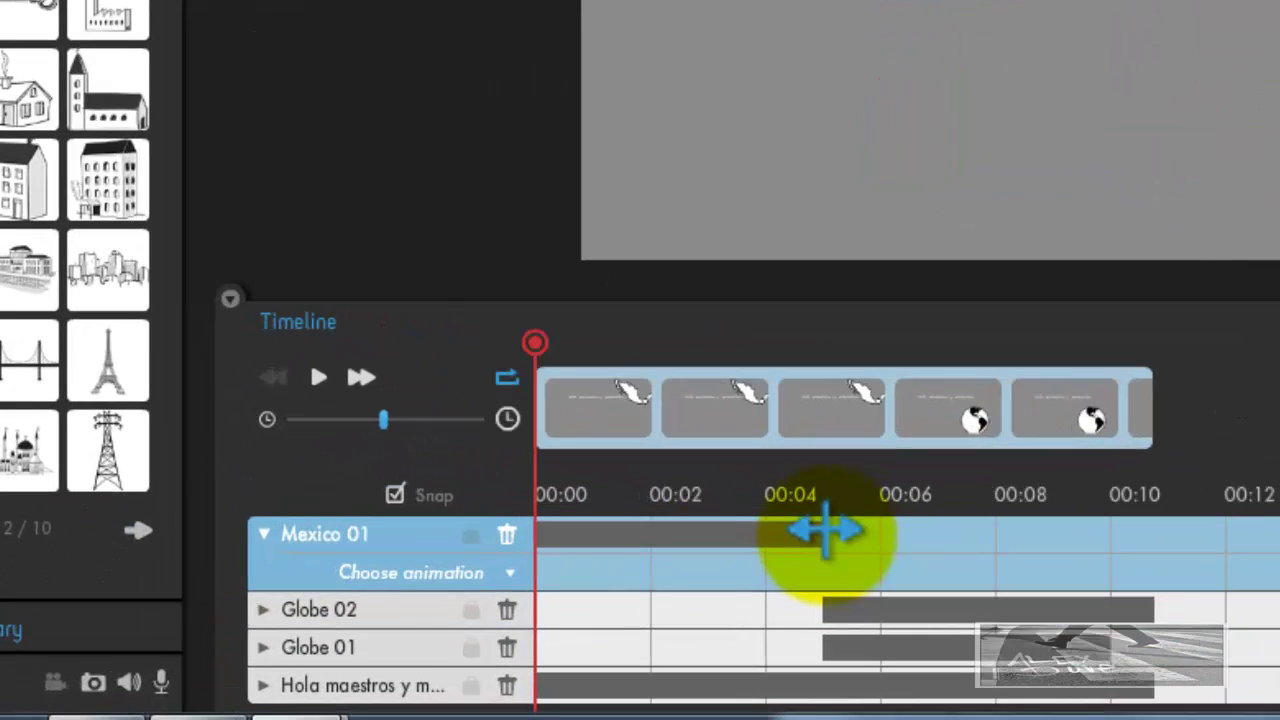
Extend the Mexico clip to the video's end, start both globe clips at 00:00, and preview from the beginning
{"action": "left_click_drag", "start_coordinate": [826, 533], "coordinate": [1171, 548]}
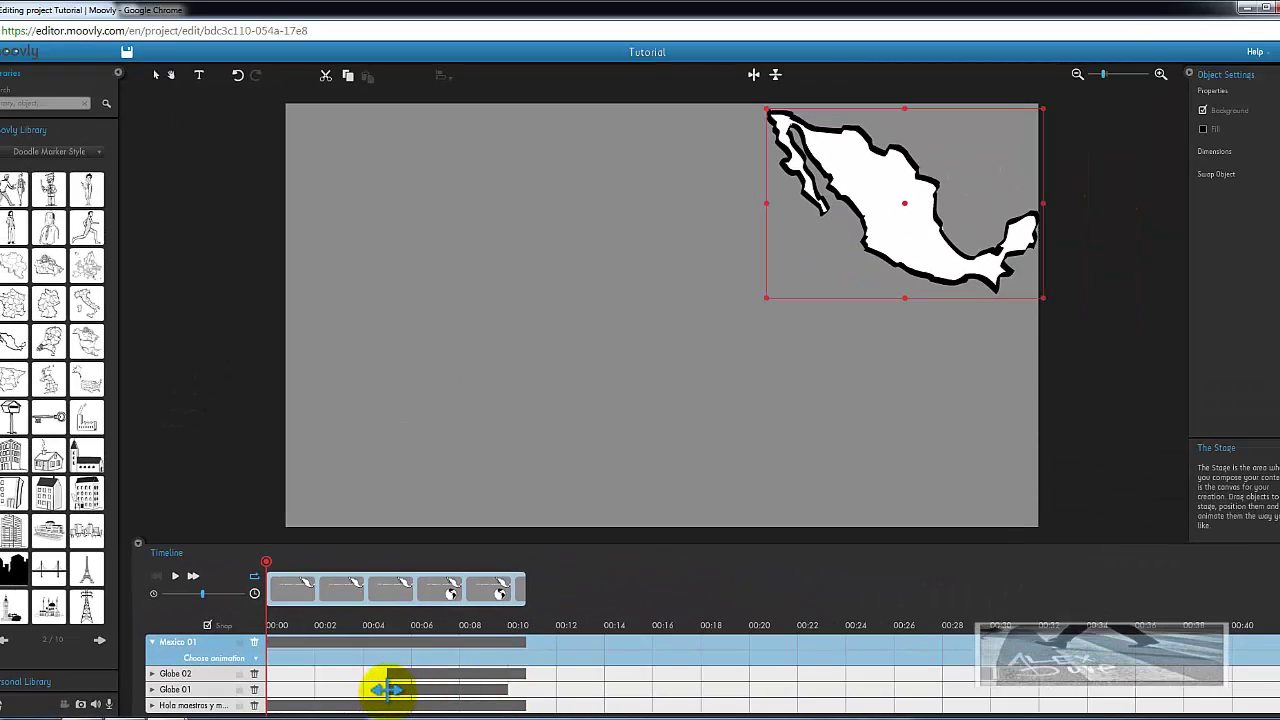
{"action": "left_click_drag", "start_coordinate": [387, 686], "coordinate": [287, 683]}
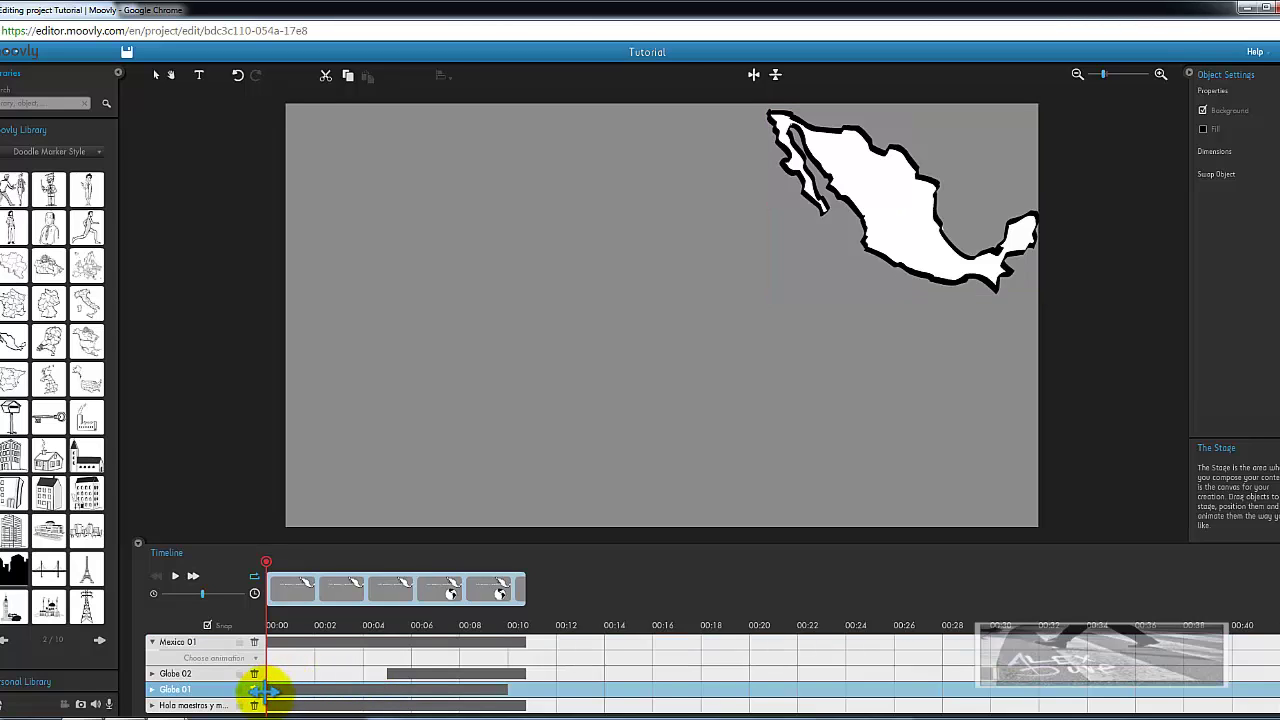
{"action": "left_click_drag", "start_coordinate": [387, 673], "coordinate": [266, 674]}
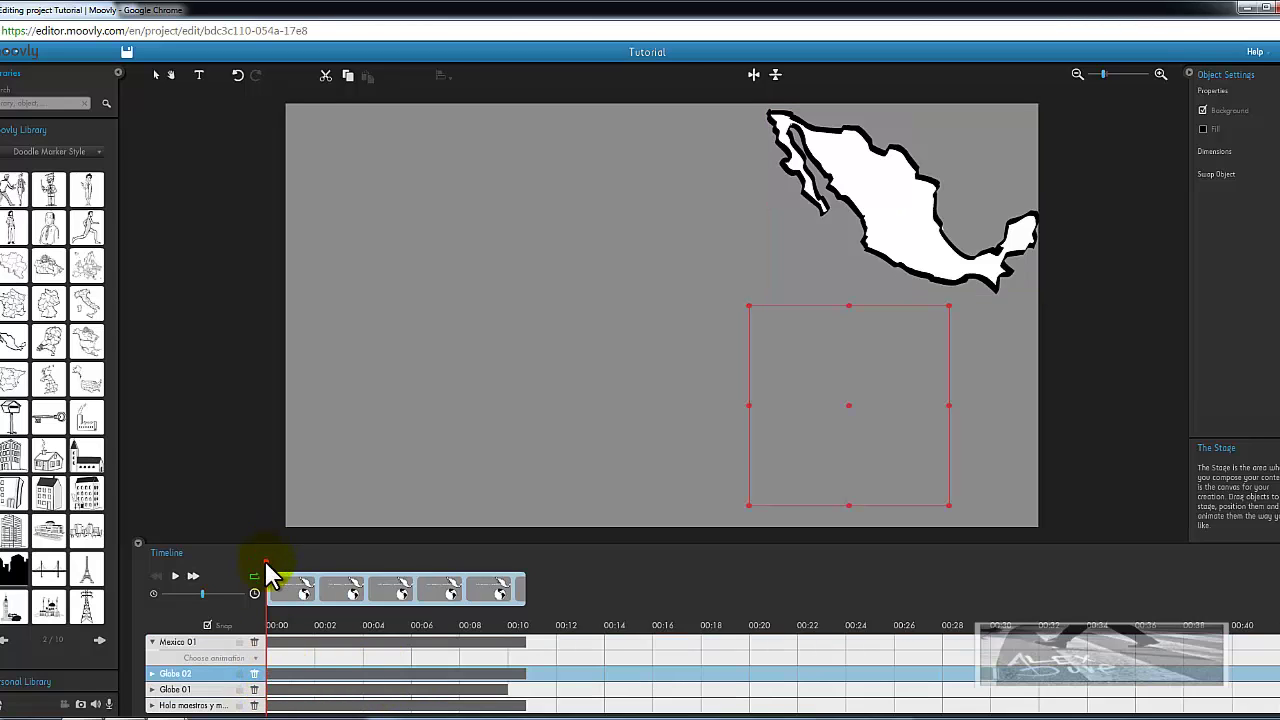
{"action": "left_click", "coordinate": [176, 580]}
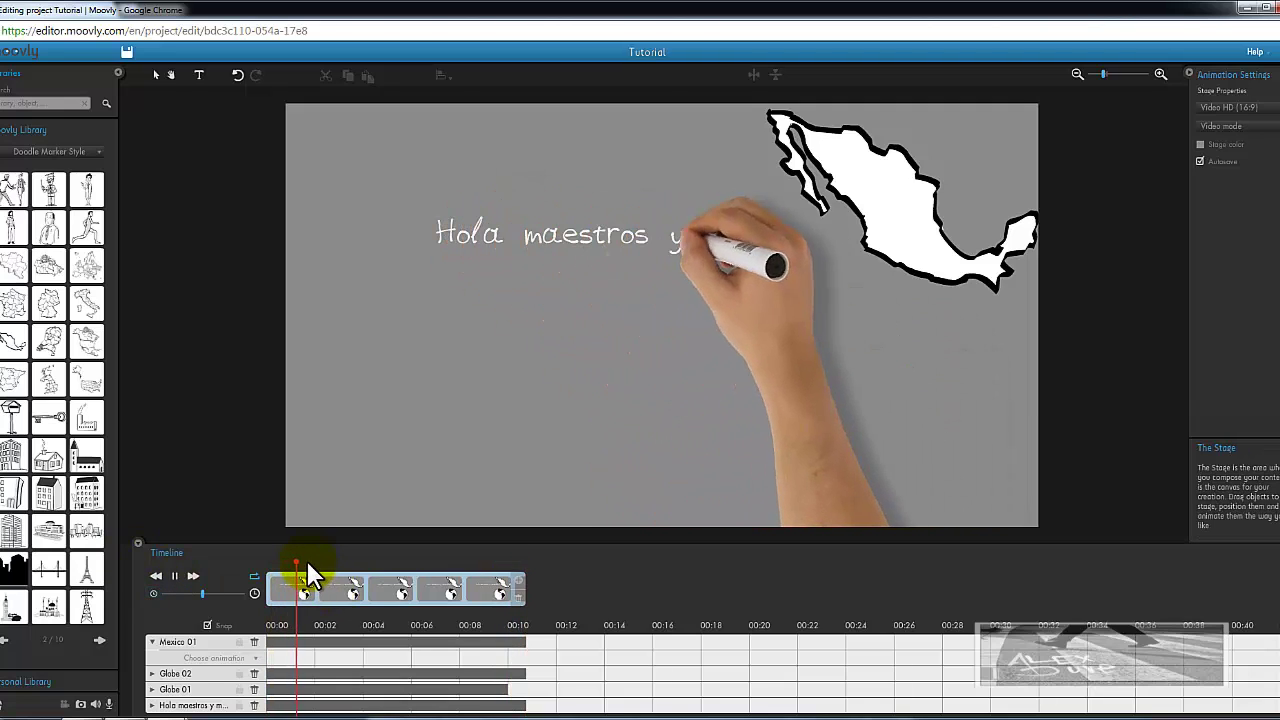
{"action": "left_click_drag", "start_coordinate": [309, 573], "coordinate": [232, 578]}
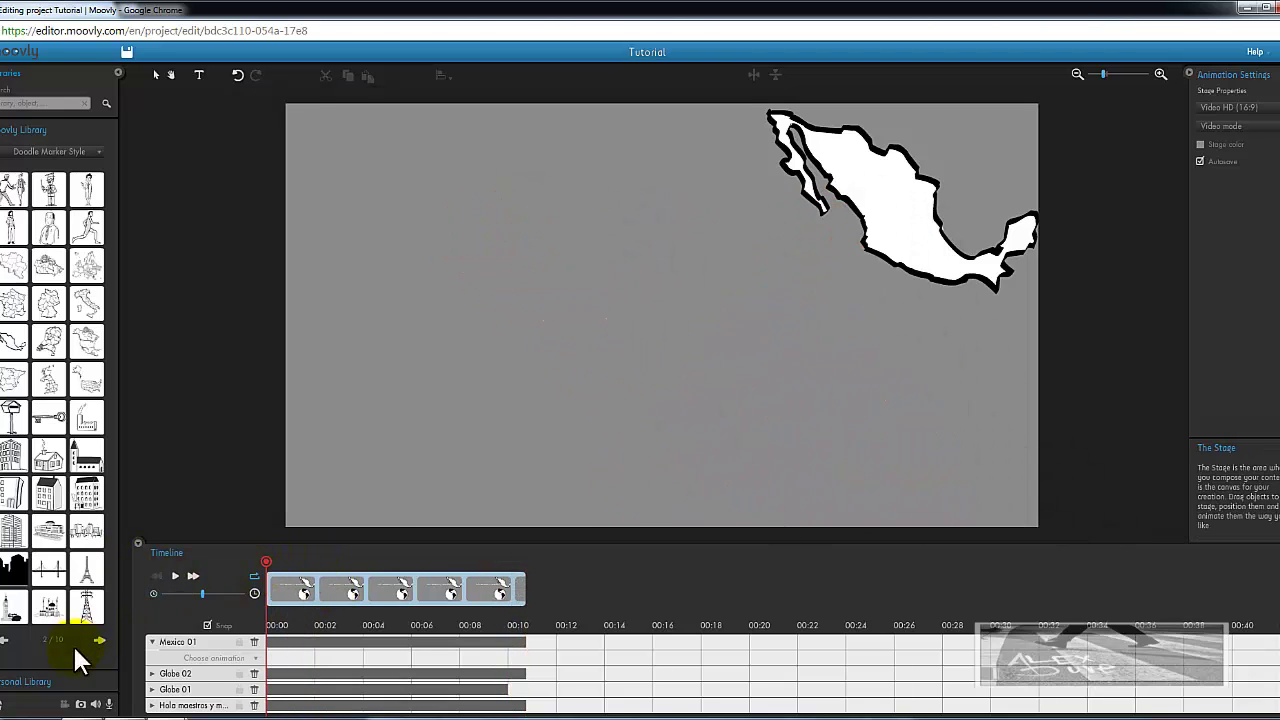
Apply the Fly in animation to the Mexico map, lengthen it to about 3.5 seconds, and preview it
{"action": "left_click", "coordinate": [248, 659]}
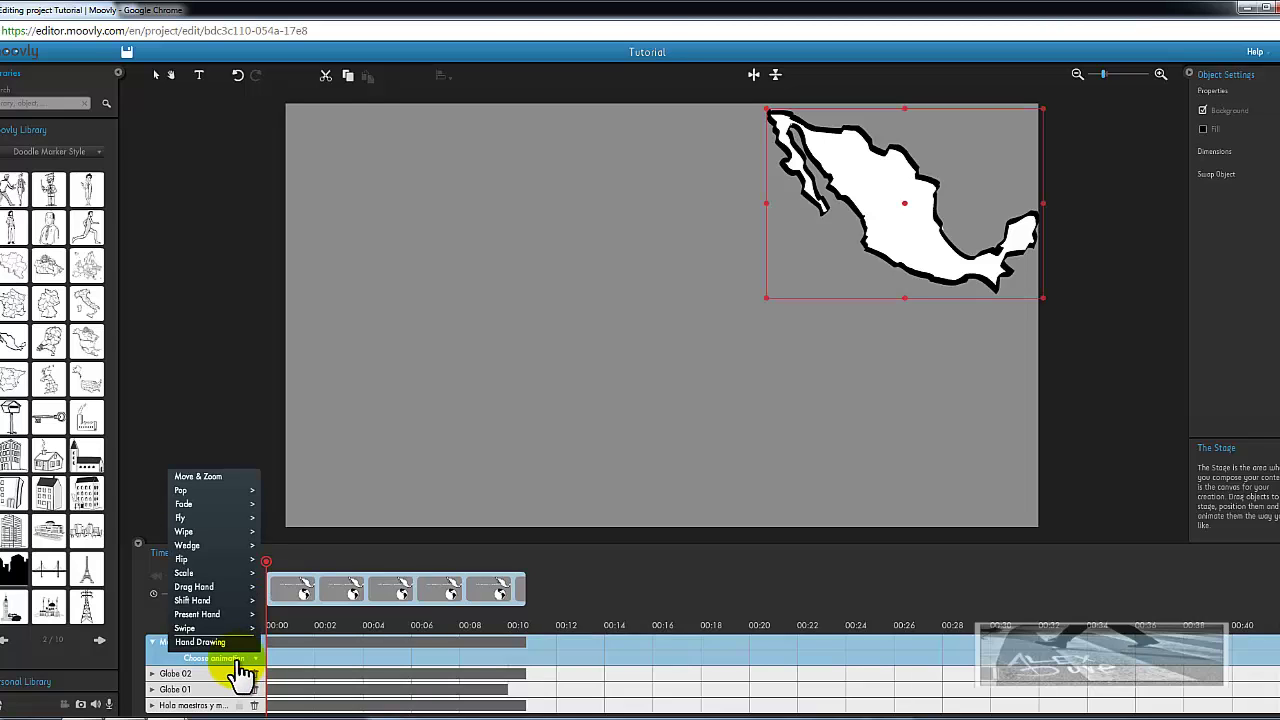
{"action": "mouse_move", "coordinate": [207, 538]}
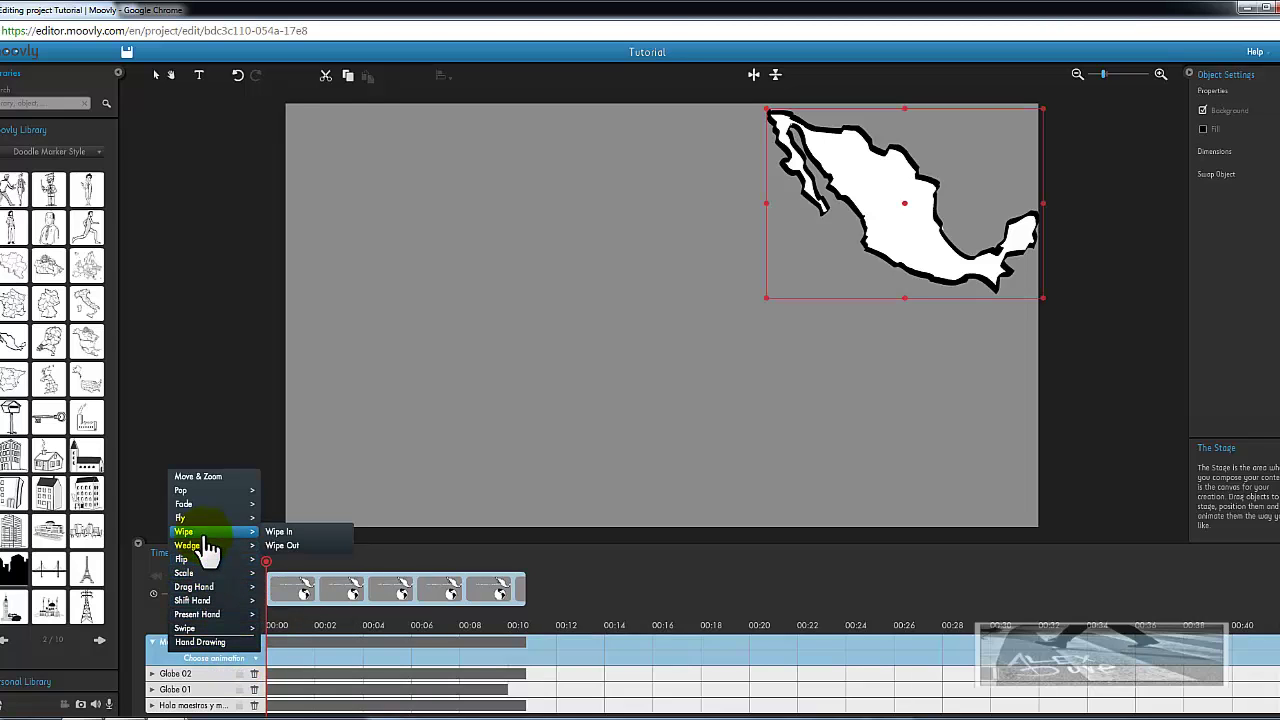
{"action": "left_click", "coordinate": [289, 518]}
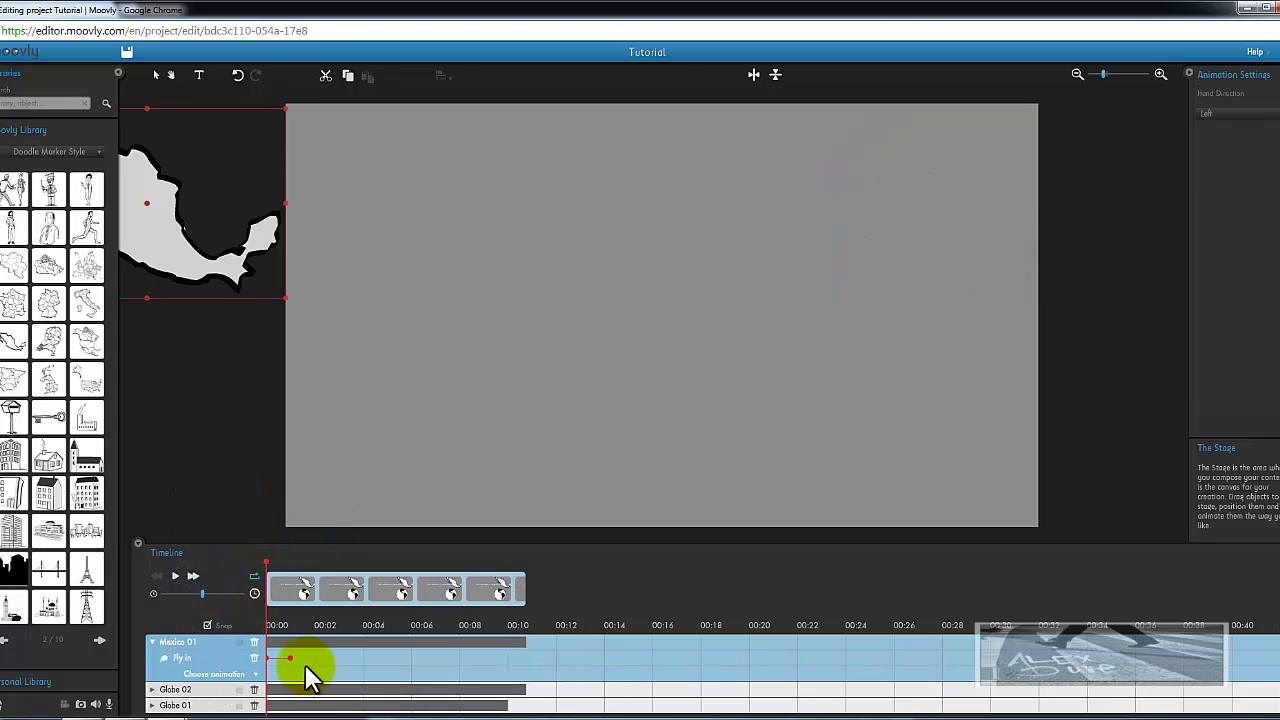
{"action": "left_click_drag", "start_coordinate": [291, 657], "coordinate": [352, 658]}
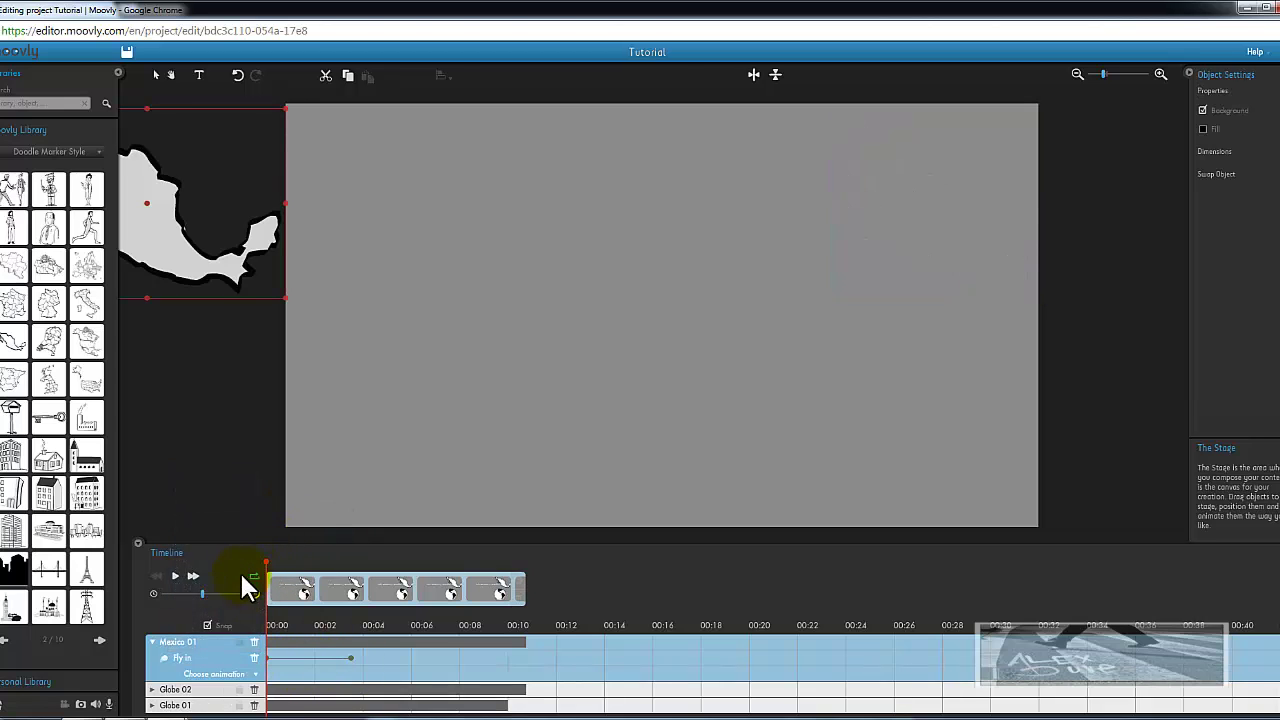
{"action": "left_click", "coordinate": [181, 580]}
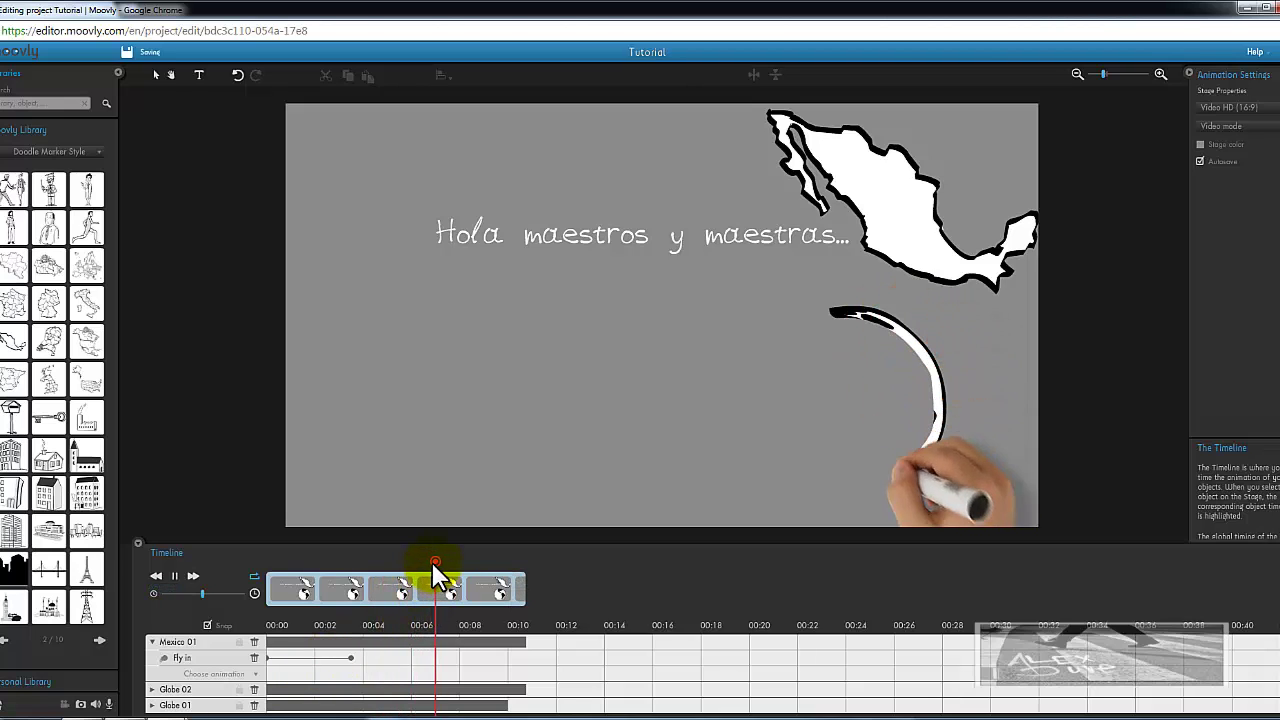
{"action": "mouse_move", "coordinate": [449, 566]}
{"action": "left_mouse_down"}
{"action": "mouse_move", "coordinate": [488, 569]}
{"action": "mouse_move", "coordinate": [246, 580]}
{"action": "left_mouse_up"}
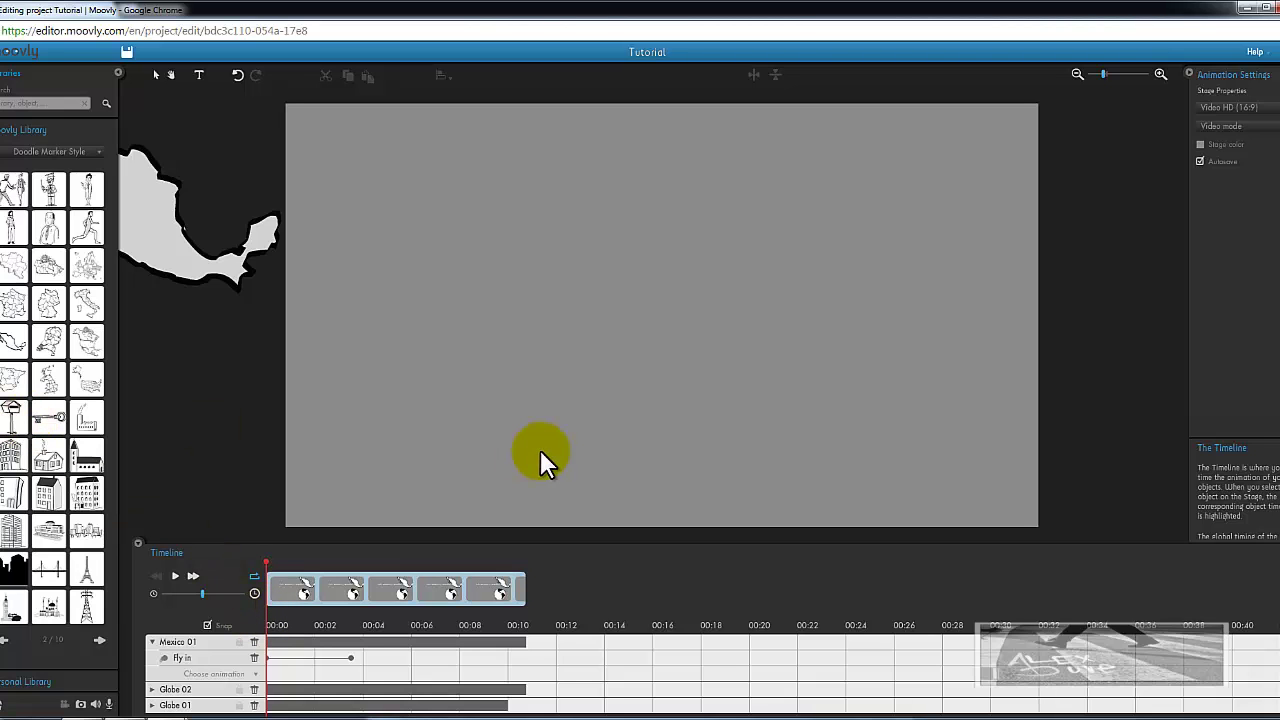
Stretch the Mexico map's Fly in animation to the end of the video, and play it from the start
{"action": "left_click_drag", "start_coordinate": [267, 558], "coordinate": [312, 560]}
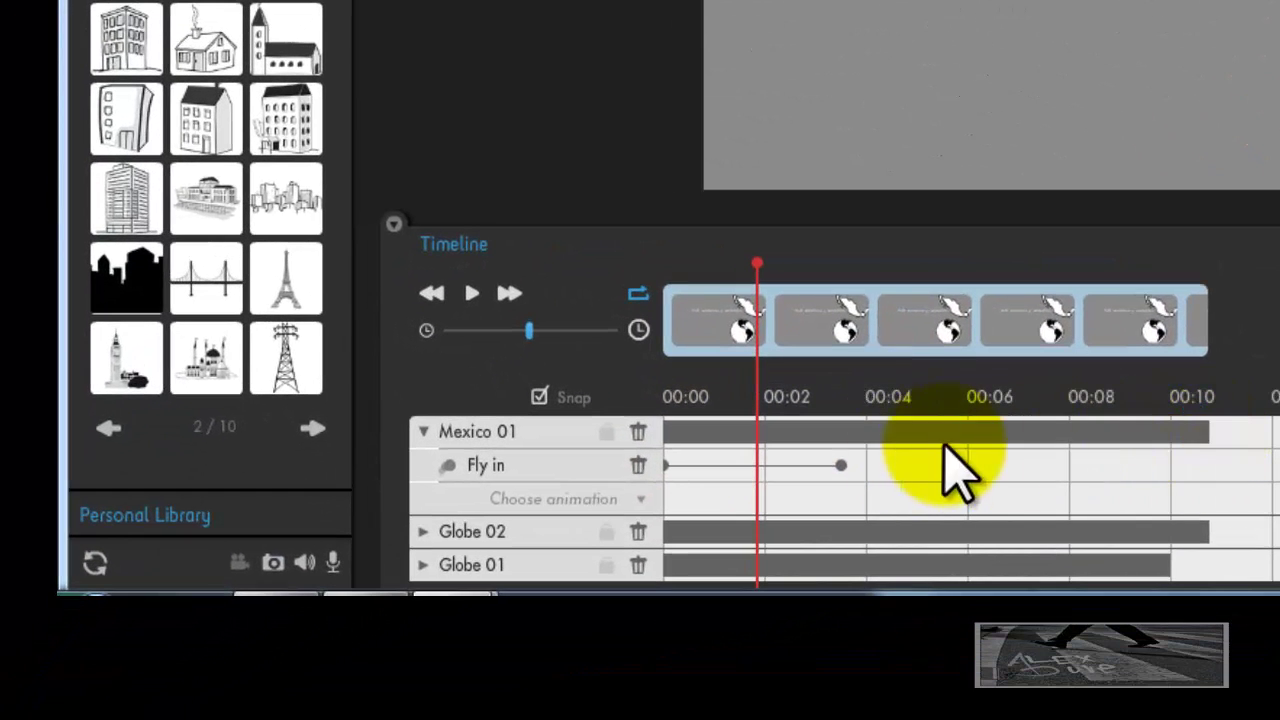
{"action": "left_click_drag", "start_coordinate": [1208, 428], "coordinate": [980, 430]}
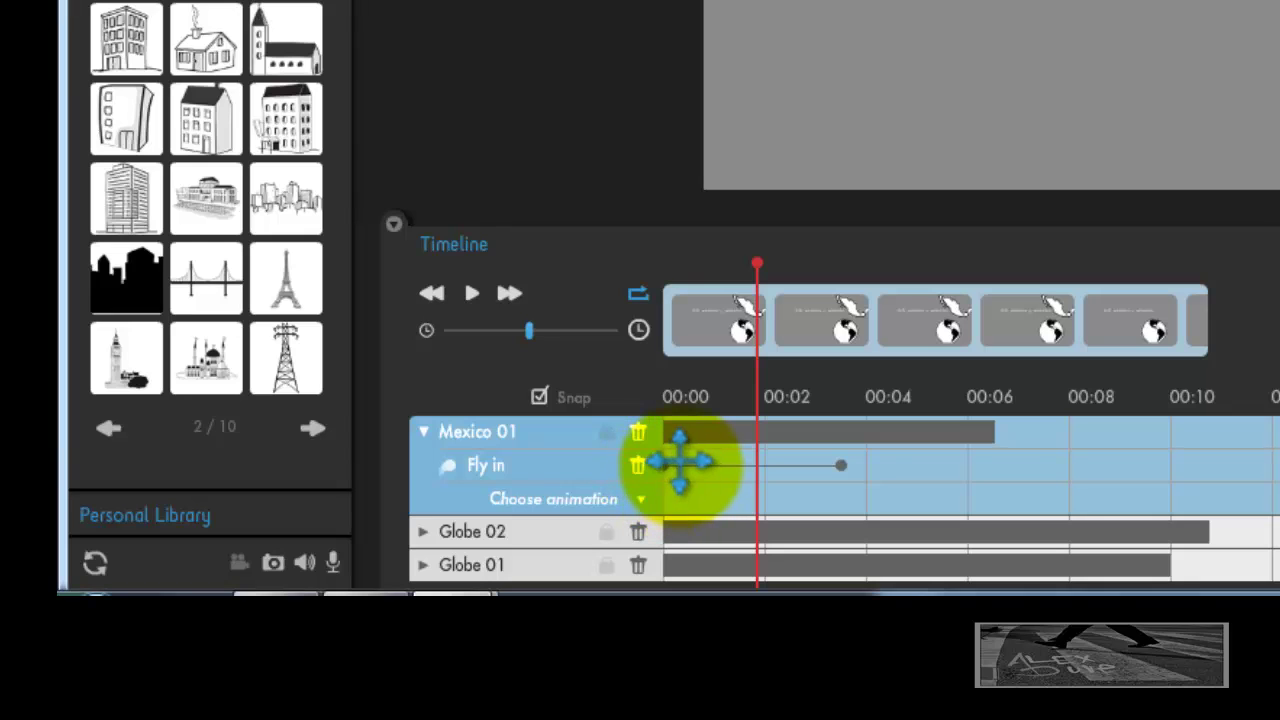
{"action": "left_click", "coordinate": [679, 461]}
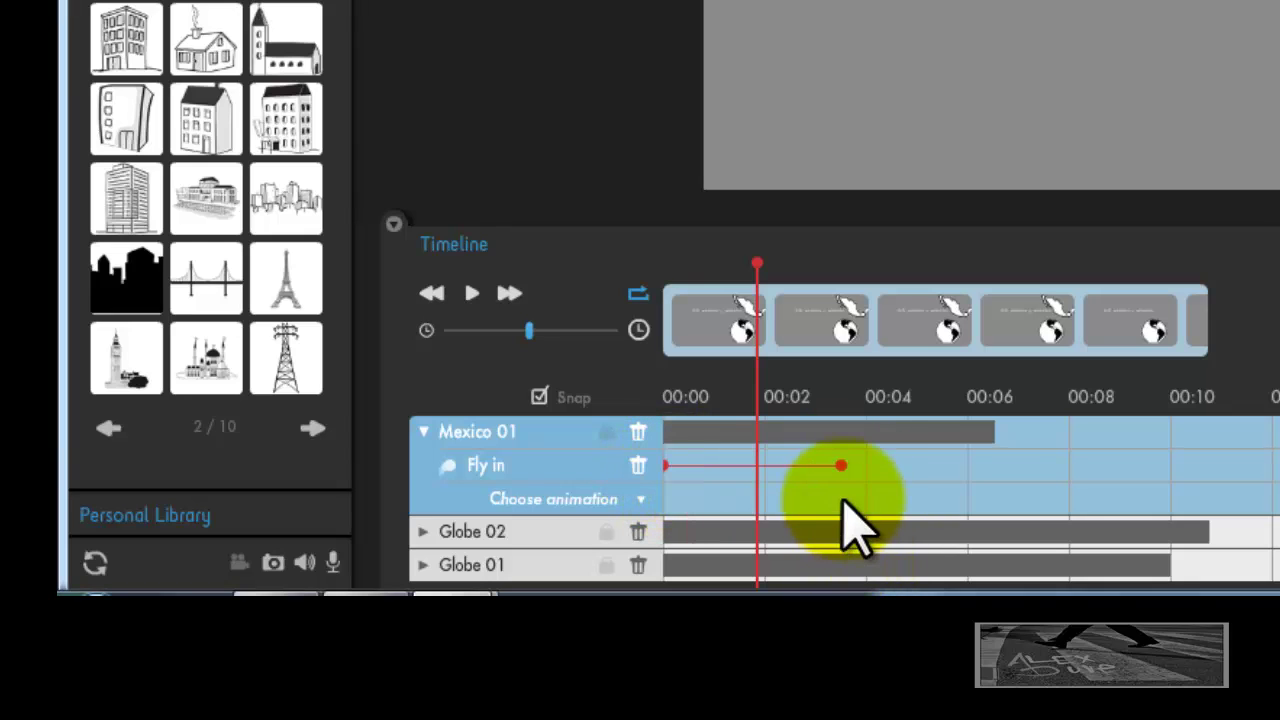
{"action": "left_click_drag", "start_coordinate": [841, 466], "coordinate": [1210, 466]}
{"action": "left_click_drag", "start_coordinate": [757, 263], "coordinate": [530, 296]}
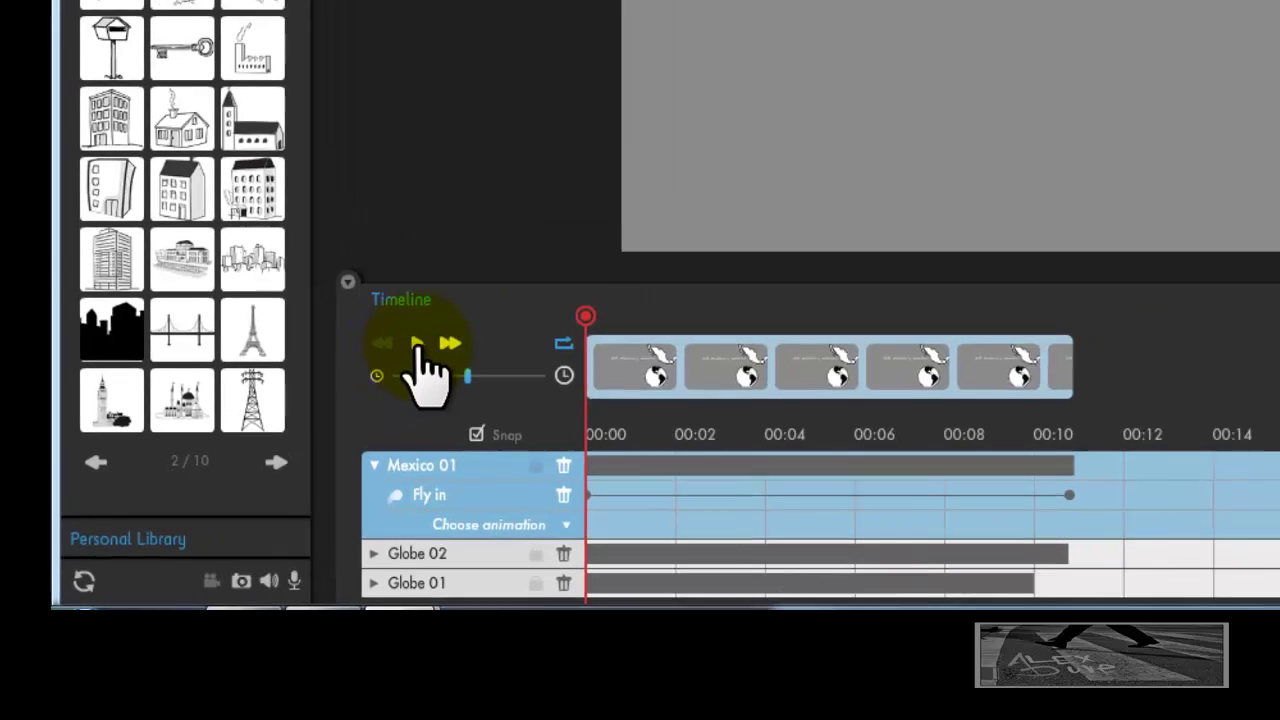
{"action": "left_click", "coordinate": [472, 293]}
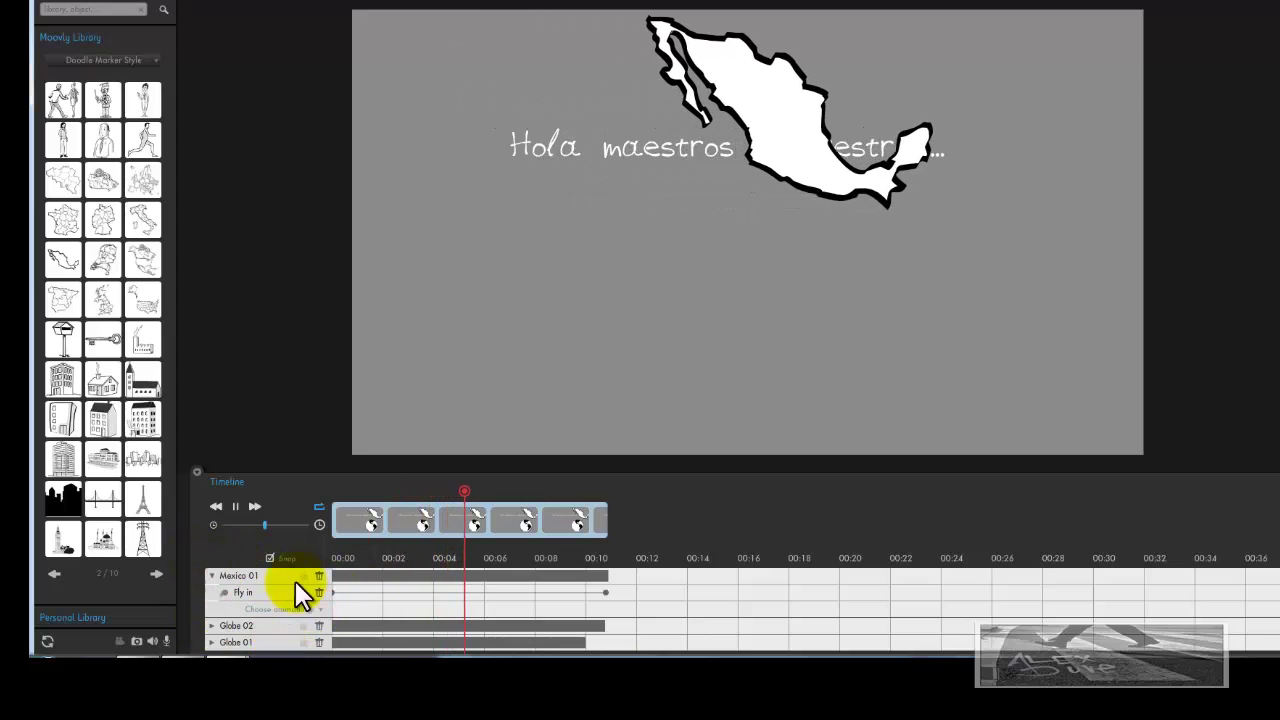
{"action": "left_click", "coordinate": [318, 610]}
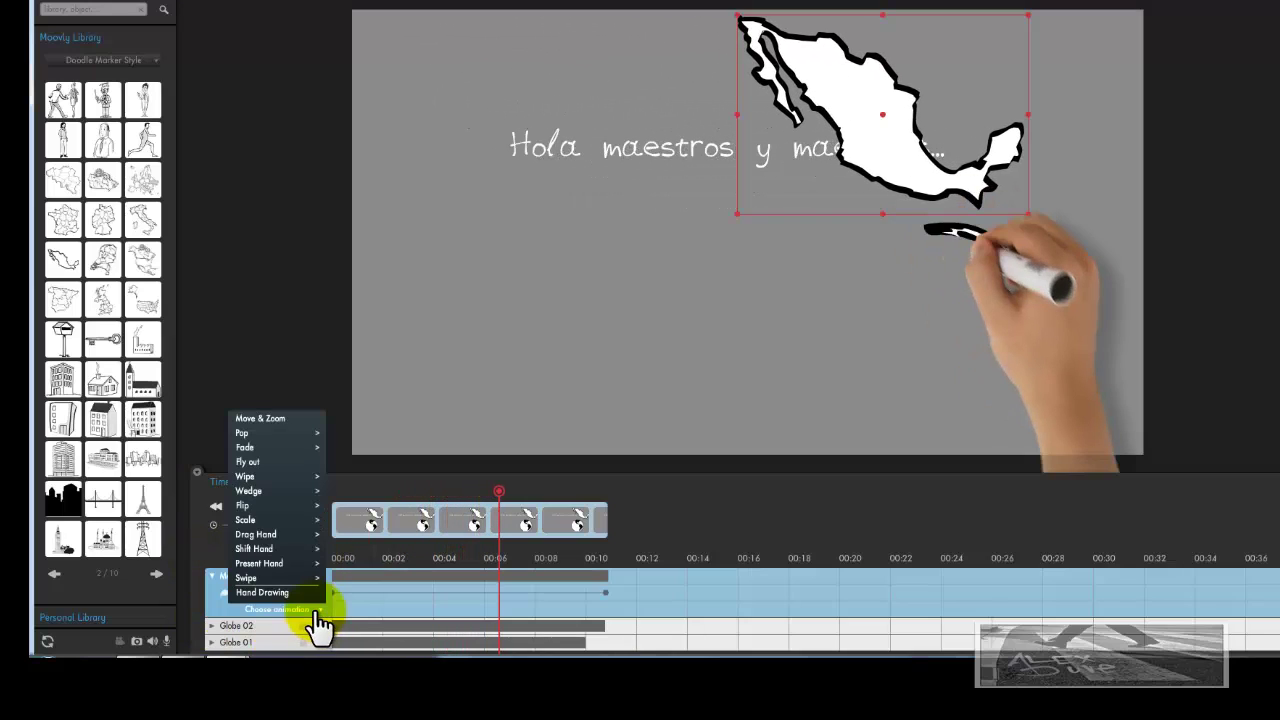
{"action": "mouse_move", "coordinate": [297, 566]}
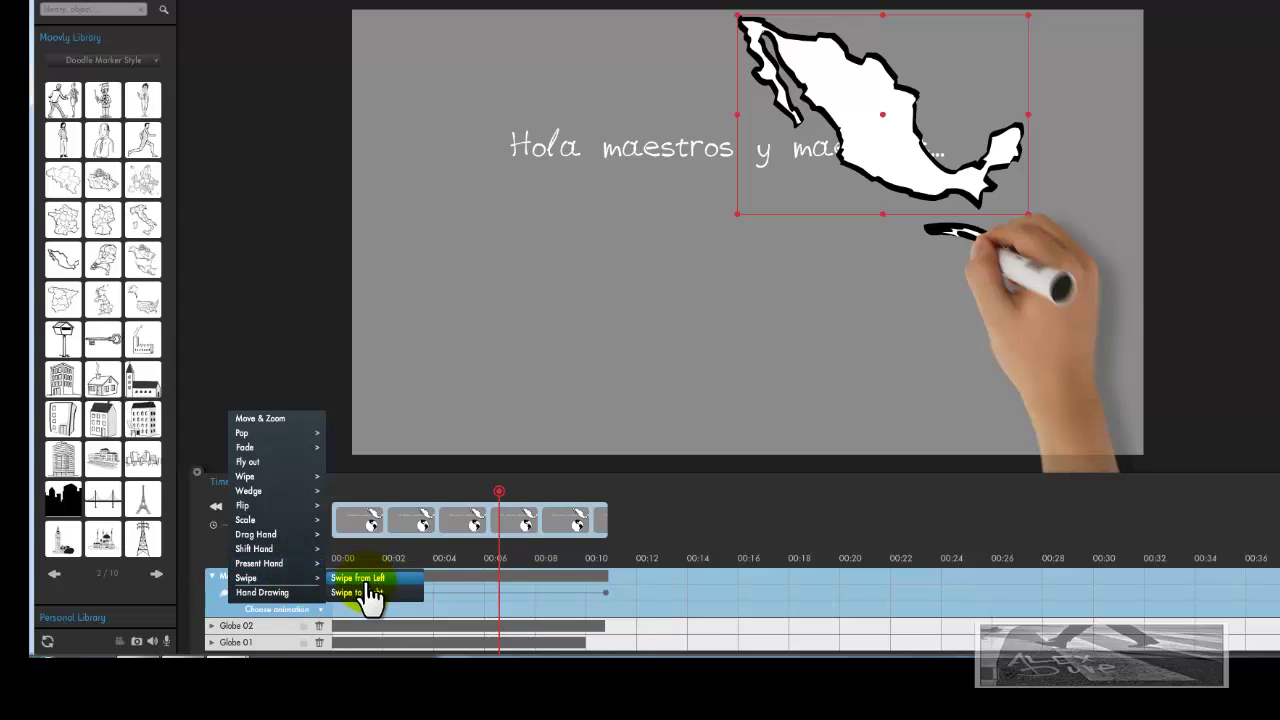
{"action": "mouse_move", "coordinate": [287, 528]}
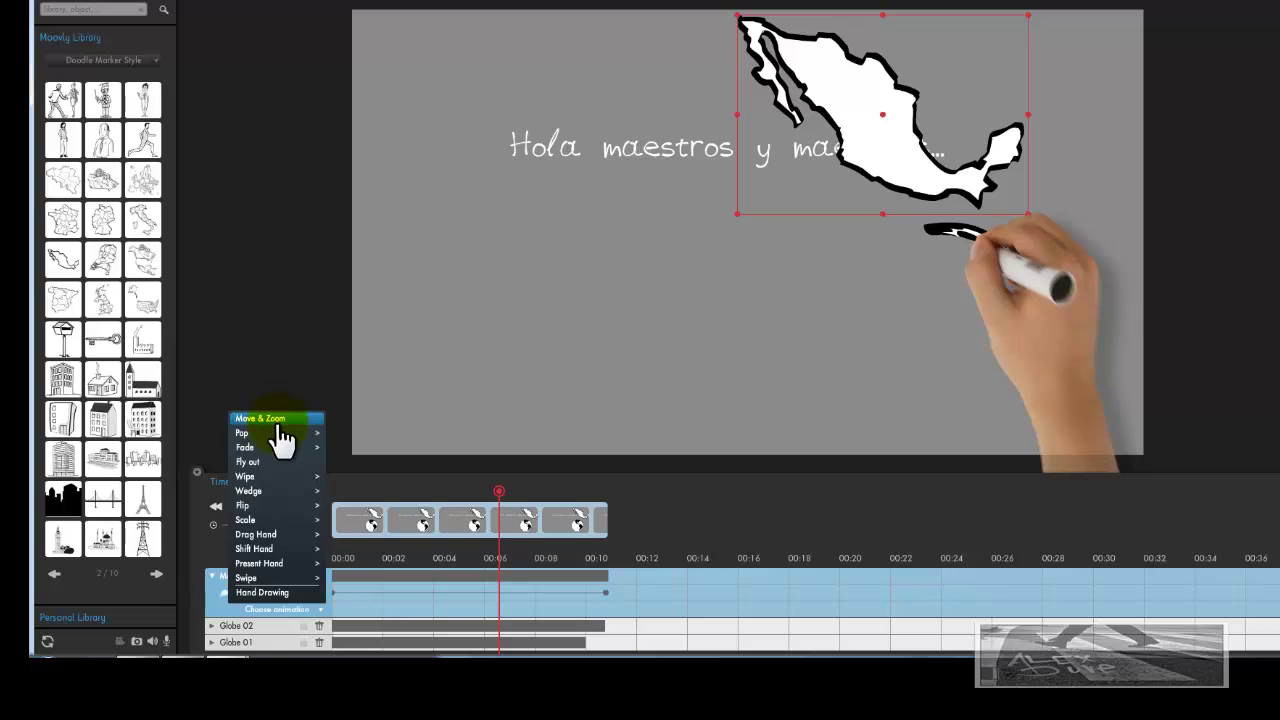
{"action": "mouse_move", "coordinate": [285, 446]}
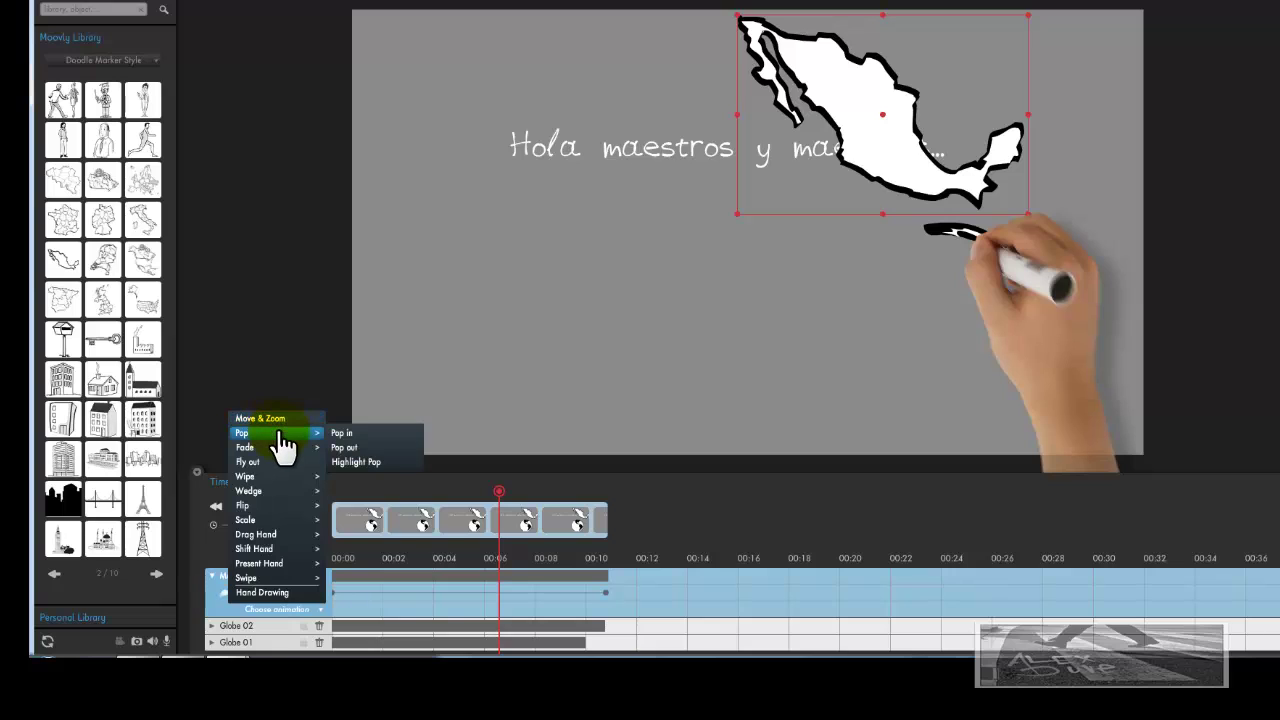
{"action": "left_click", "coordinate": [778, 617]}
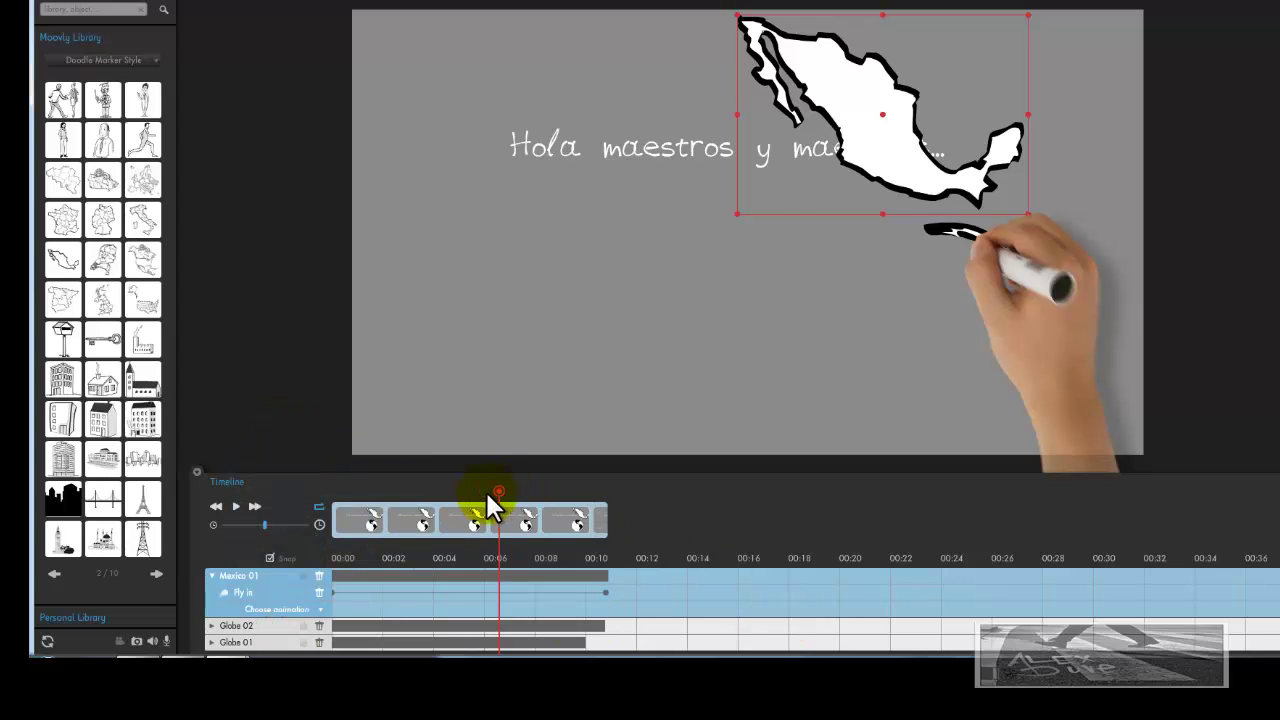
At 00:00, add the Eiffel Tower drawing from the library, place it in the stage's lower-left corner, and shrink it
{"action": "left_click_drag", "start_coordinate": [489, 497], "coordinate": [310, 492]}
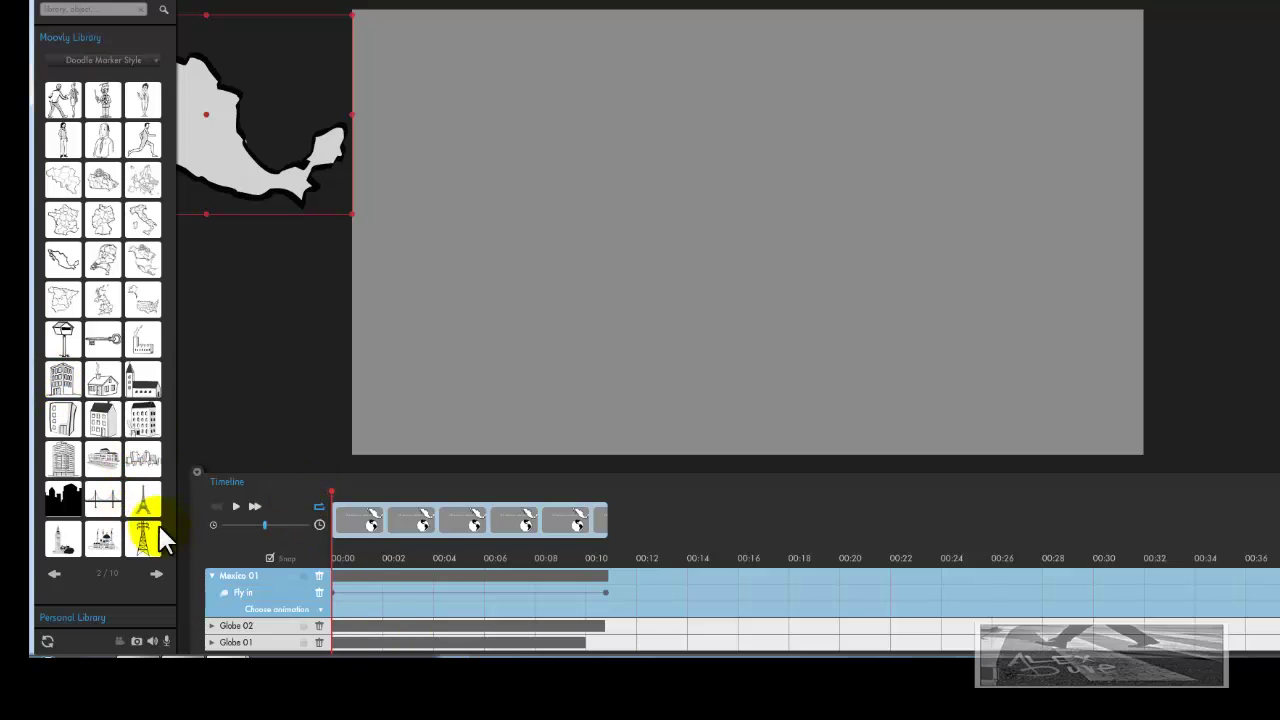
{"action": "left_click_drag", "start_coordinate": [272, 450], "coordinate": [398, 410]}
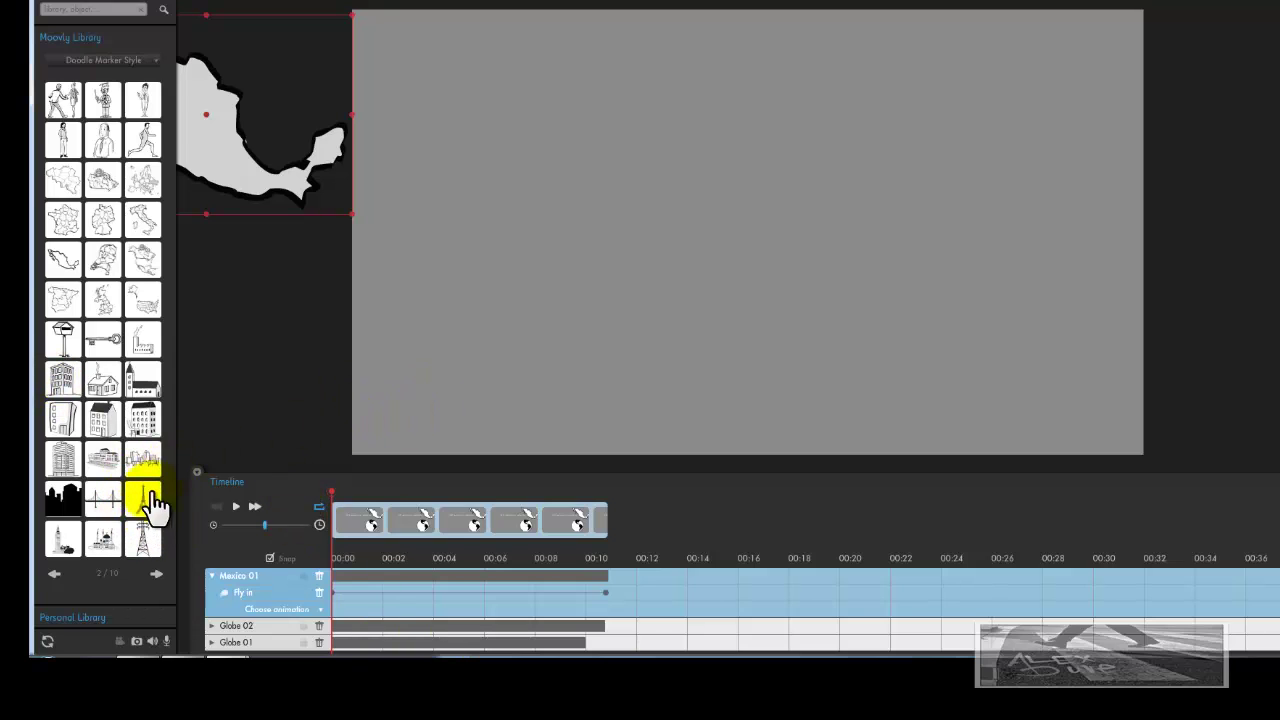
{"action": "left_click_drag", "start_coordinate": [166, 518], "coordinate": [440, 438]}
{"action": "left_click_drag", "start_coordinate": [163, 508], "coordinate": [545, 132]}
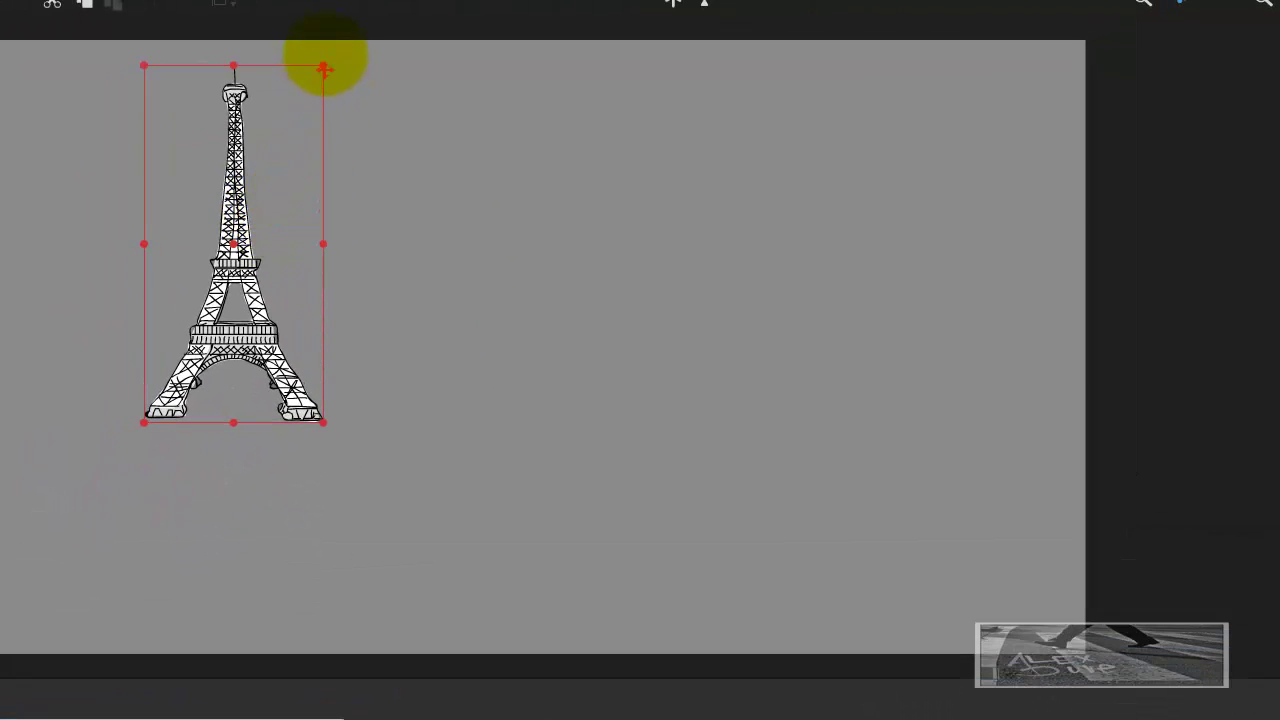
{"action": "left_click_drag", "start_coordinate": [315, 68], "coordinate": [203, 267]}
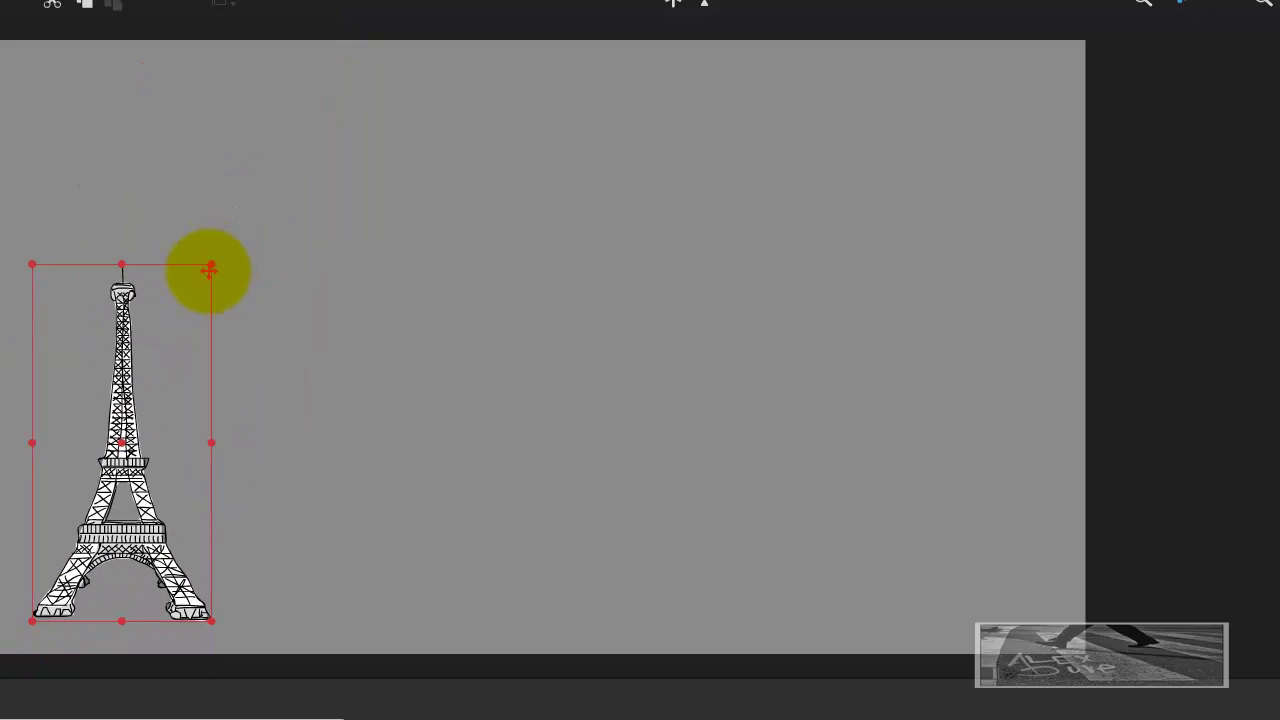
{"action": "left_click_drag", "start_coordinate": [212, 265], "coordinate": [149, 394]}
Apply the Fade in animation to the Eiffel Tower, stretch it to the end of its clip, and preview it
{"action": "left_click", "coordinate": [100, 694]}
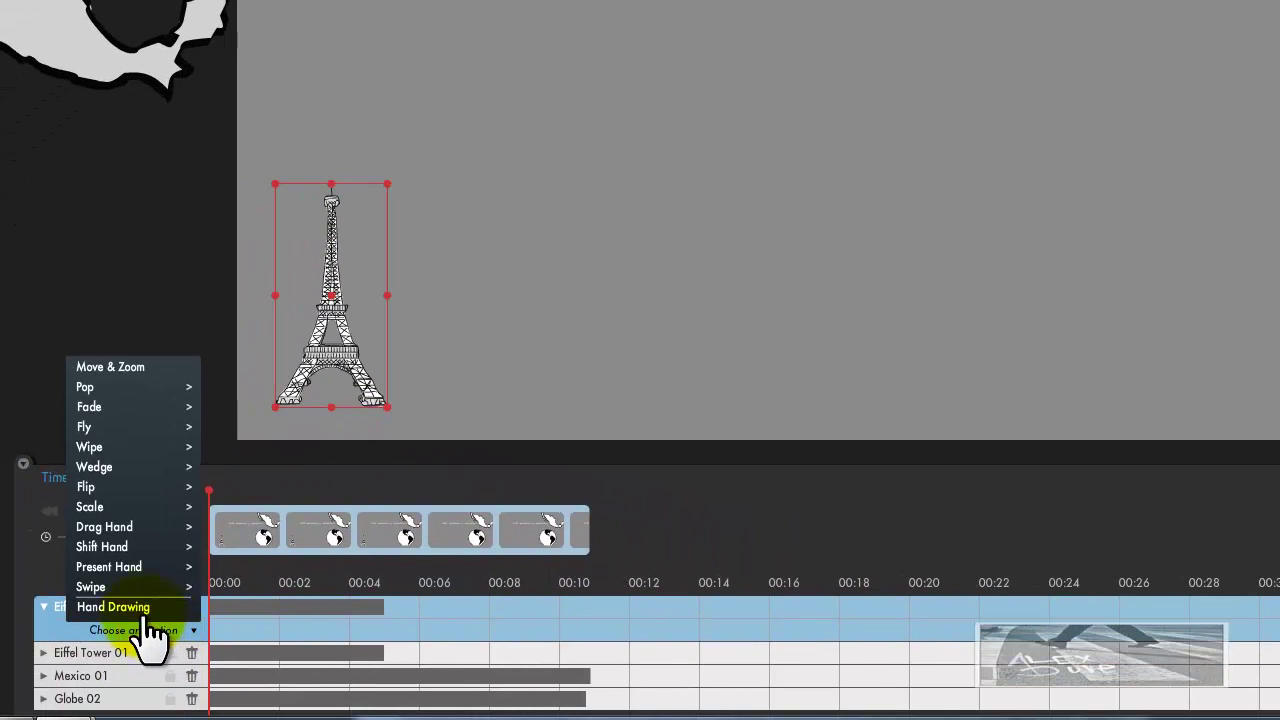
{"action": "mouse_move", "coordinate": [104, 476]}
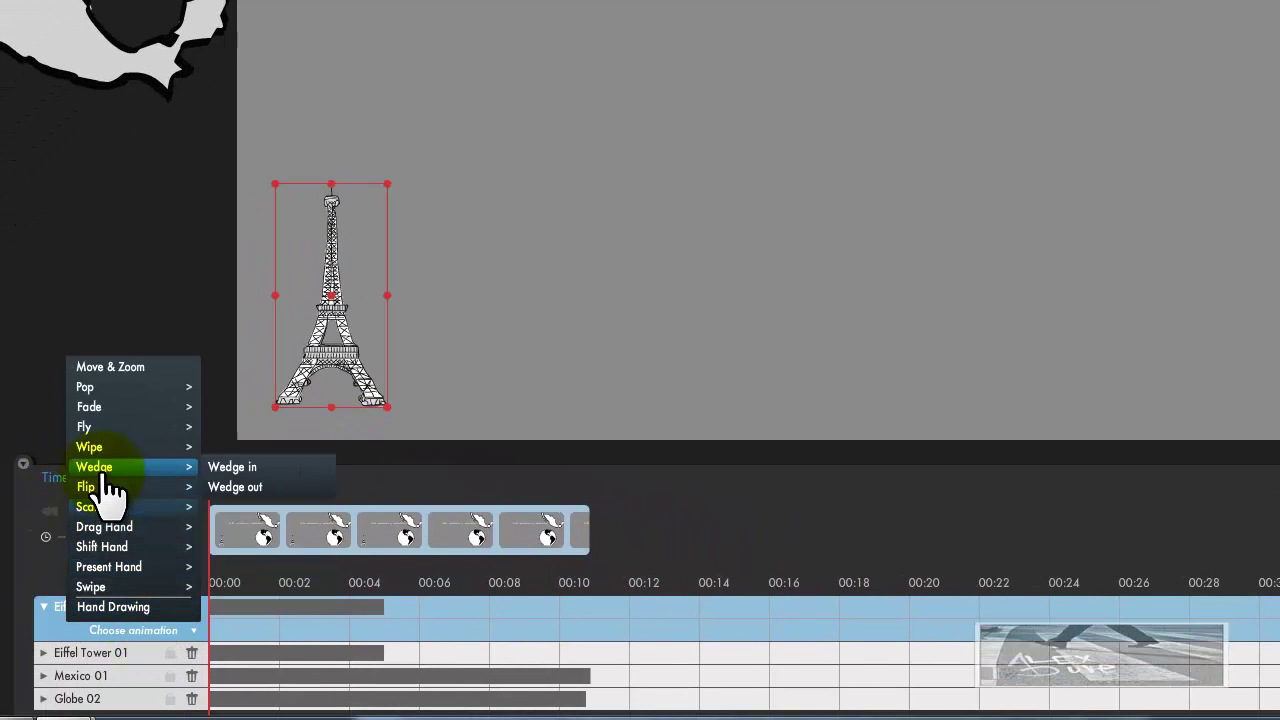
{"action": "mouse_move", "coordinate": [114, 414]}
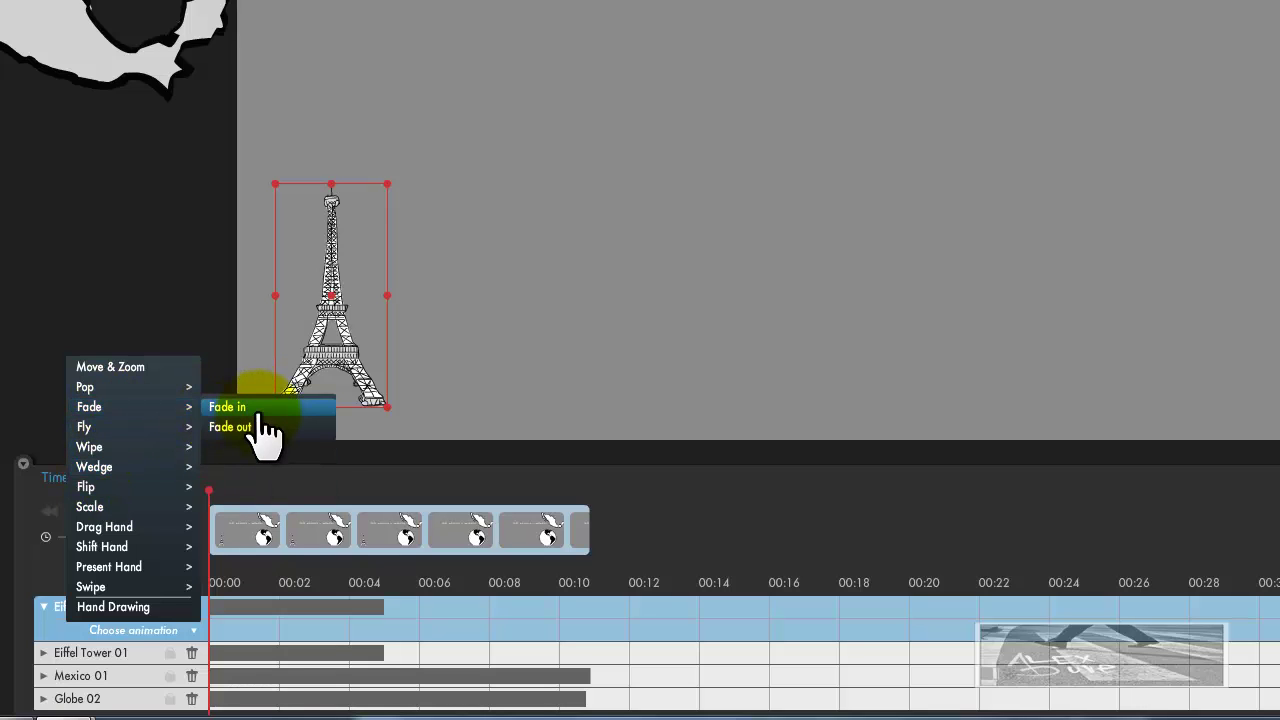
{"action": "left_click", "coordinate": [228, 407]}
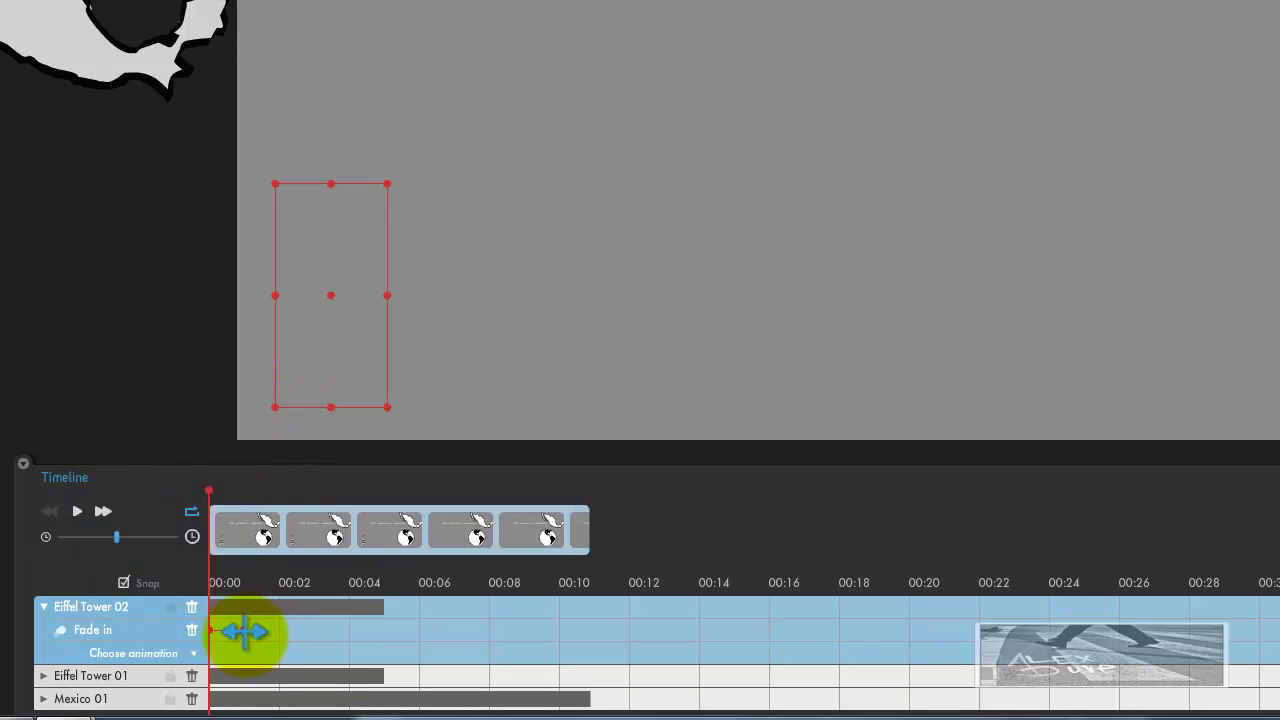
{"action": "left_click_drag", "start_coordinate": [249, 634], "coordinate": [428, 645]}
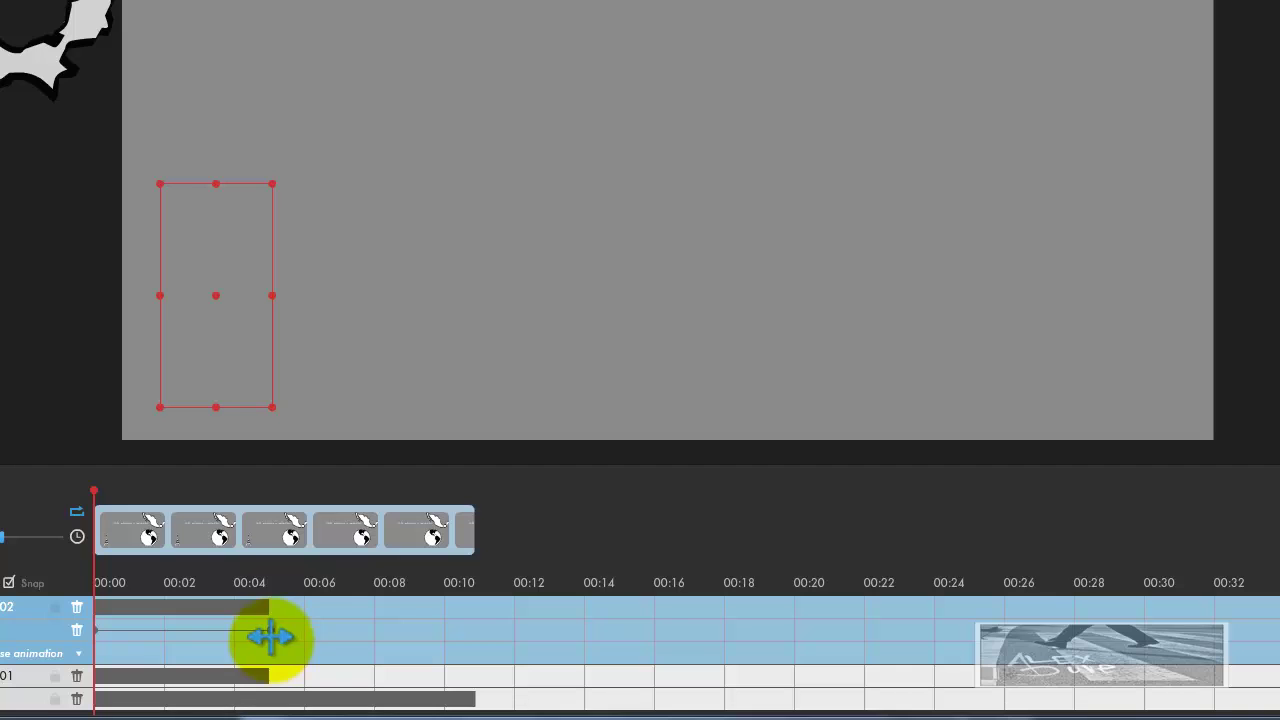
{"action": "left_click_drag", "start_coordinate": [270, 637], "coordinate": [271, 632]}
{"action": "key", "text": "space"}
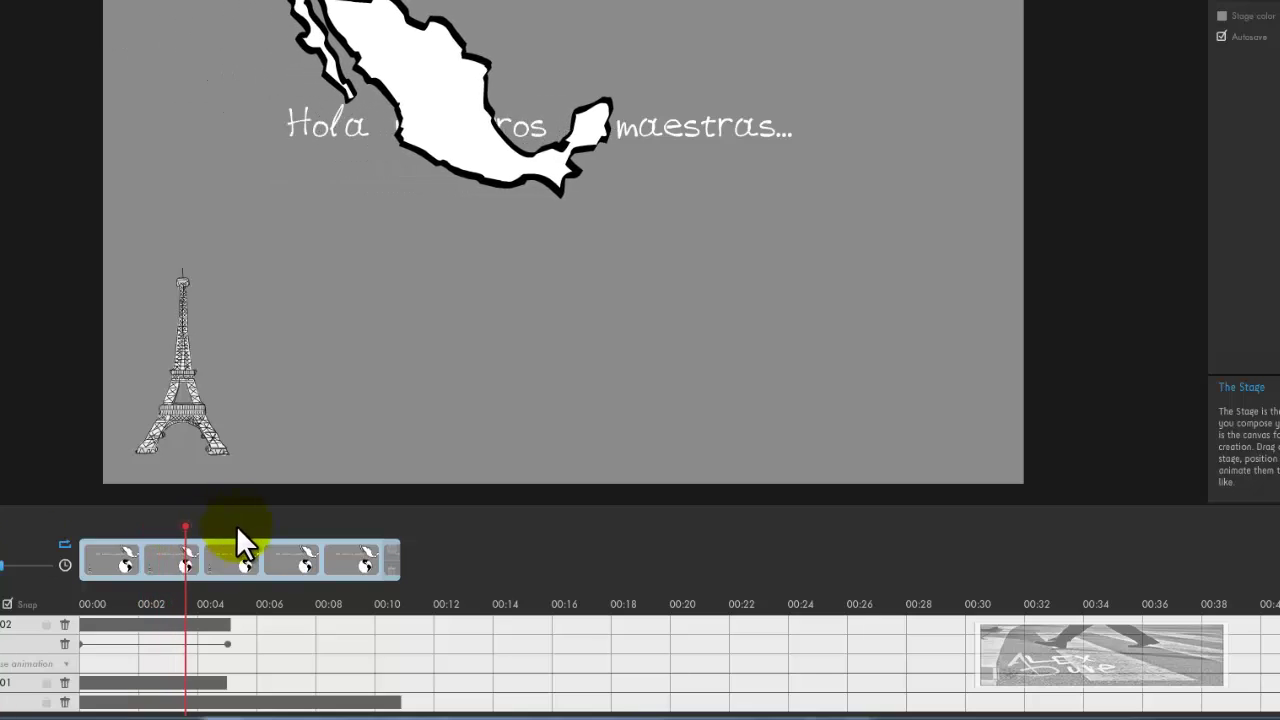
Save the Tutorial project and return to the My Moovs page
{"action": "left_click", "coordinate": [58, 550]}
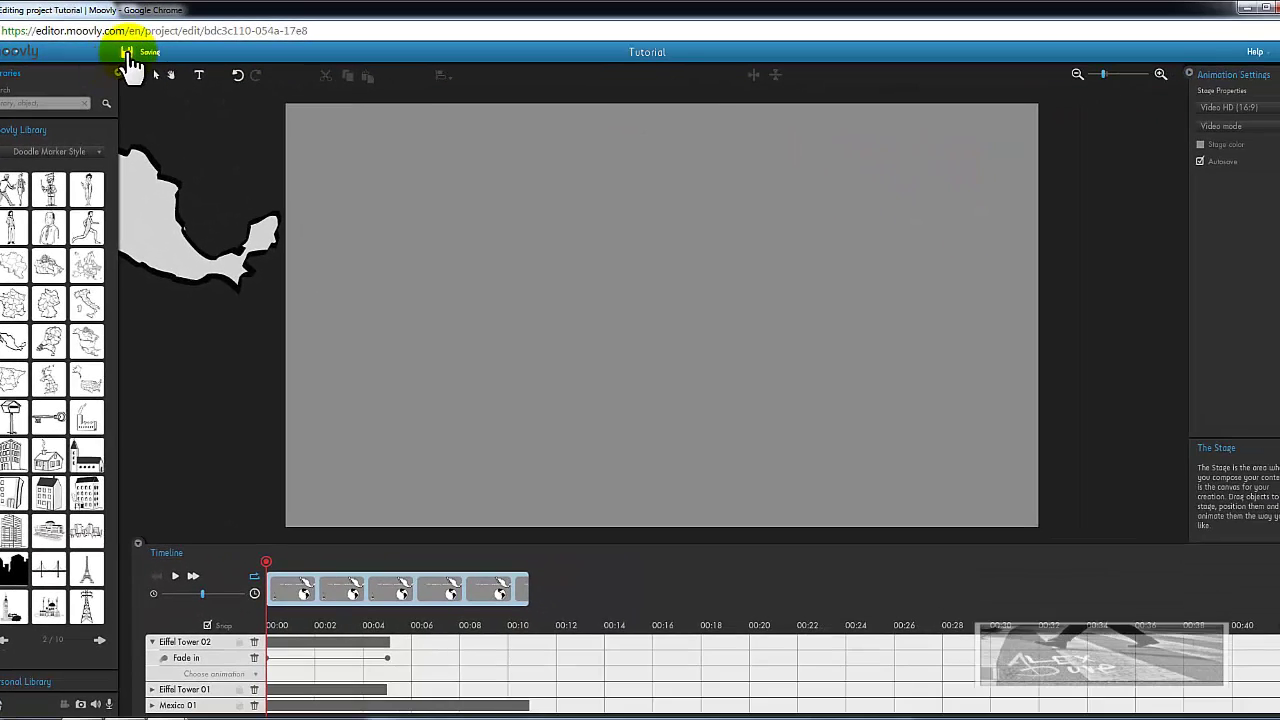
{"action": "left_click", "coordinate": [210, 99]}
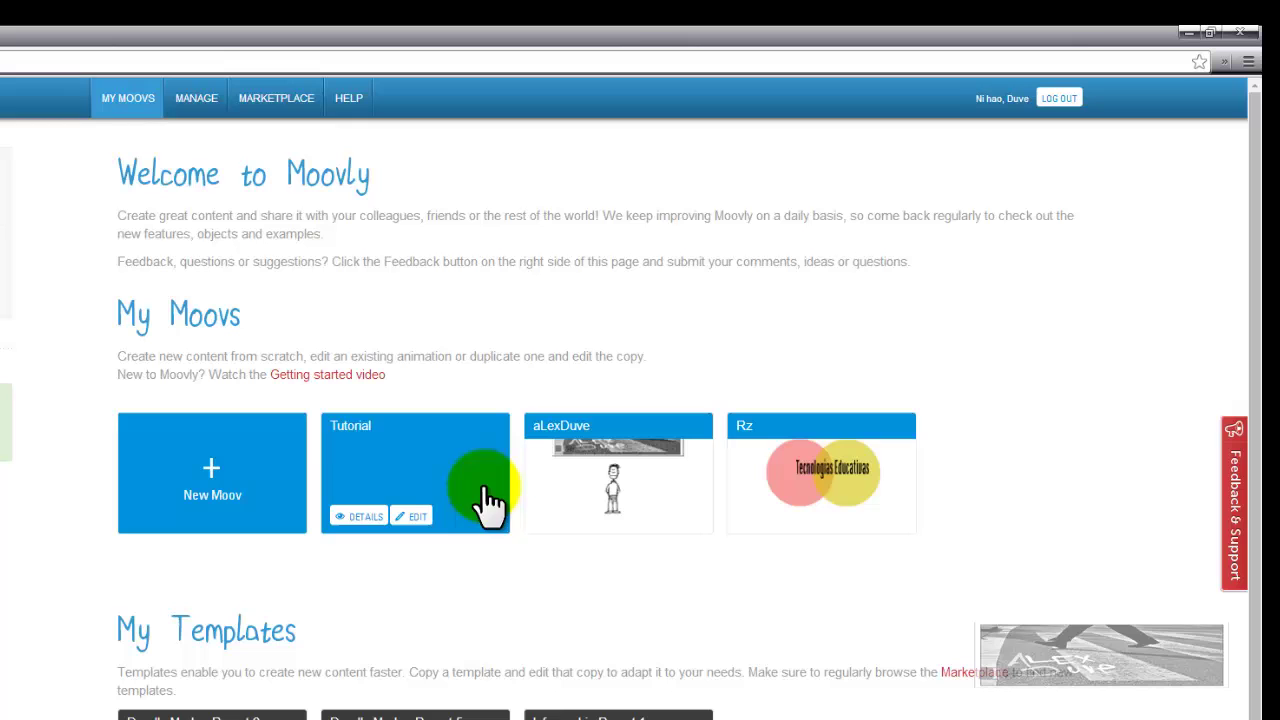
Reopen the Tutorial project for editing from My Moovs
{"action": "left_click", "coordinate": [489, 500]}
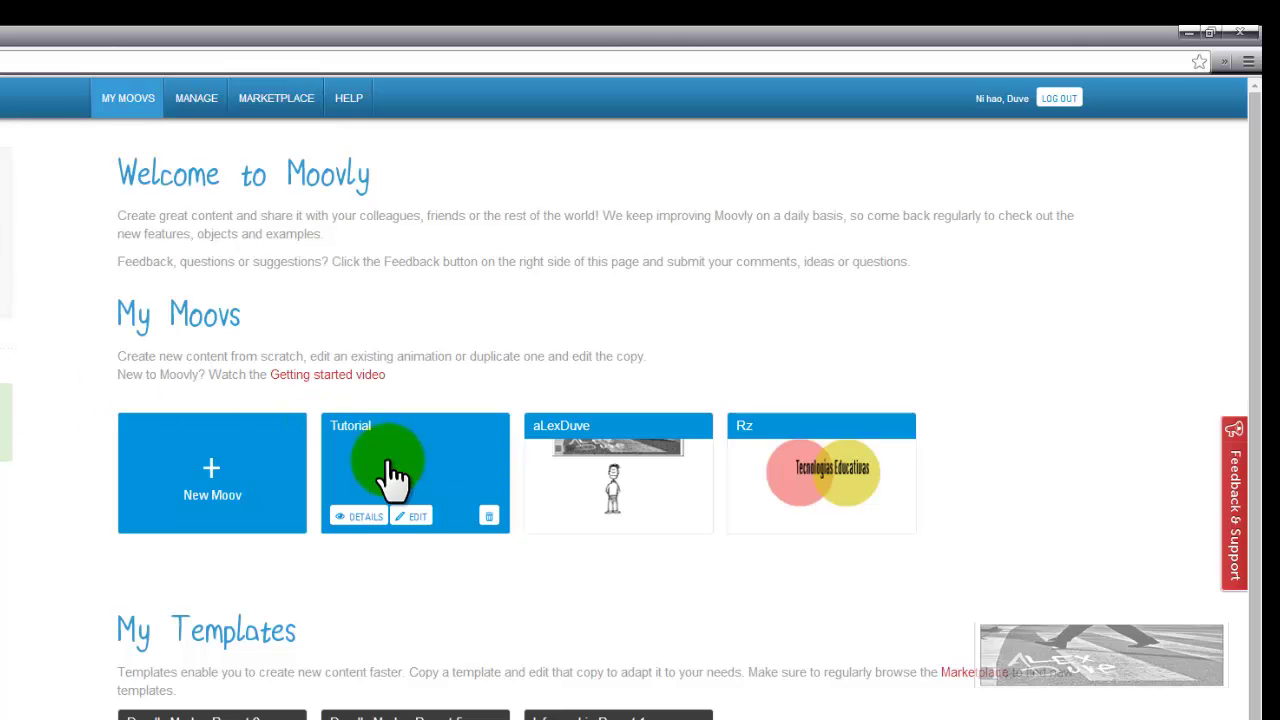
{"action": "left_click", "coordinate": [423, 512]}
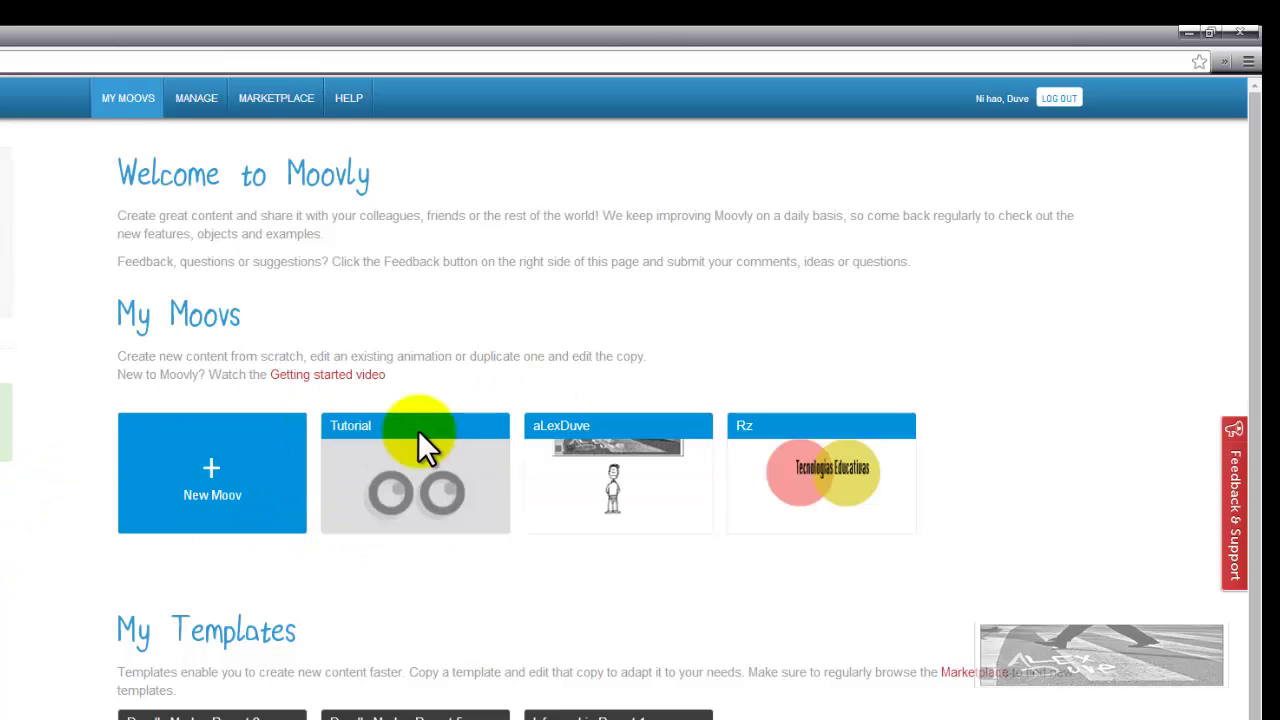
{"action": "mouse_move", "coordinate": [420, 522]}
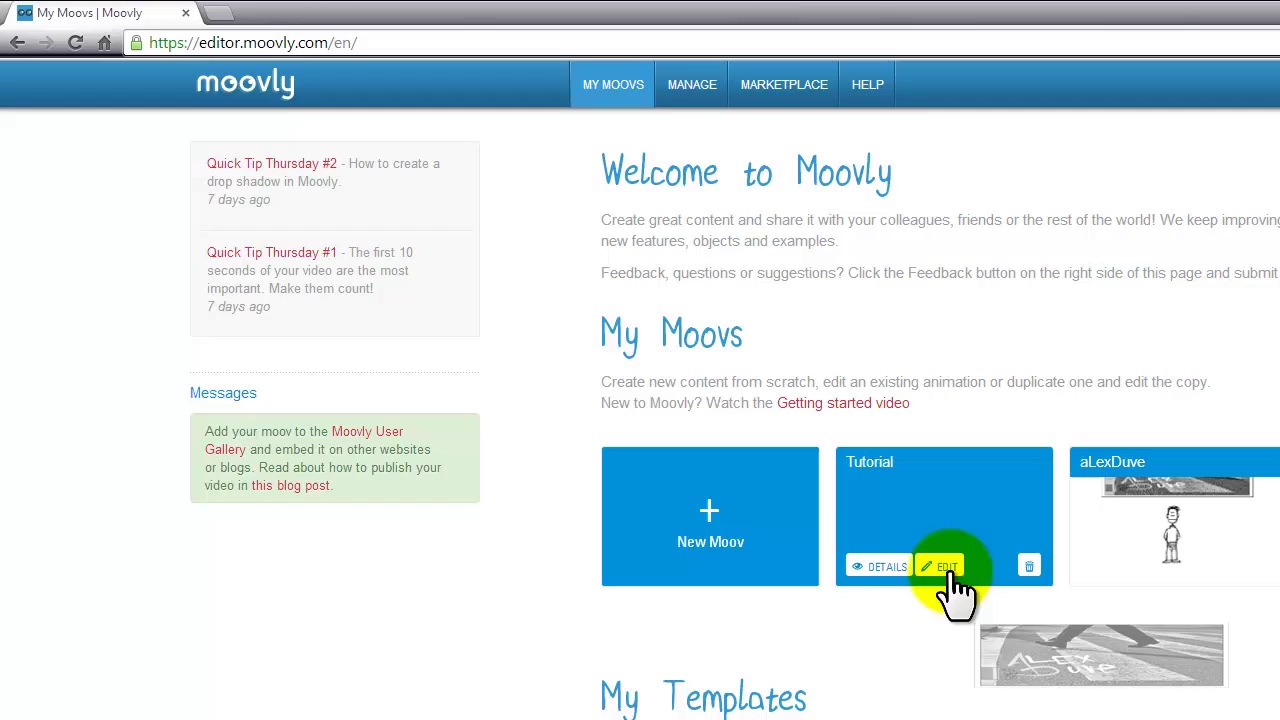
{"action": "left_click", "coordinate": [946, 567]}
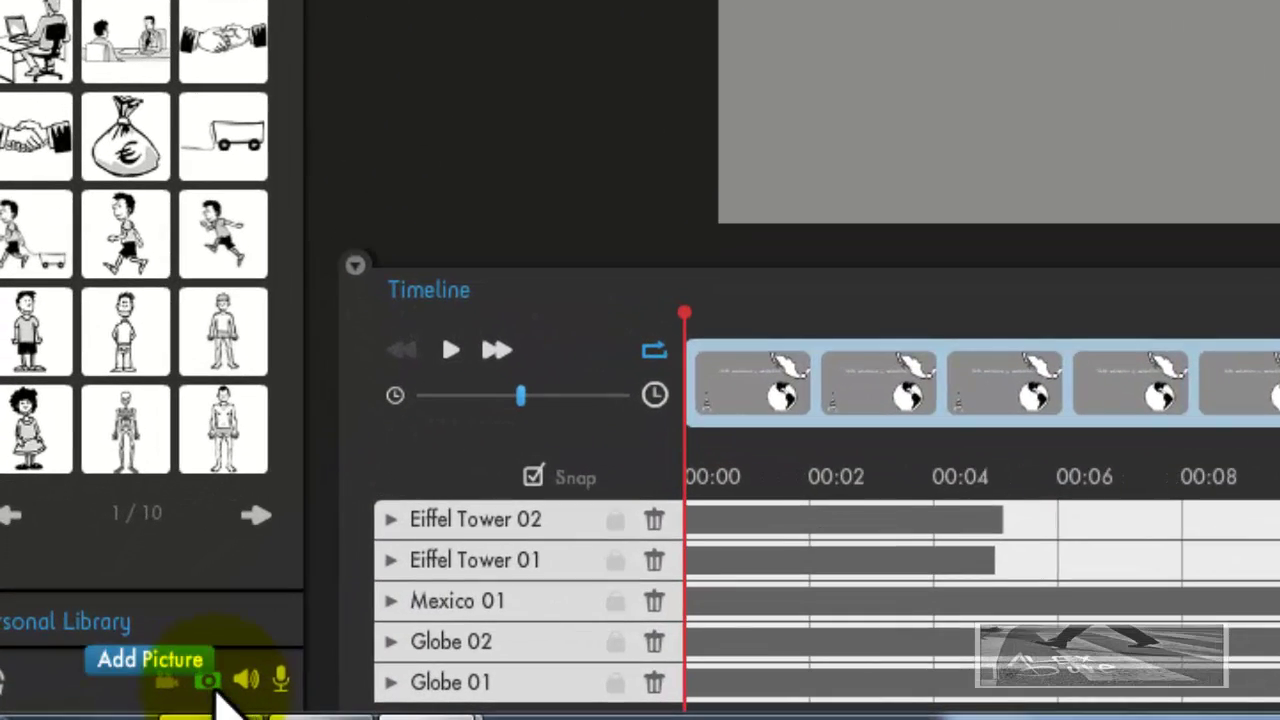
Look at the personal library's options for adding pictures and sound, and close the editor, confirming that the page is abandoned
{"action": "left_click", "coordinate": [210, 684]}
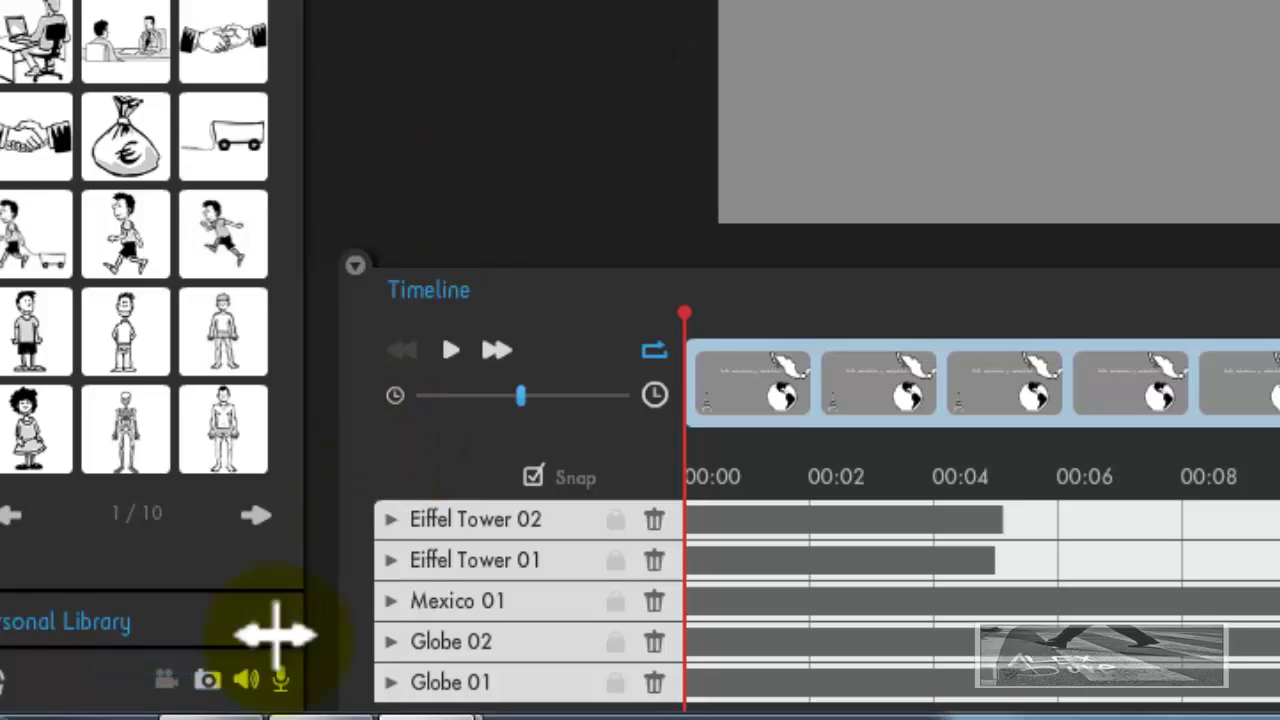
{"action": "left_click", "coordinate": [246, 679]}
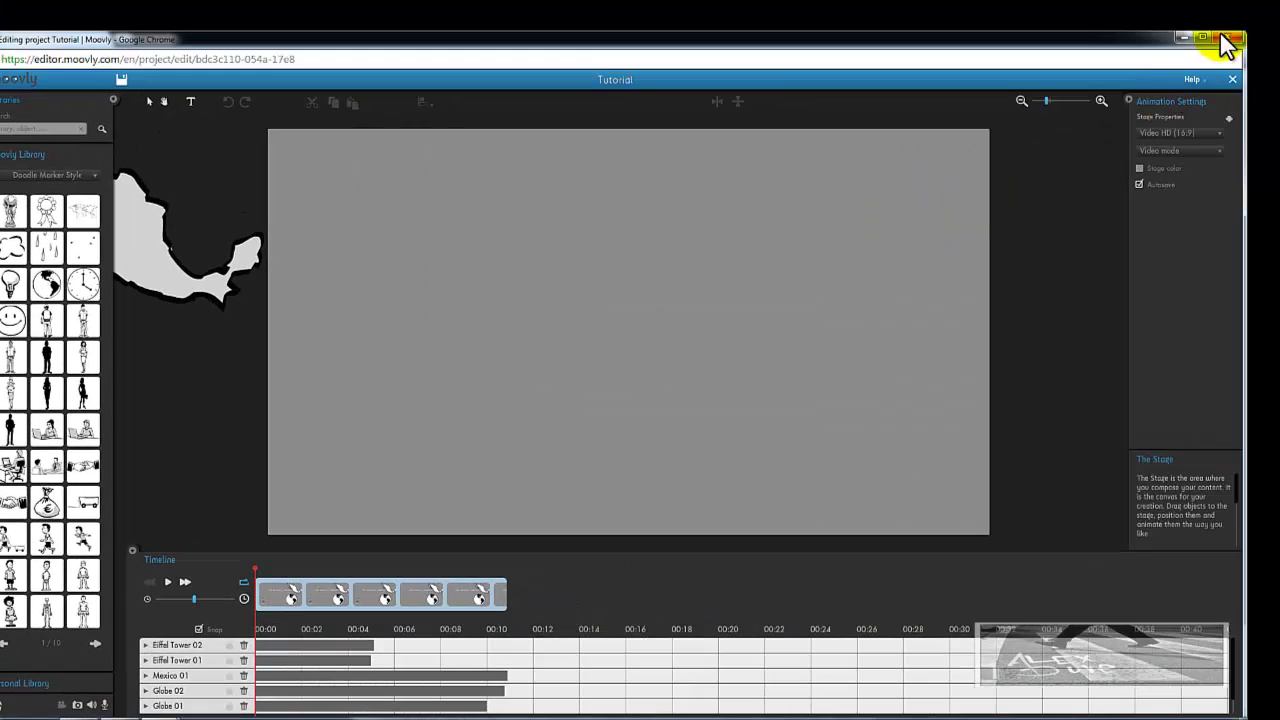
{"action": "left_click", "coordinate": [1230, 36]}
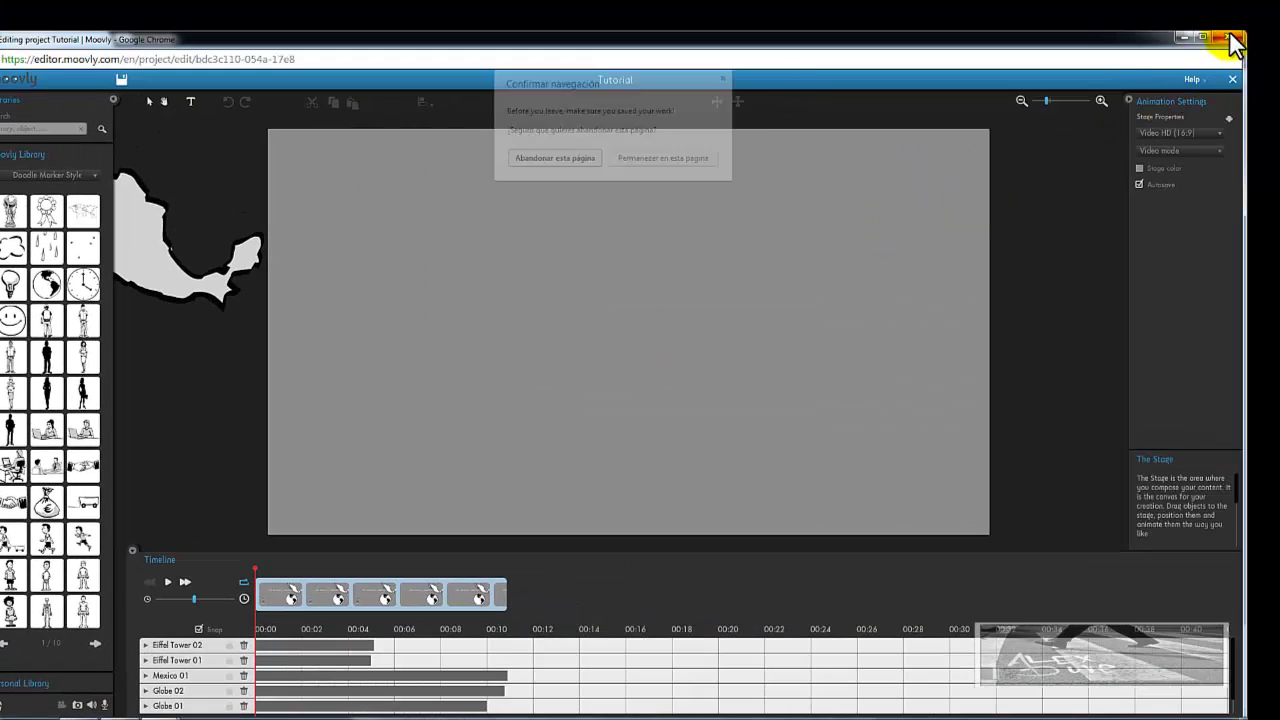
{"action": "left_click", "coordinate": [570, 160]}
Open the details page of the Tutorial project and choose to download it as a video
{"action": "mouse_move", "coordinate": [623, 349]}
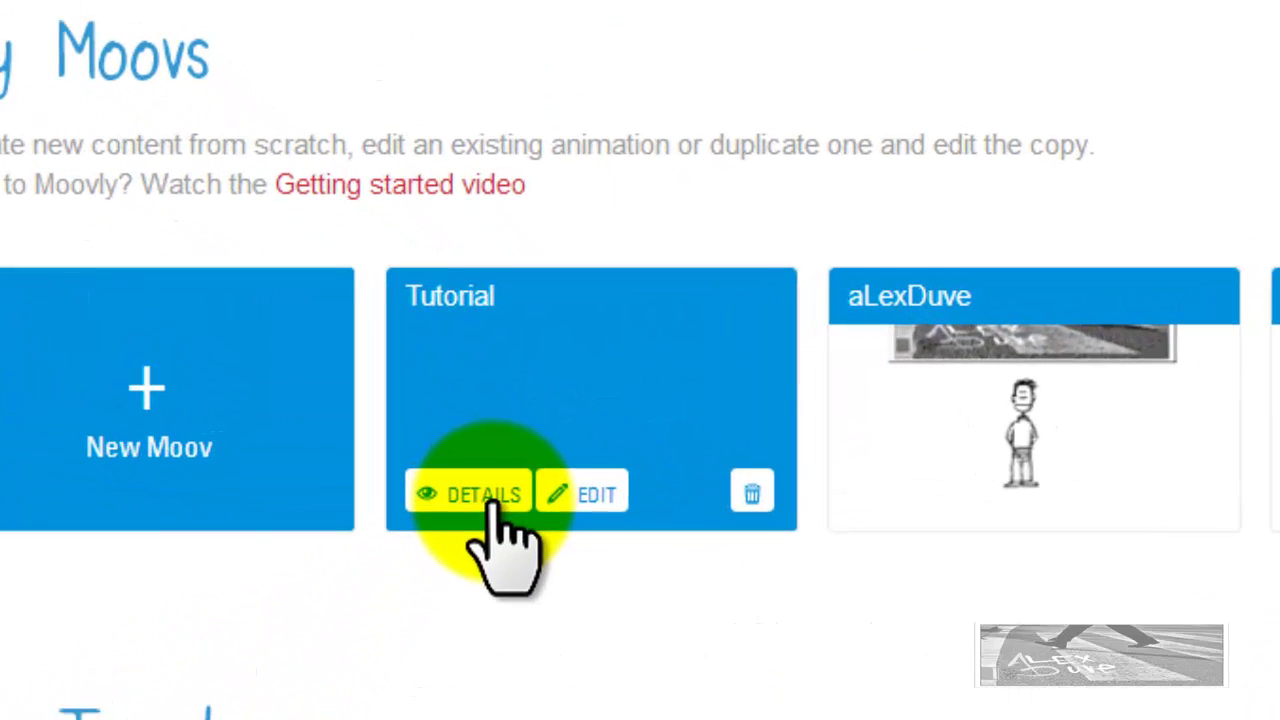
{"action": "left_click", "coordinate": [494, 506]}
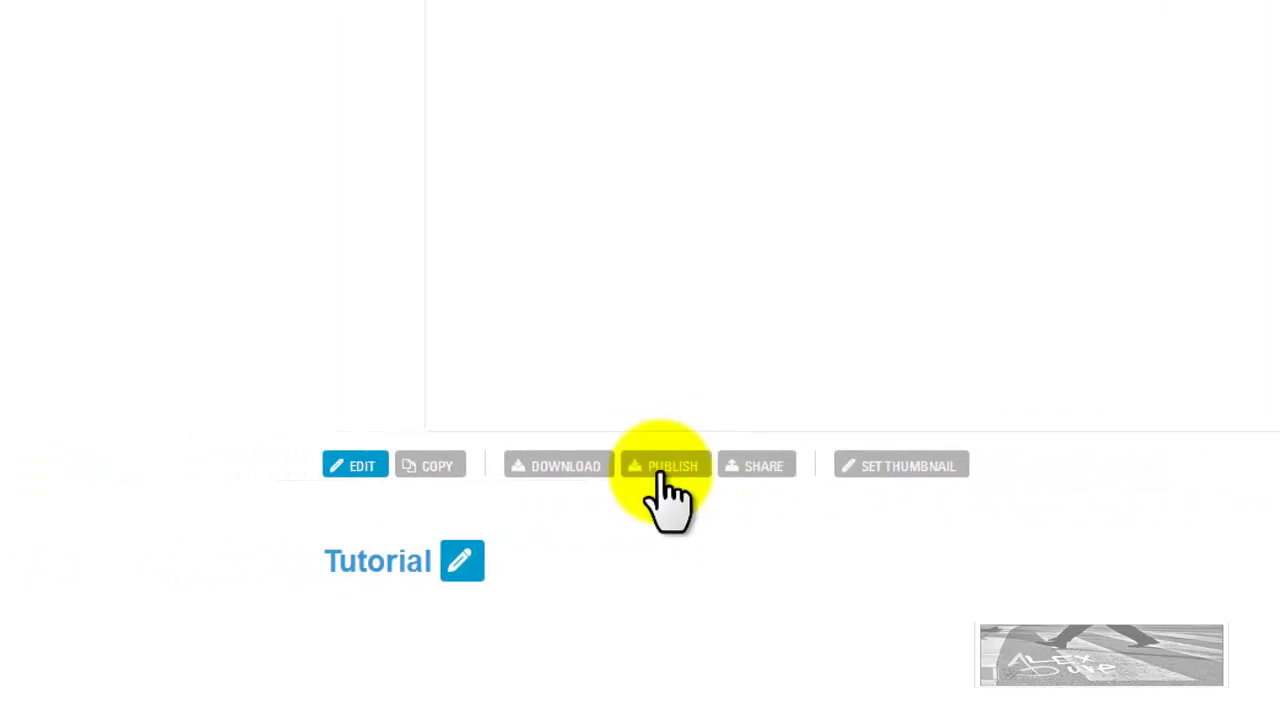
{"action": "left_click", "coordinate": [556, 466]}
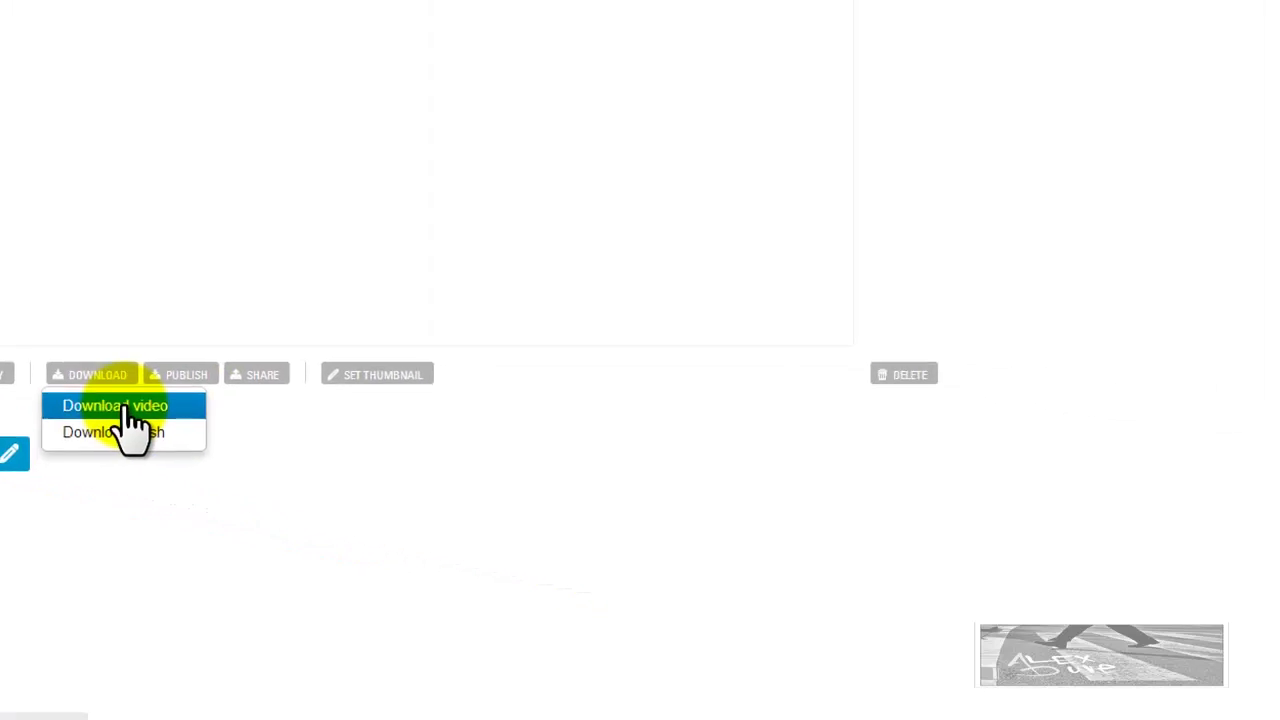
{"action": "left_click", "coordinate": [127, 407]}
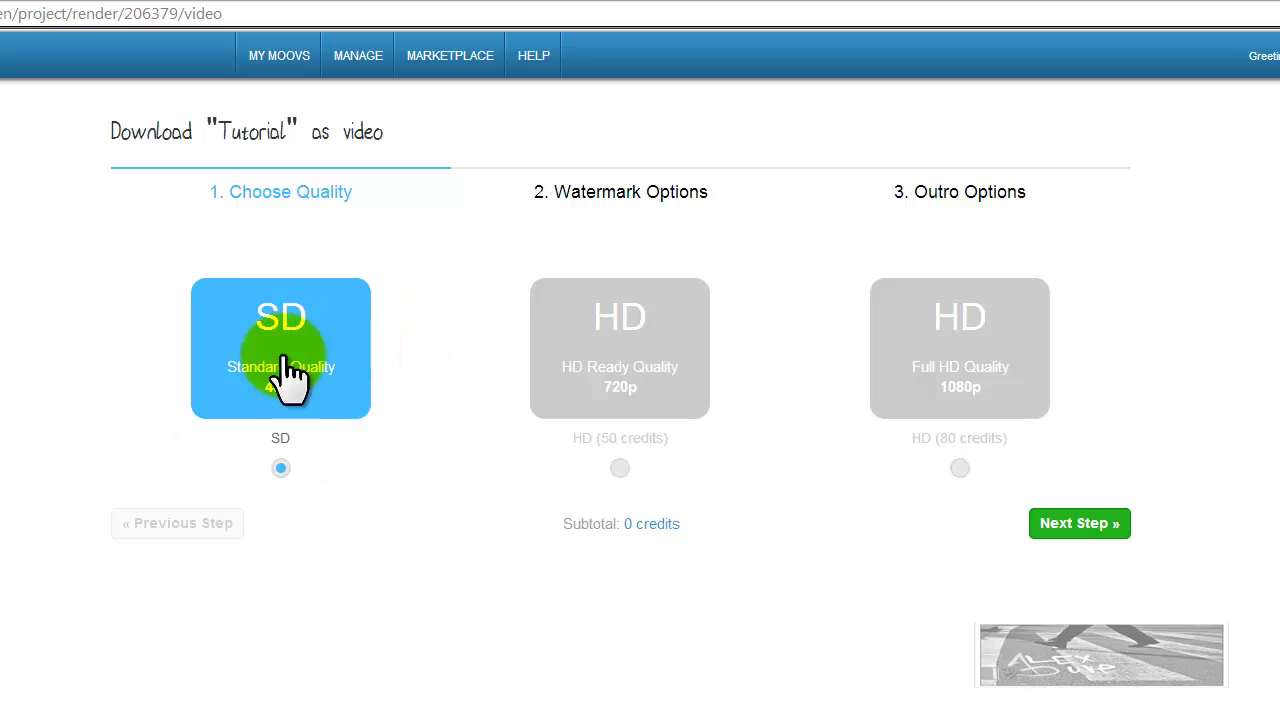
Compare the SD 480p, HD Ready 720p and Full HD 1080p download qualities, and reselect SD
{"action": "left_click", "coordinate": [619, 469]}
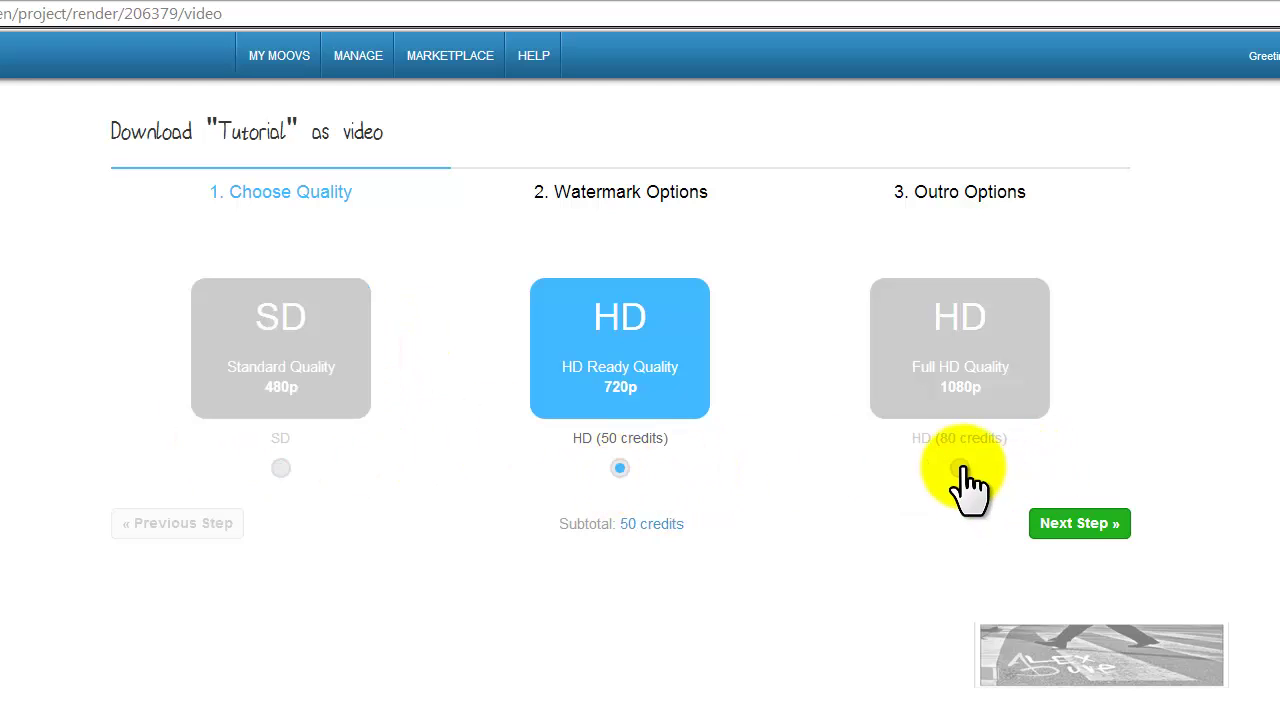
{"action": "left_click", "coordinate": [959, 468]}
{"action": "left_click", "coordinate": [612, 471]}
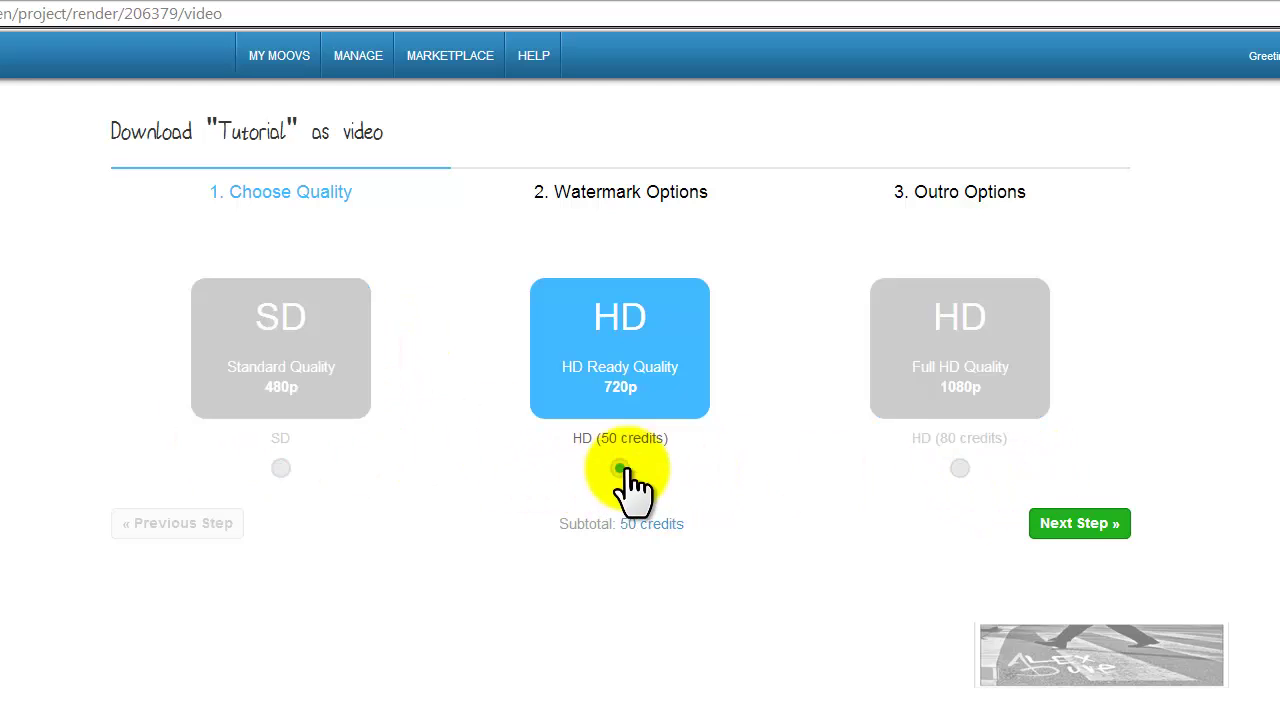
{"action": "left_click", "coordinate": [957, 468]}
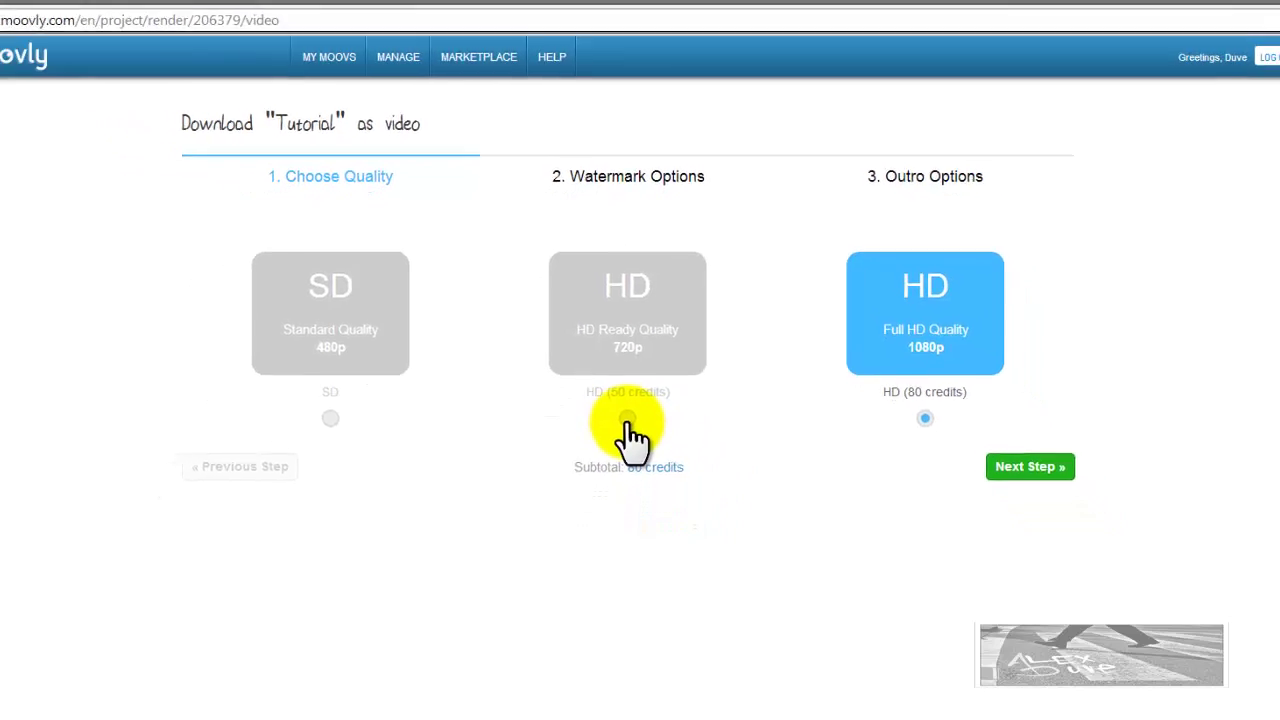
{"action": "left_click", "coordinate": [627, 420]}
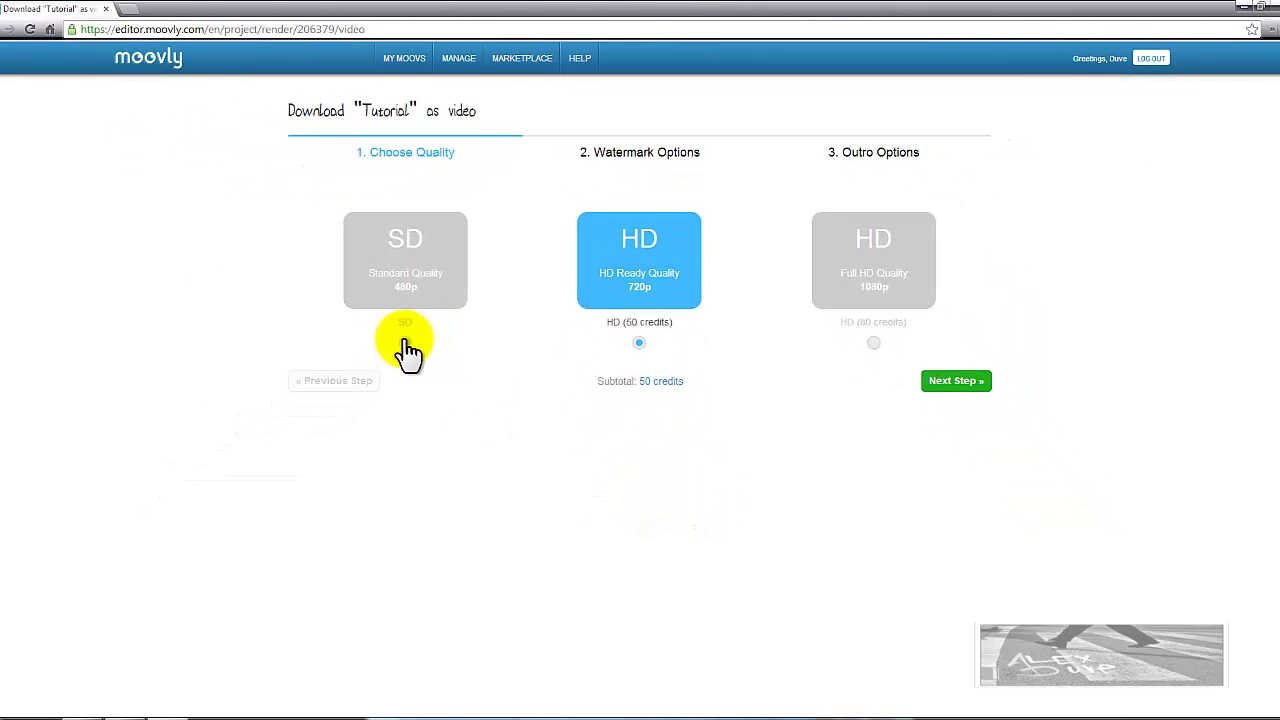
{"action": "left_click", "coordinate": [330, 418]}
Go back to the Tutorial project's details page and show its publishing options
{"action": "left_click", "coordinate": [8, 28]}
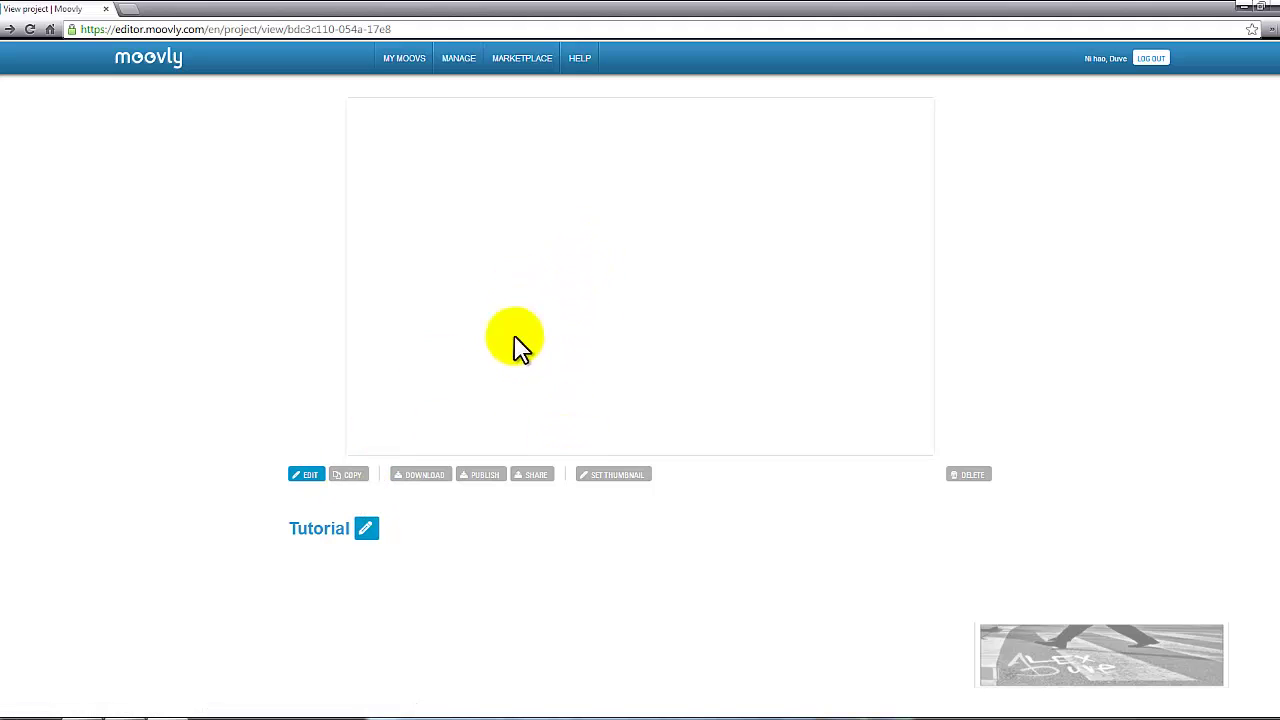
{"action": "left_click", "coordinate": [479, 476]}
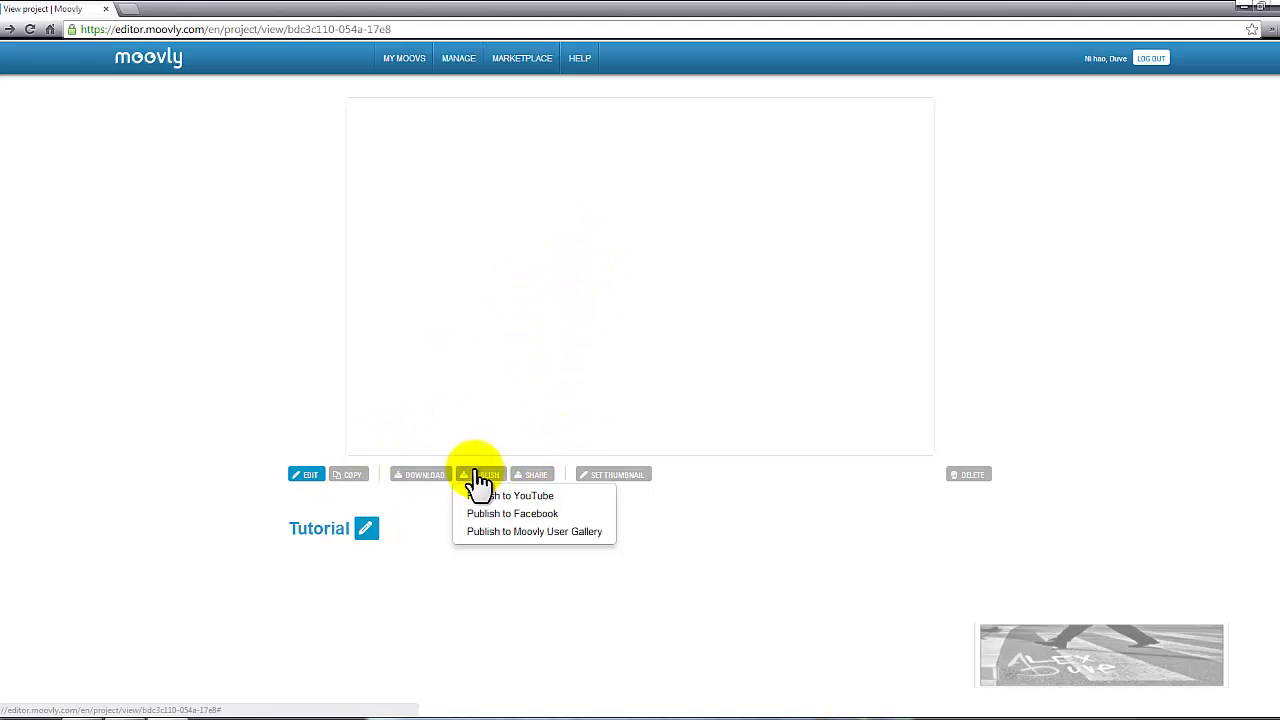